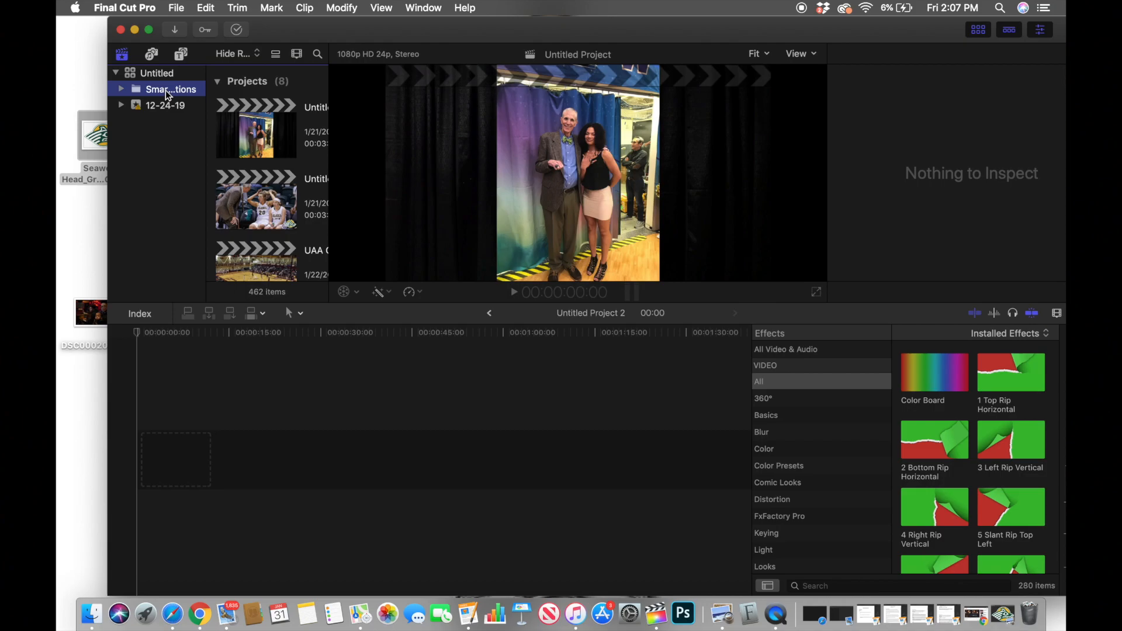
Step: Add a 360° Color Solid generator at the start of the empty timeline, about 20 seconds long
left_click(159, 74)
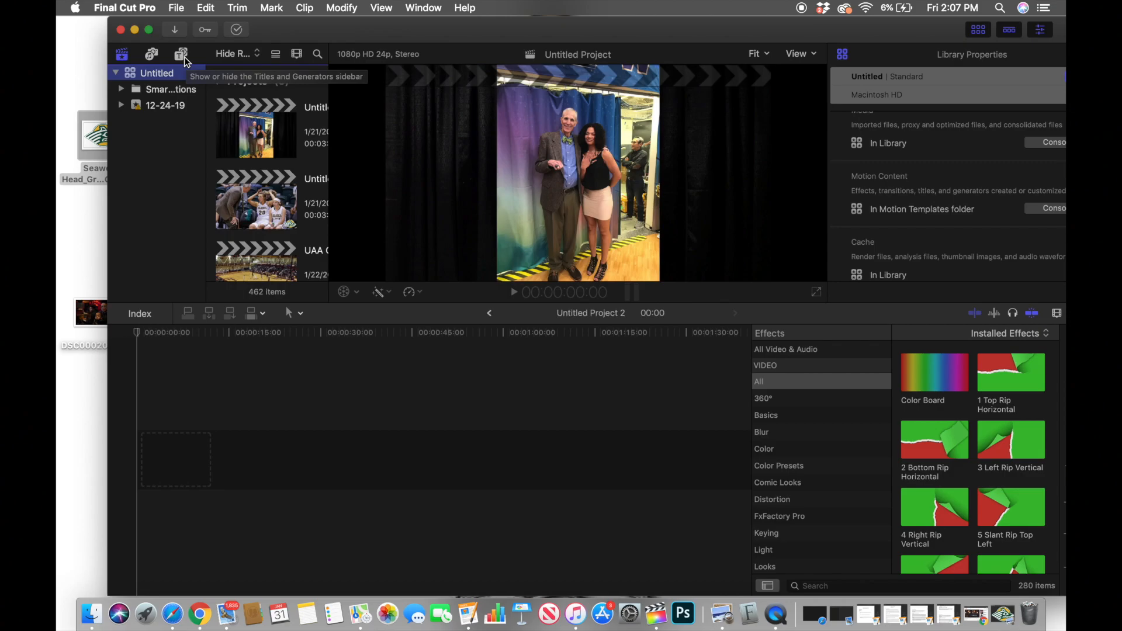
left_click(184, 56)
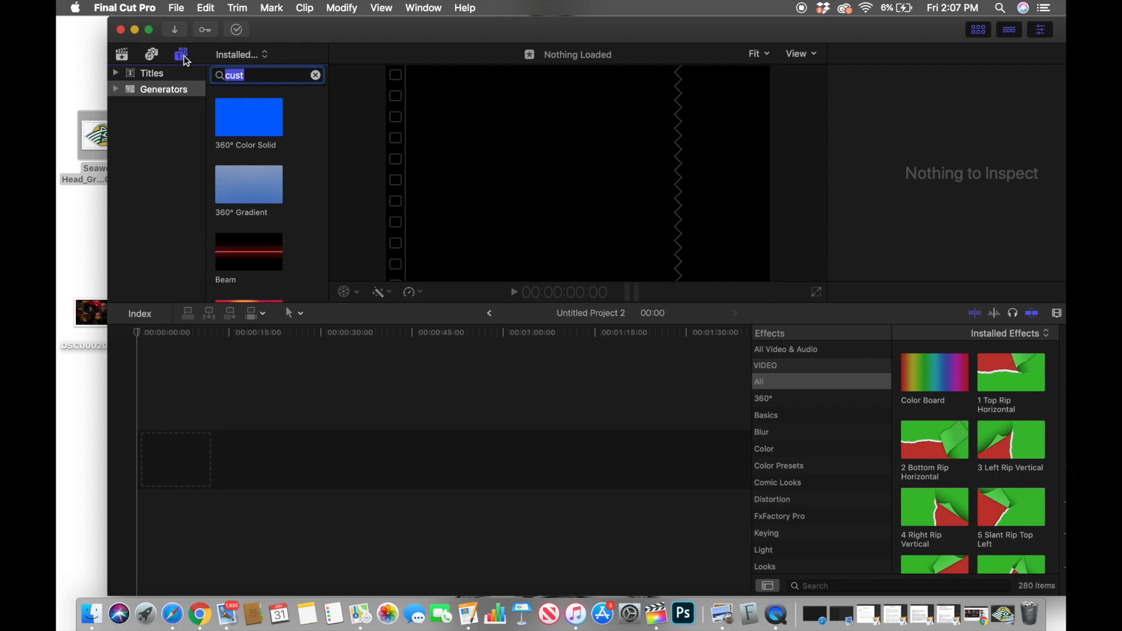
left_click(259, 134)
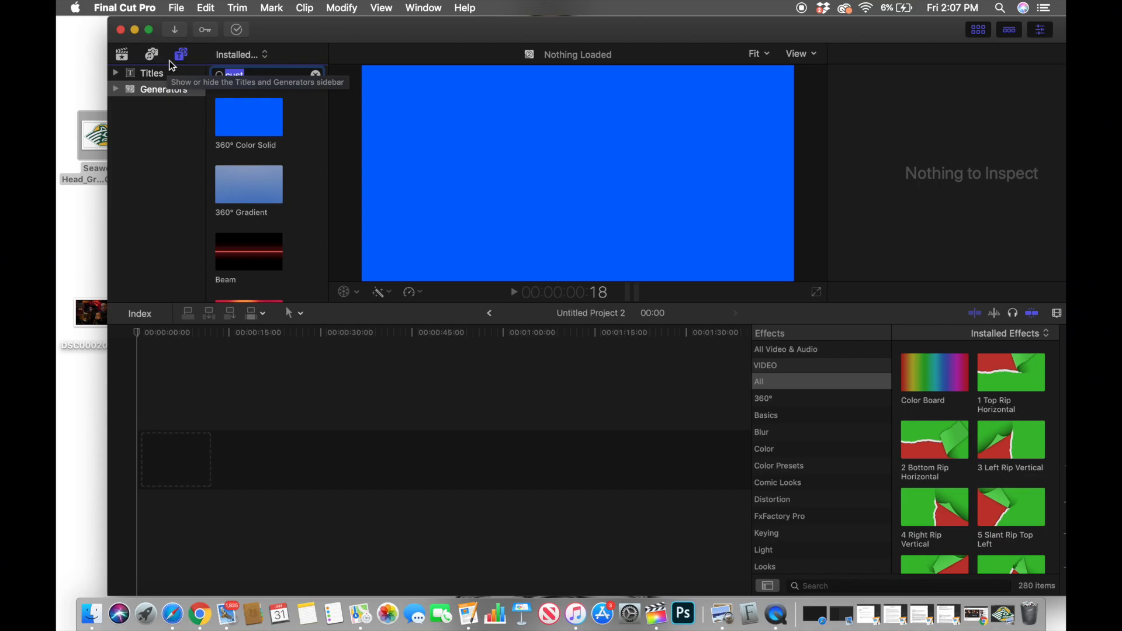
left_click(127, 59)
left_click(186, 54)
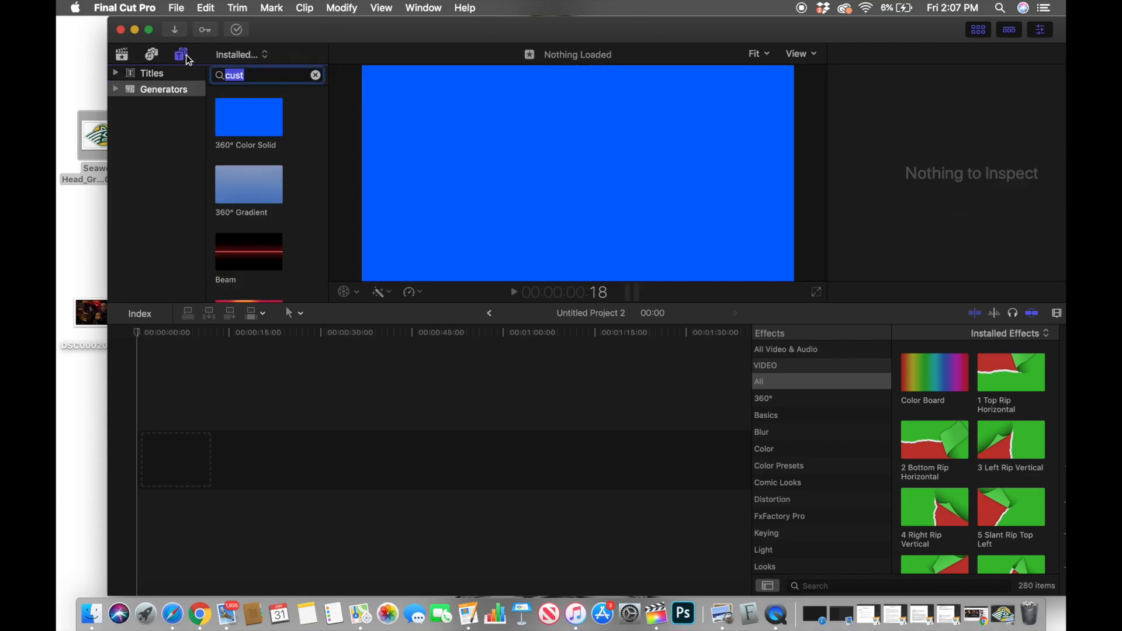
left_click(166, 75)
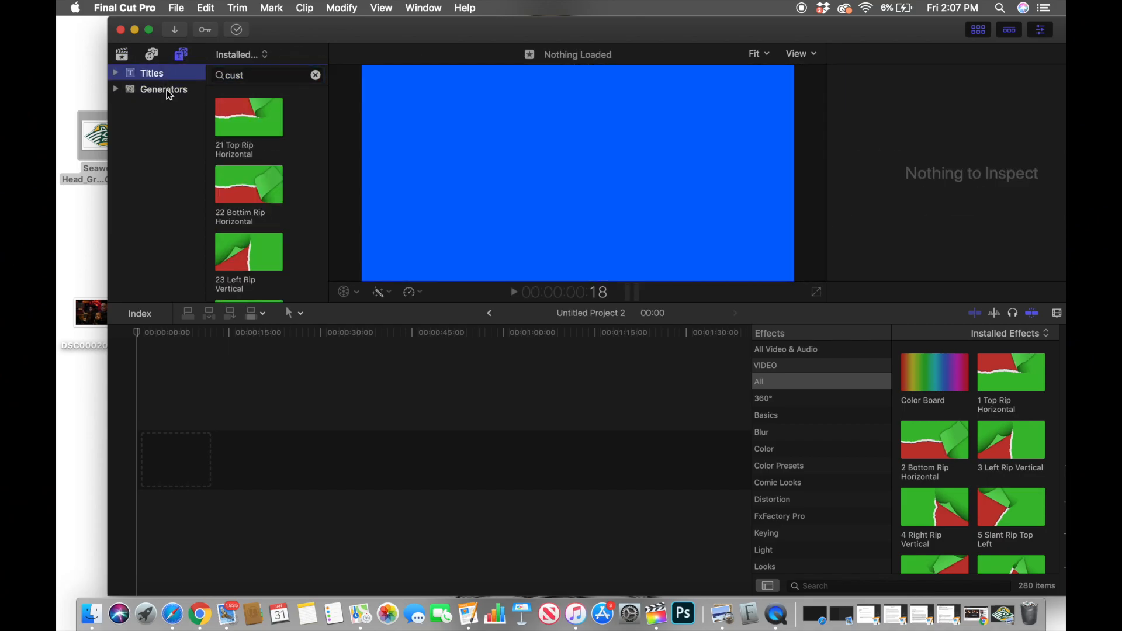
left_click(167, 90)
left_click_drag(242, 115, 256, 455)
left_click(223, 453)
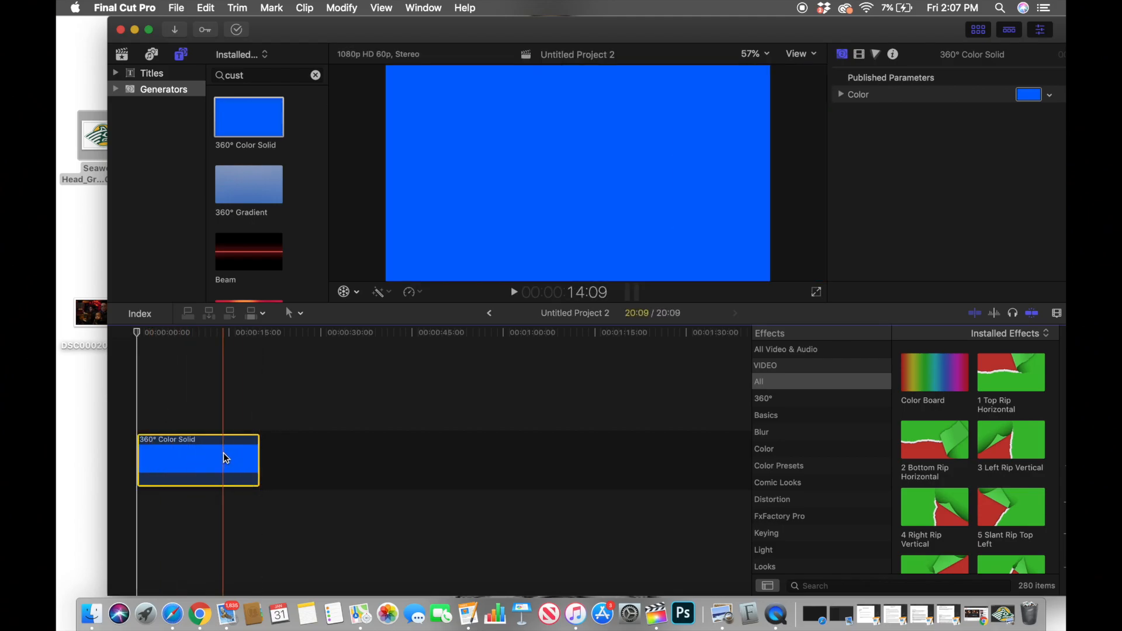
Step: Change the color of the 360° Color Solid clip to dark green using the color wheel and a lowered brightness
left_click(201, 333)
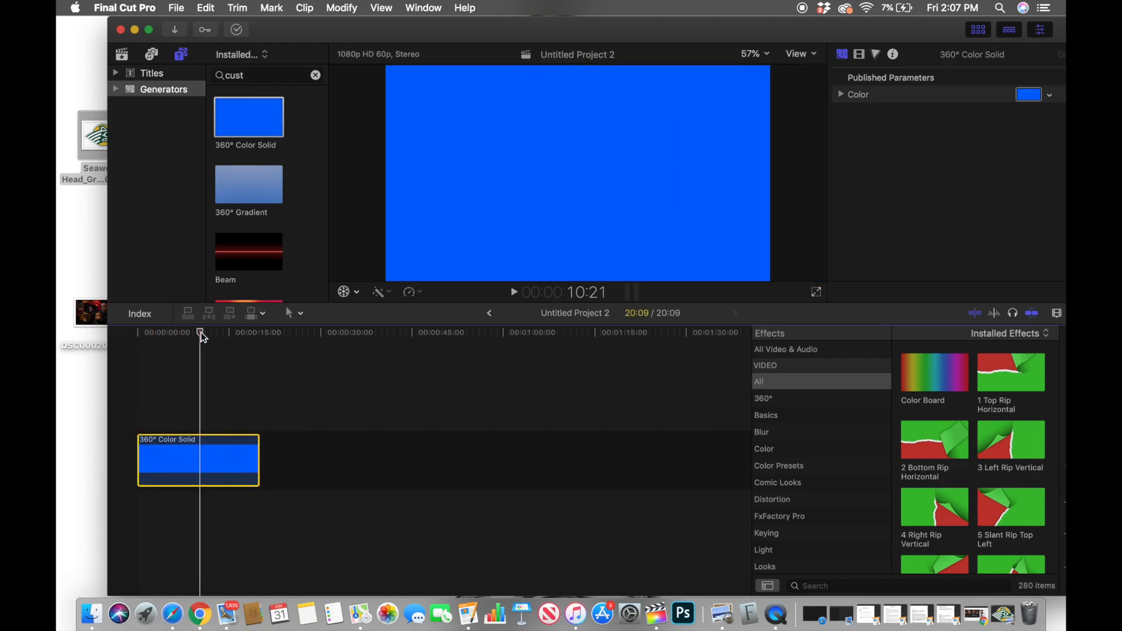
left_click(1038, 97)
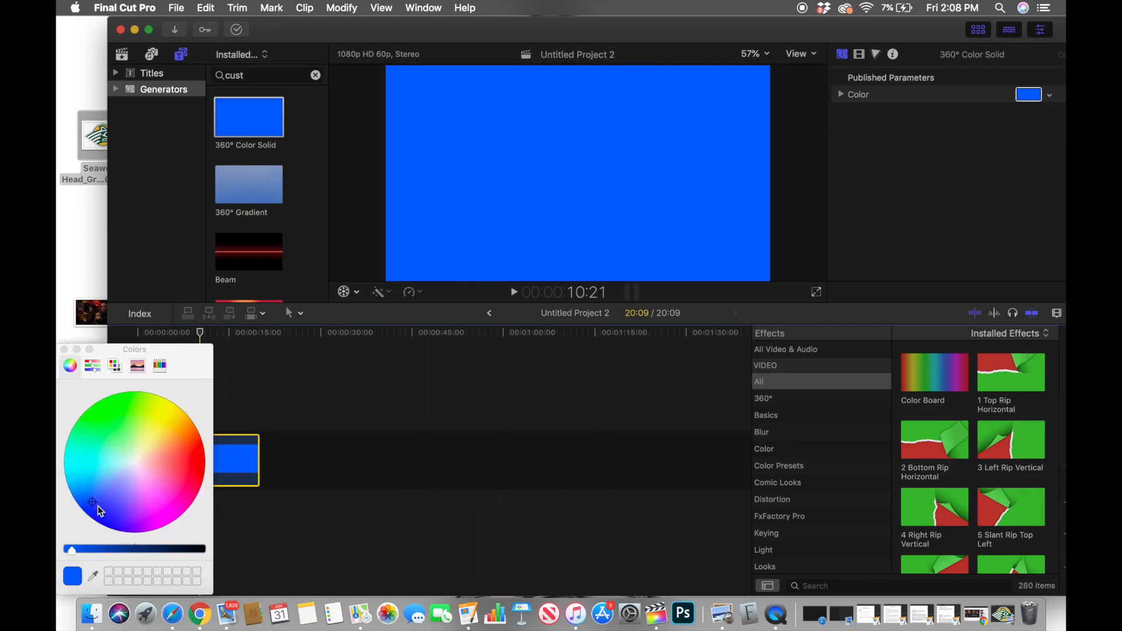
left_click_drag(93, 504, 117, 410)
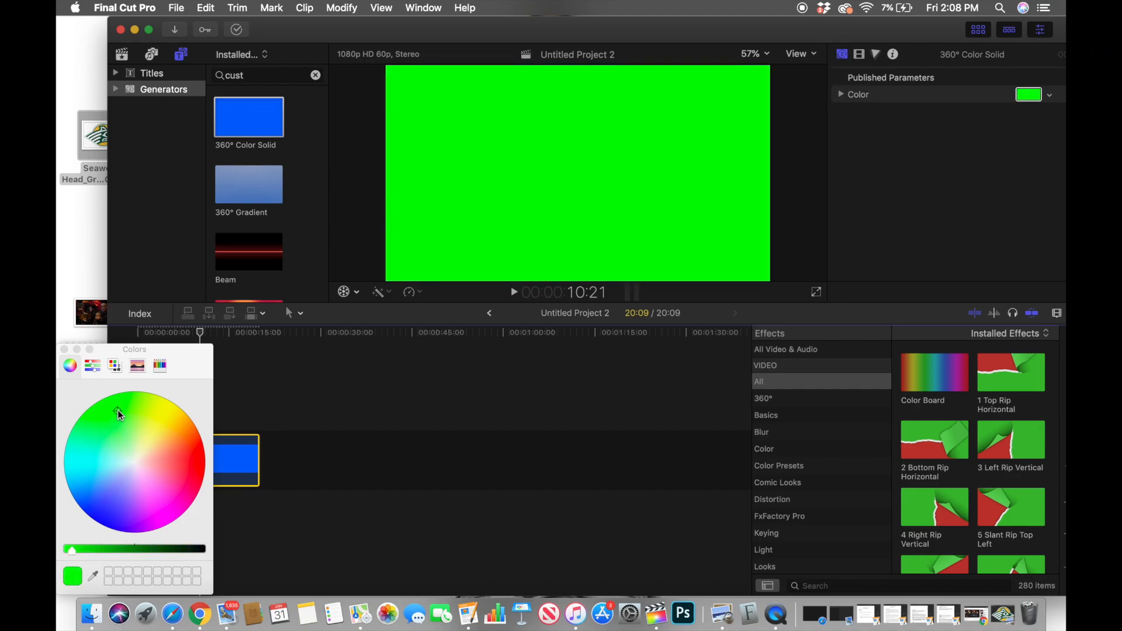
left_click_drag(89, 549, 162, 545)
left_click_drag(125, 401, 102, 415)
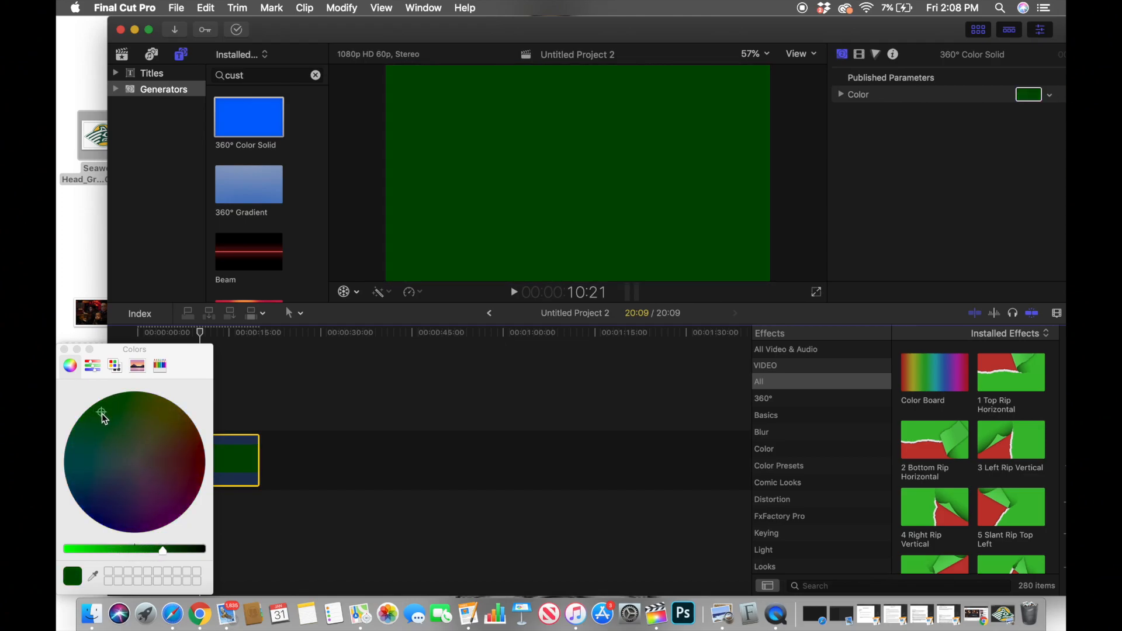
left_click(65, 349)
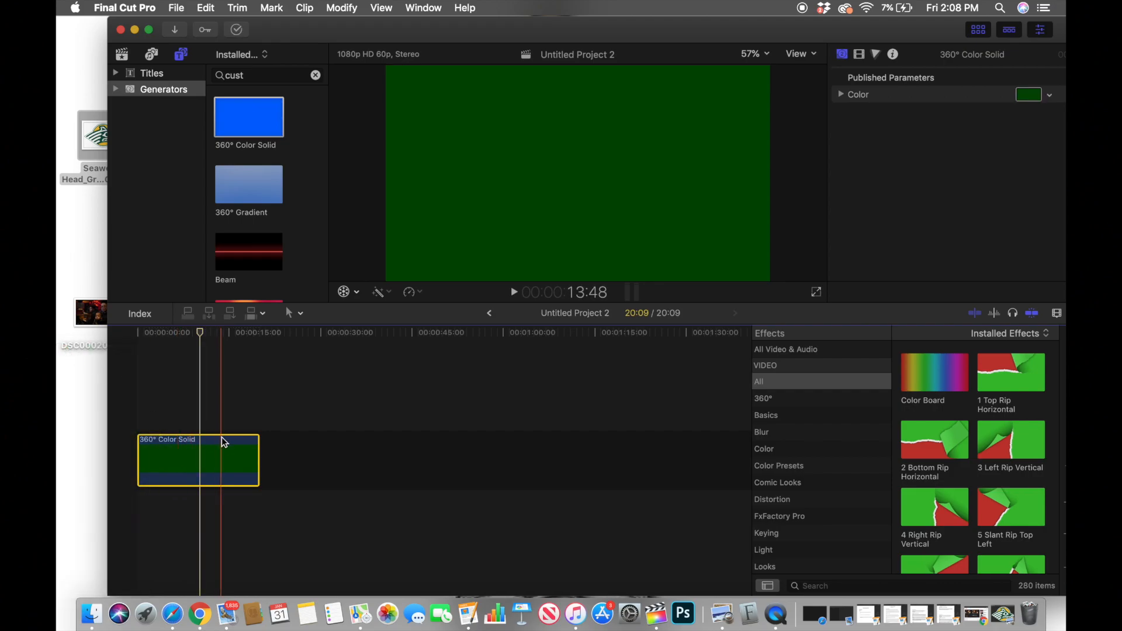
Step: Search the titles for "custom" and place the Custom title above the green solid in the timeline
left_click(177, 330)
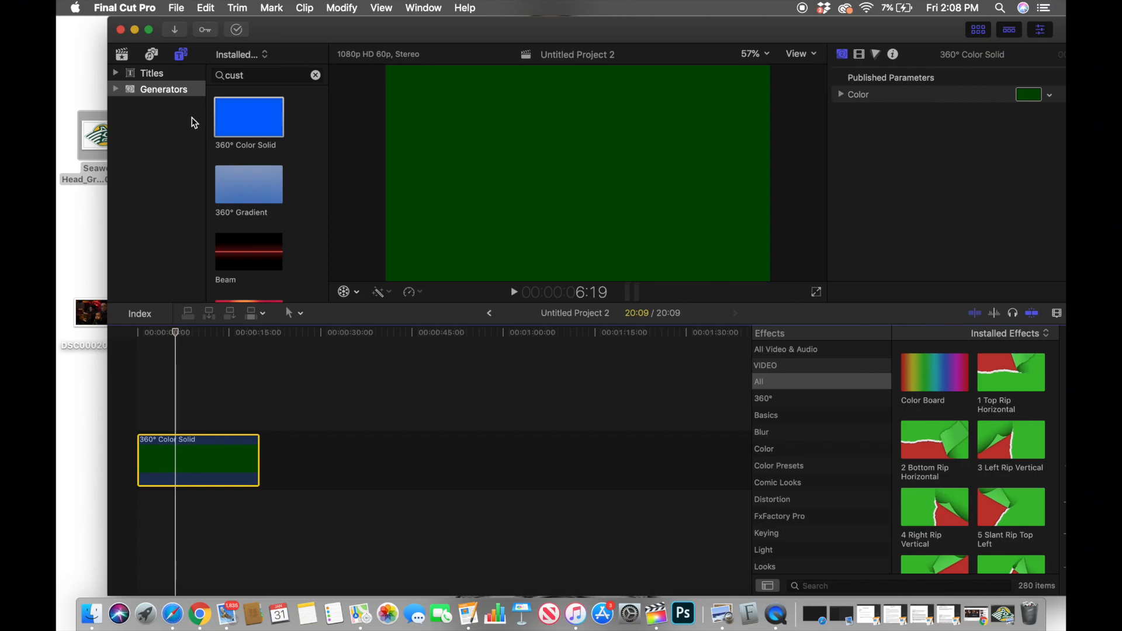
left_click(155, 76)
left_click(257, 78)
type("custom")
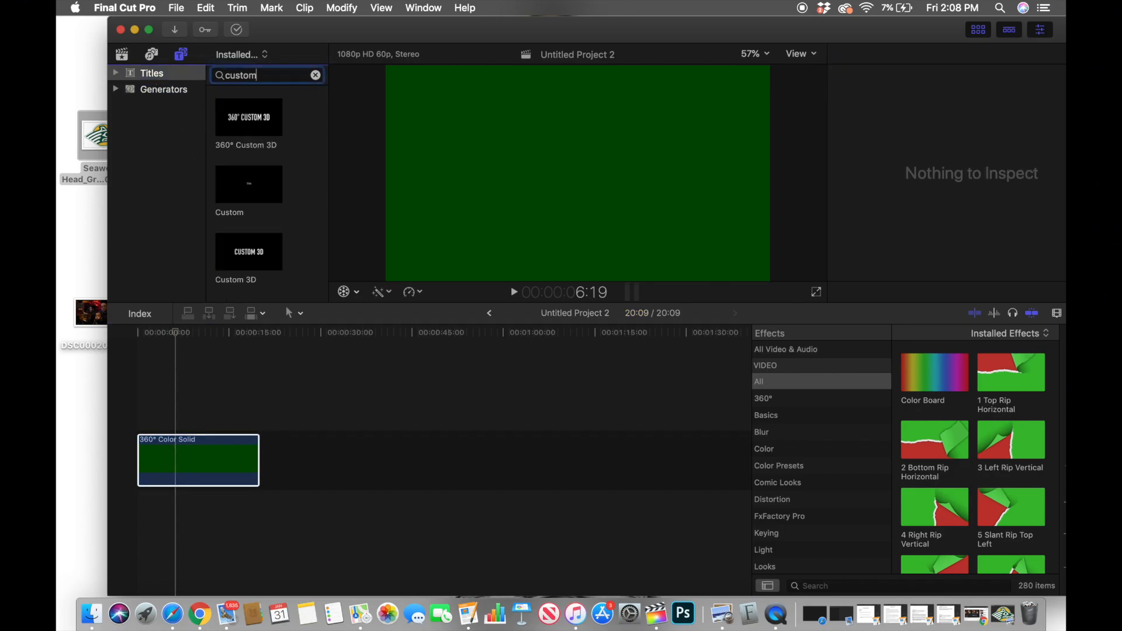
left_click_drag(250, 186, 170, 407)
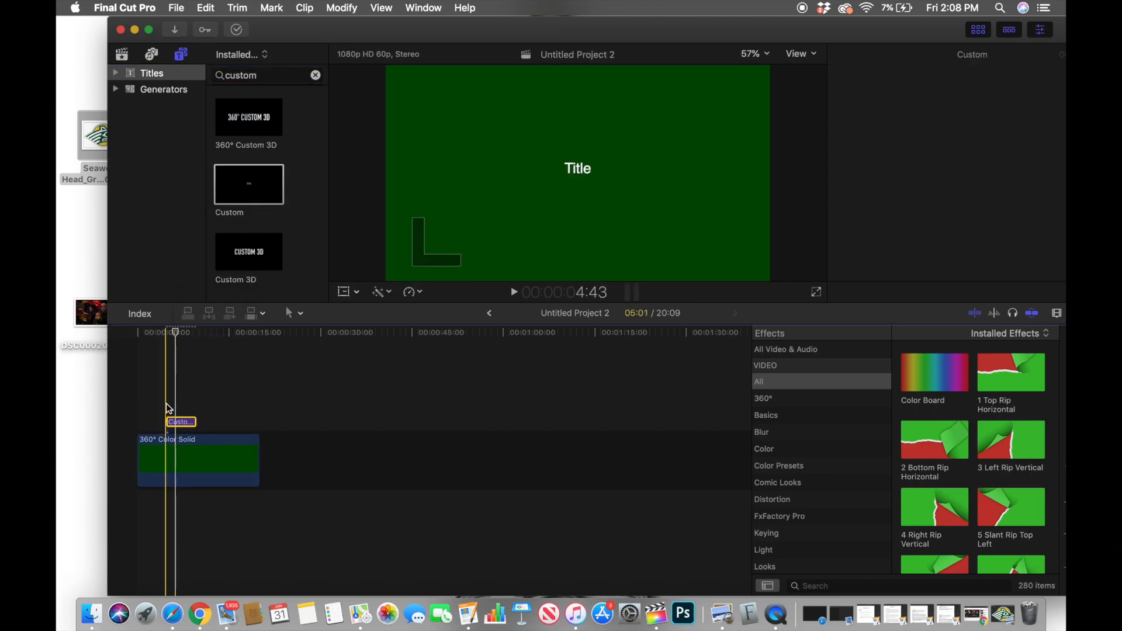
Step: Extend the Custom title clip to span the full length of the green solid beneath it
left_click_drag(170, 425, 257, 421)
left_click(195, 420)
left_click(187, 331)
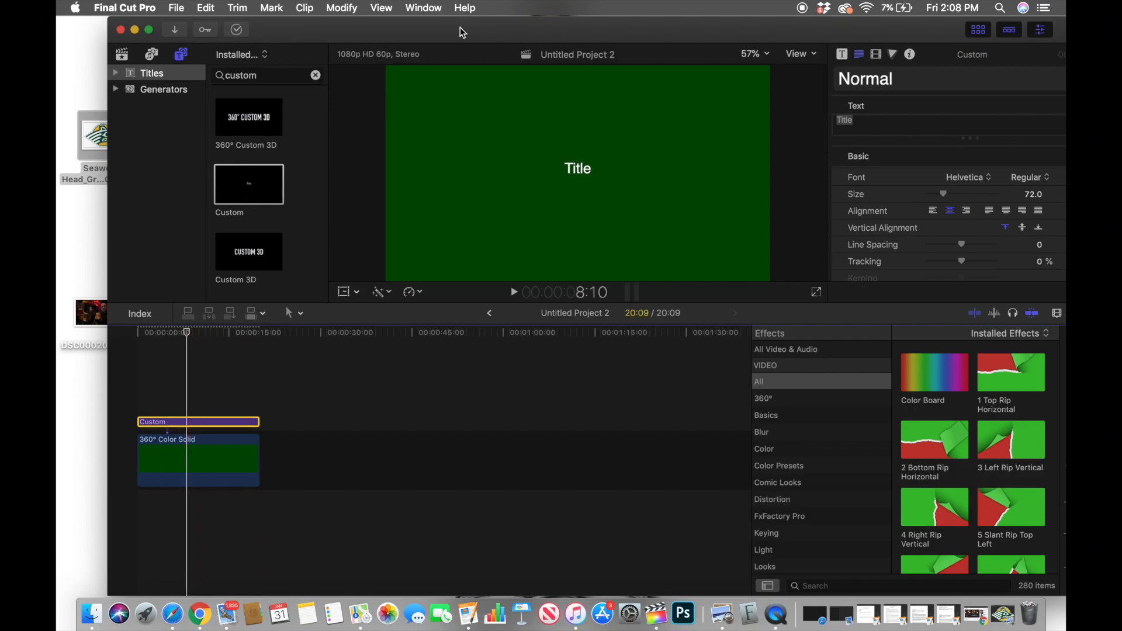
Step: Replace the title's placeholder text with "MAYHEM IS COMING"
left_click(856, 121)
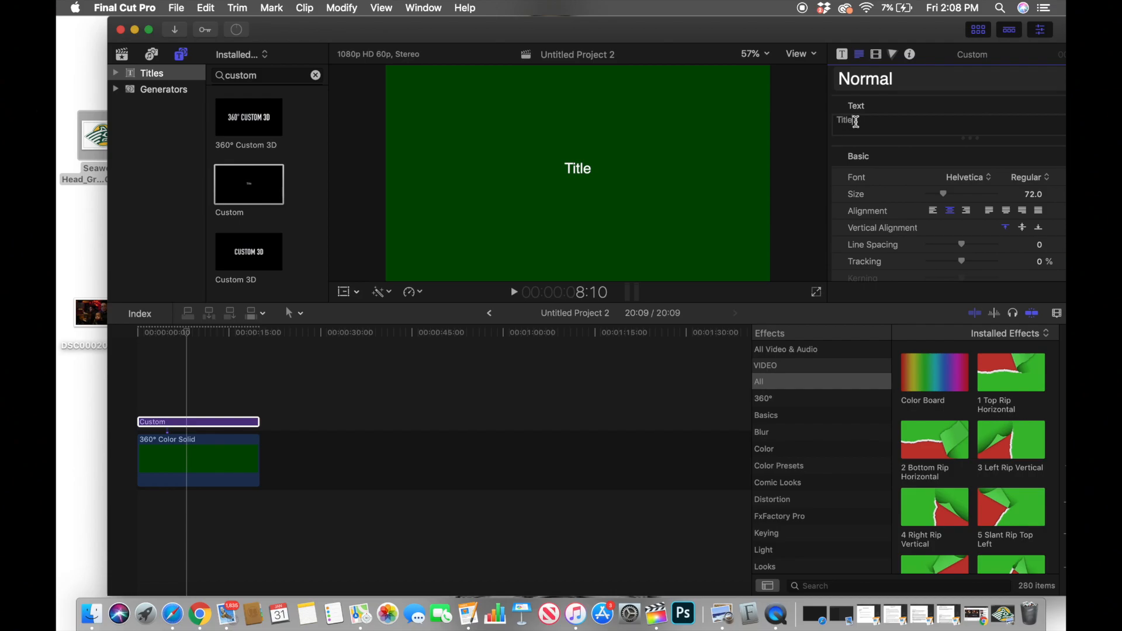
left_click_drag(875, 121, 821, 121)
key("BackSpace")
type("MAYH")
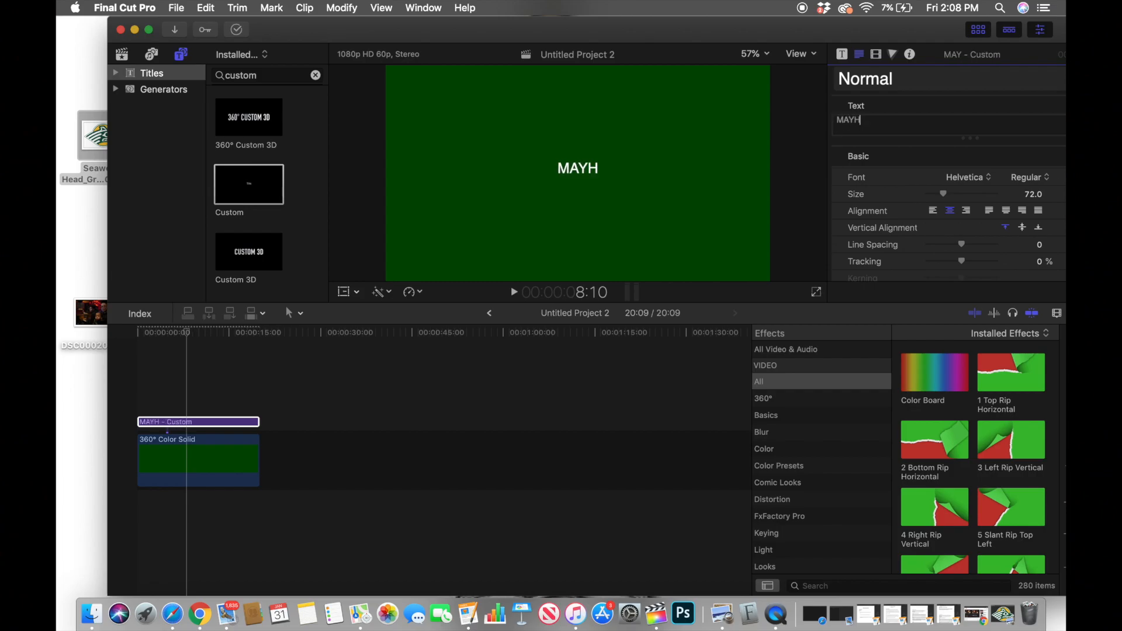
type("EM IS ")
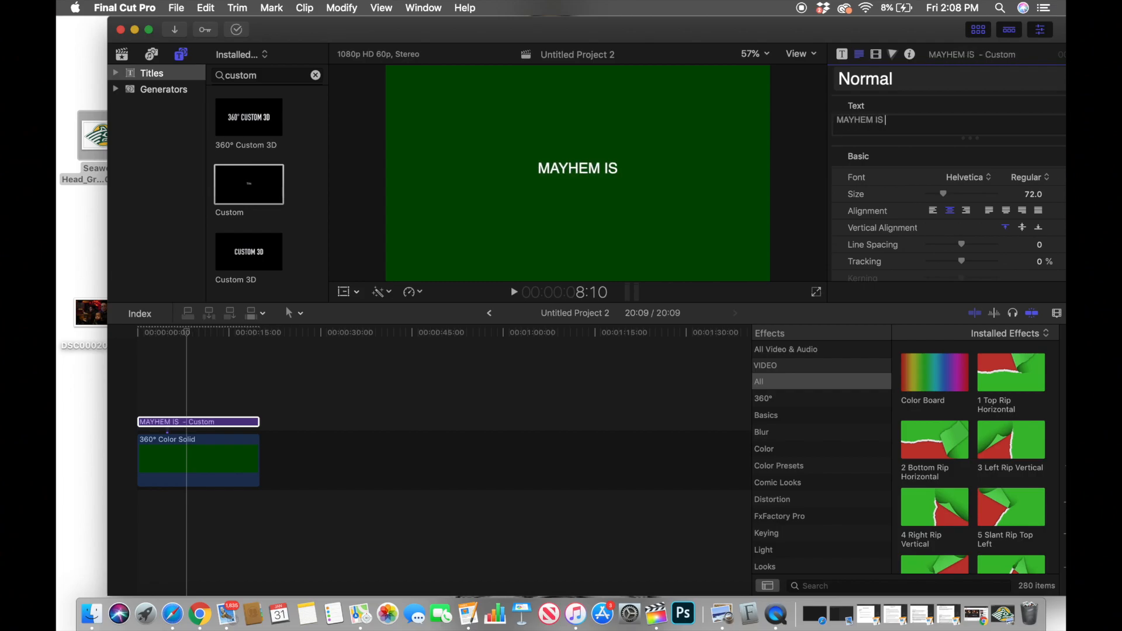
type("COMING")
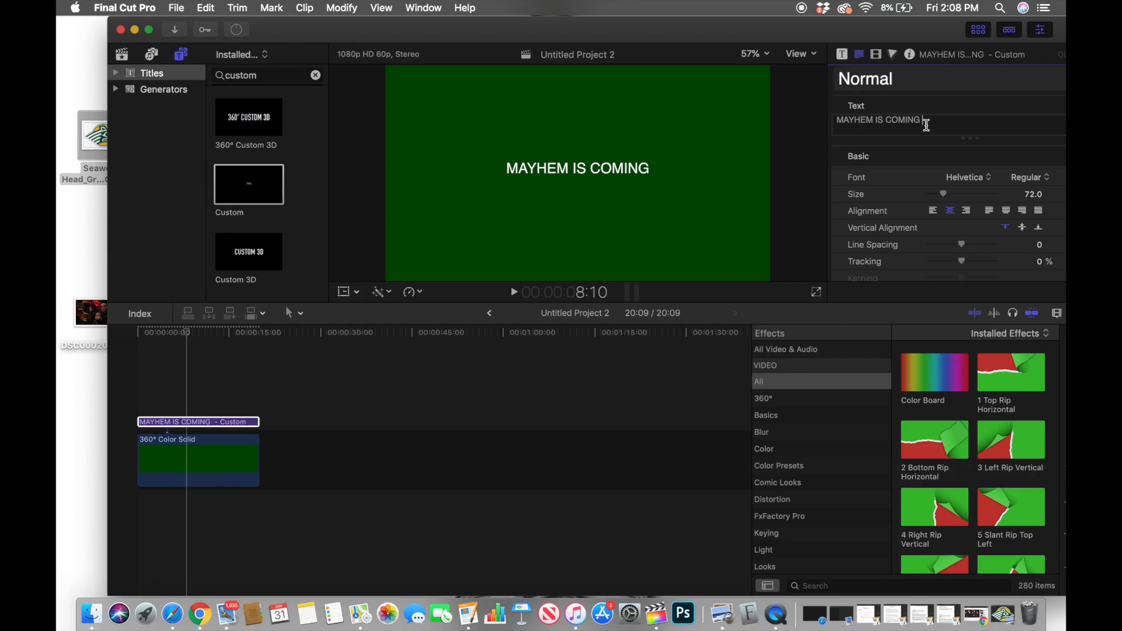
Step: Set the font of the "MAYHEM IS COMING" title to FunSized and its size to 143
left_click(963, 180)
scroll(962, 180, "down", 10)
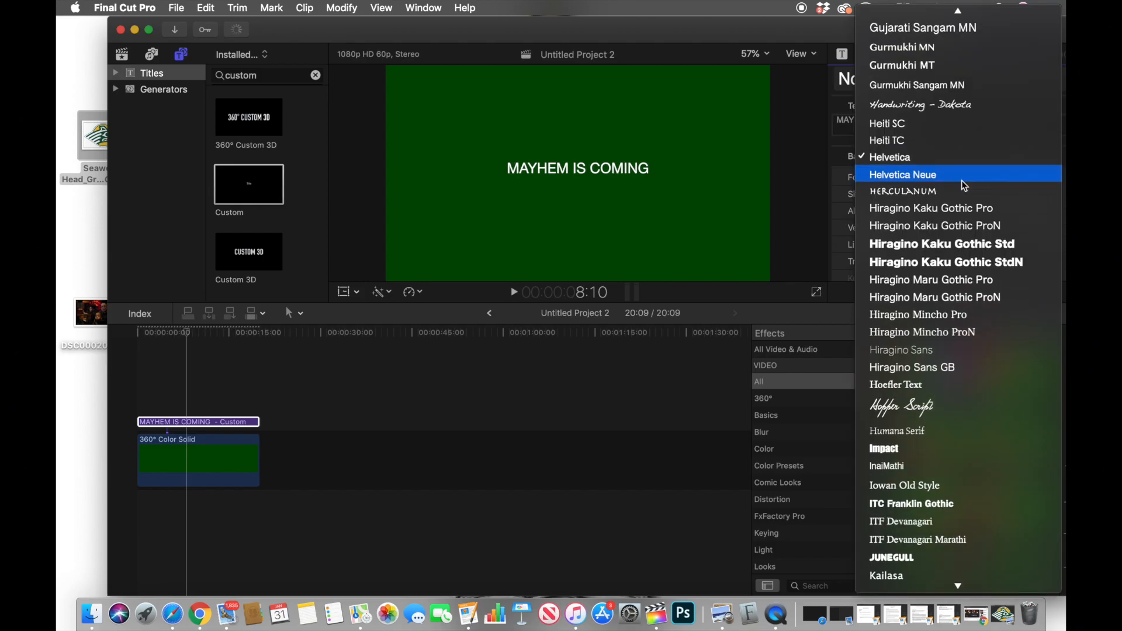
scroll(962, 180, "down", 18)
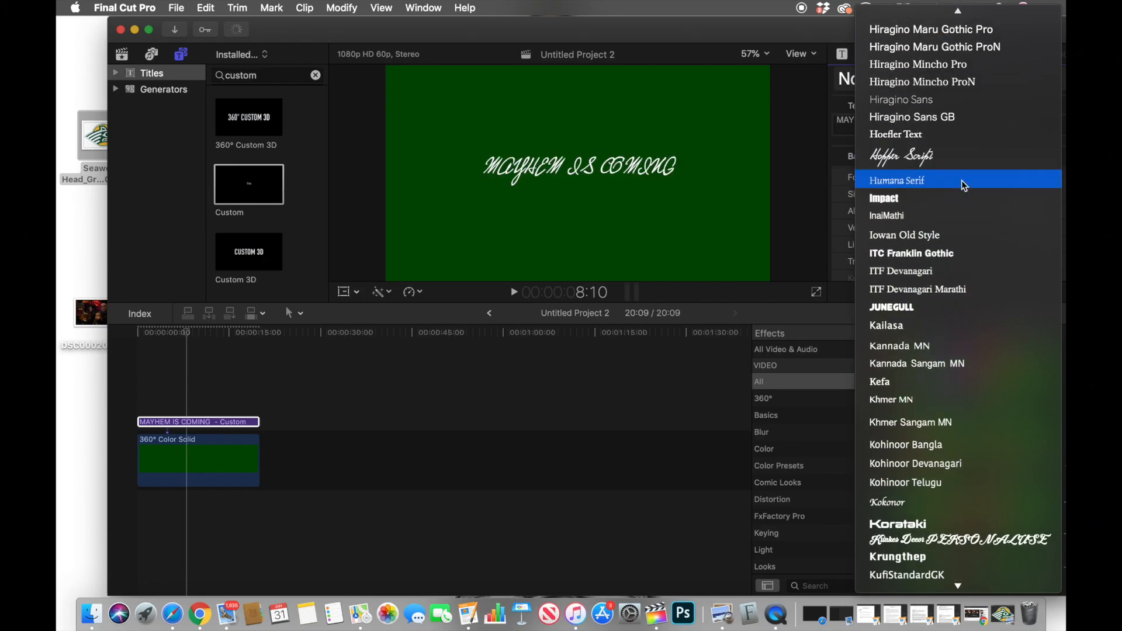
scroll(962, 180, "down", 20)
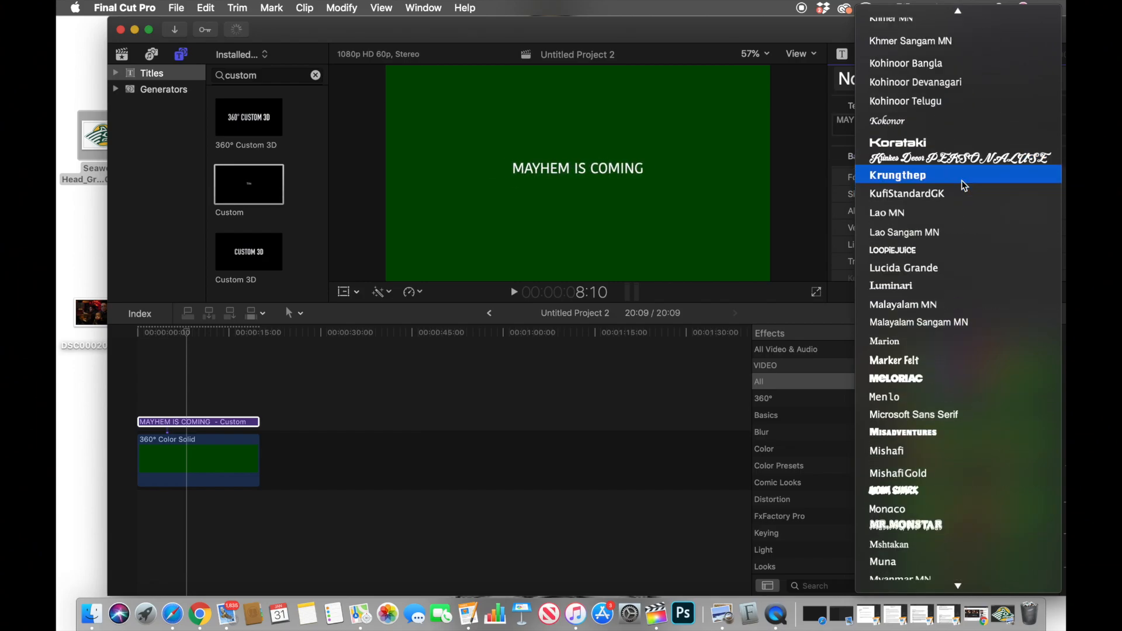
scroll(962, 180, "down", 7)
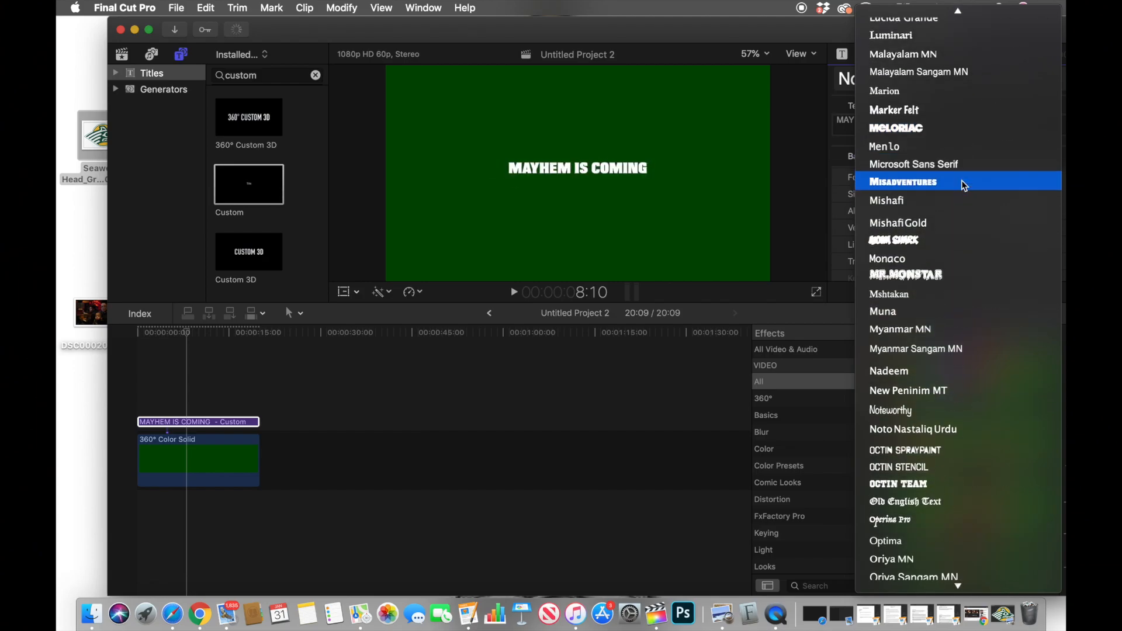
scroll(962, 186, "down", 2)
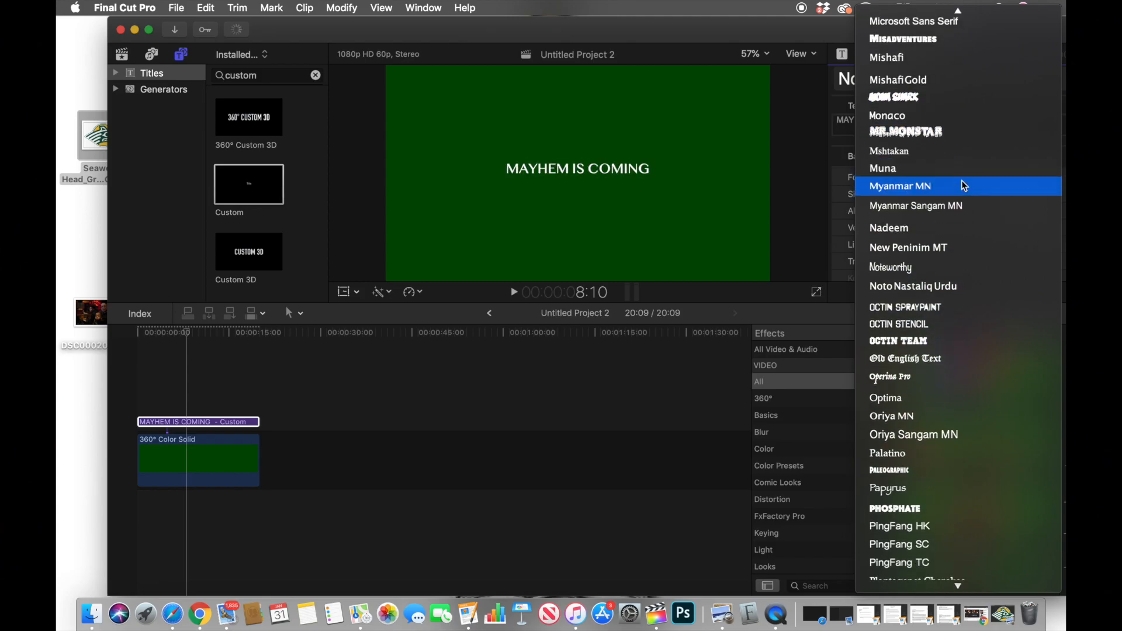
scroll(963, 182, "down", 2)
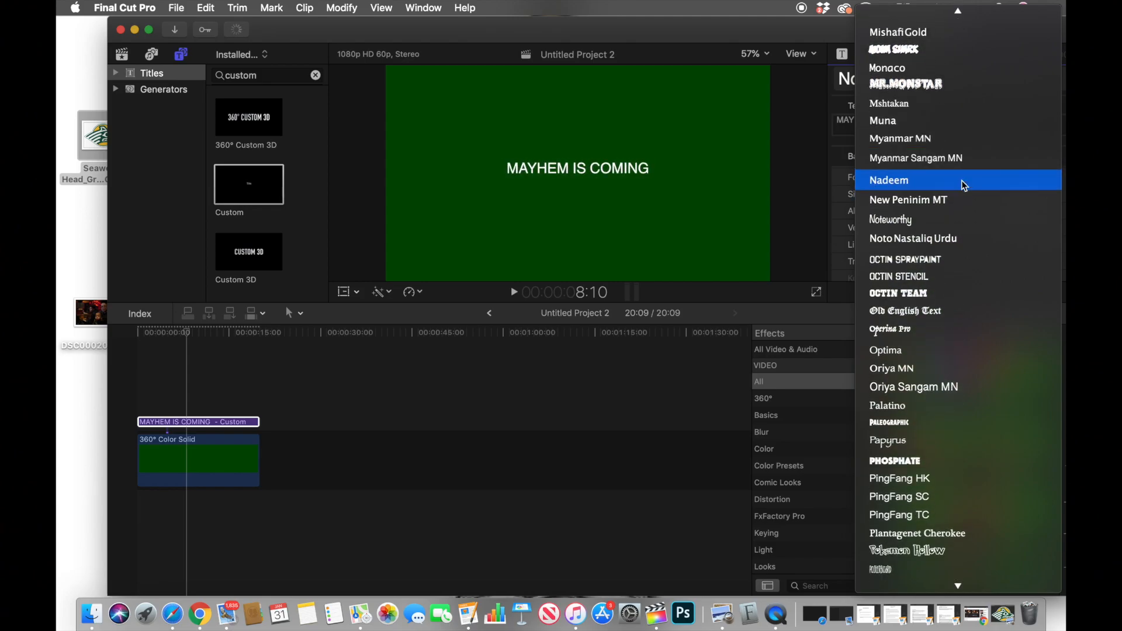
scroll(962, 180, "down", 6)
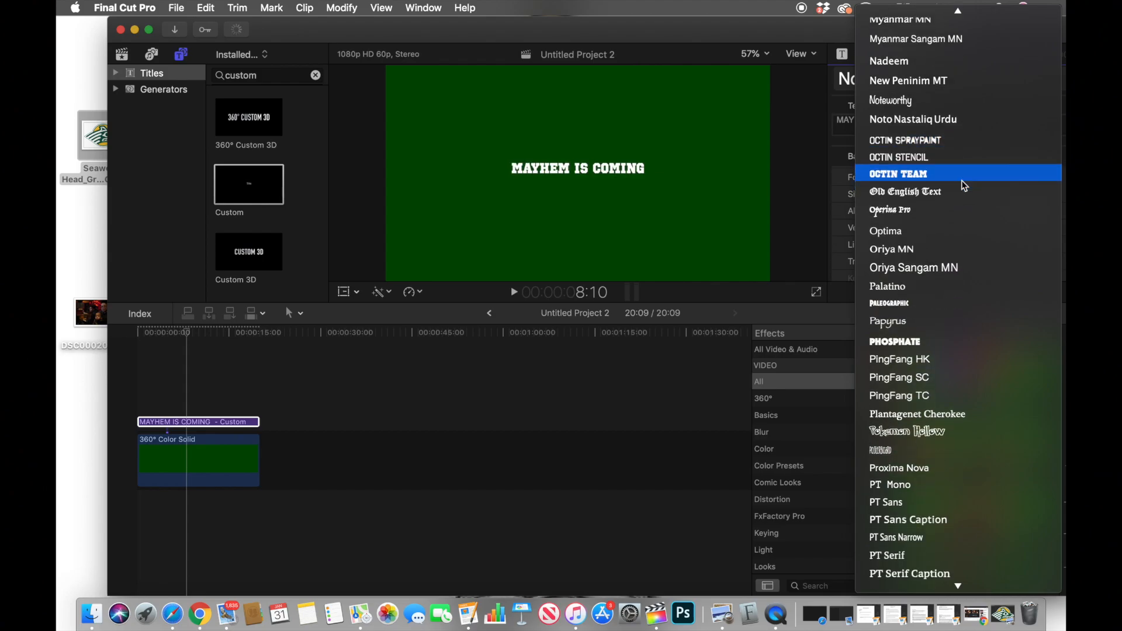
scroll(962, 180, "down", 3)
scroll(963, 183, "down", 5)
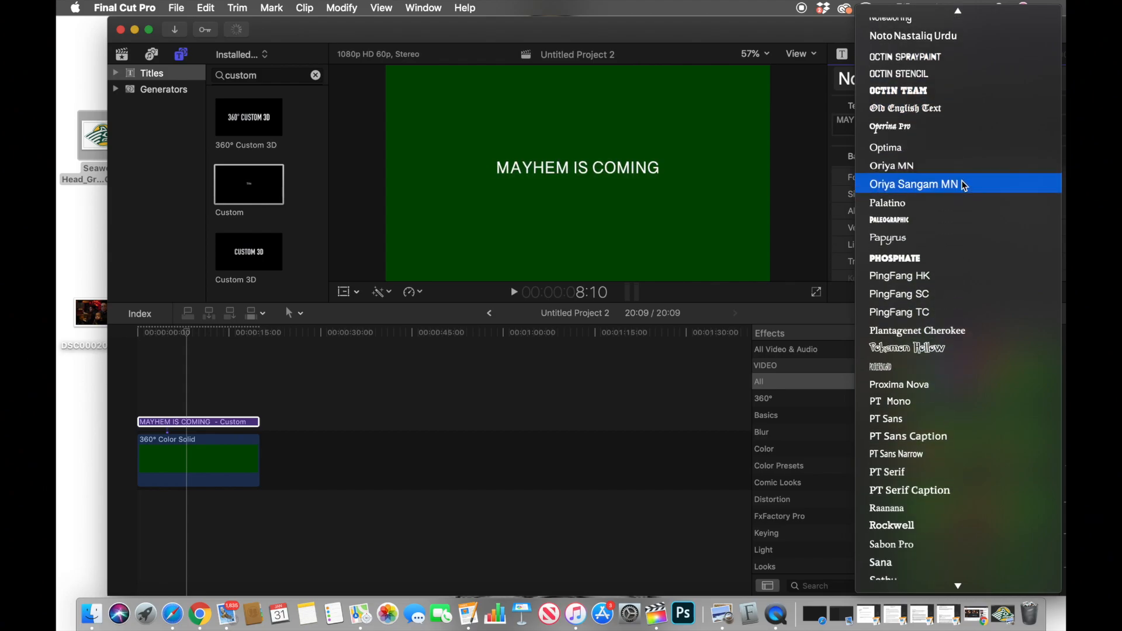
scroll(962, 186, "down", 13)
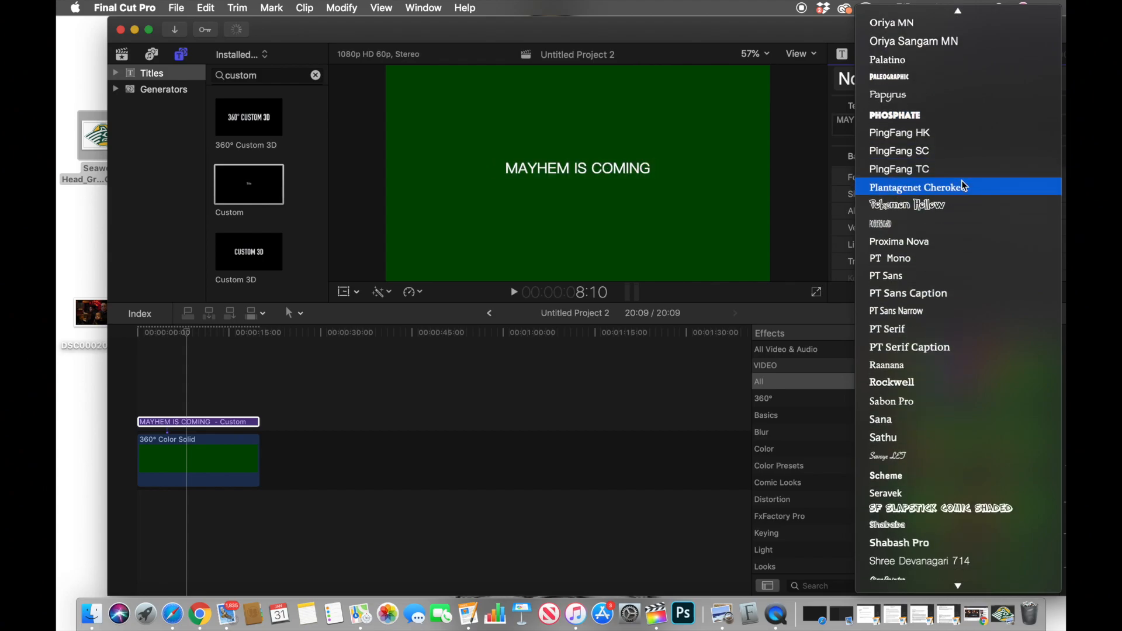
scroll(962, 186, "down", 20)
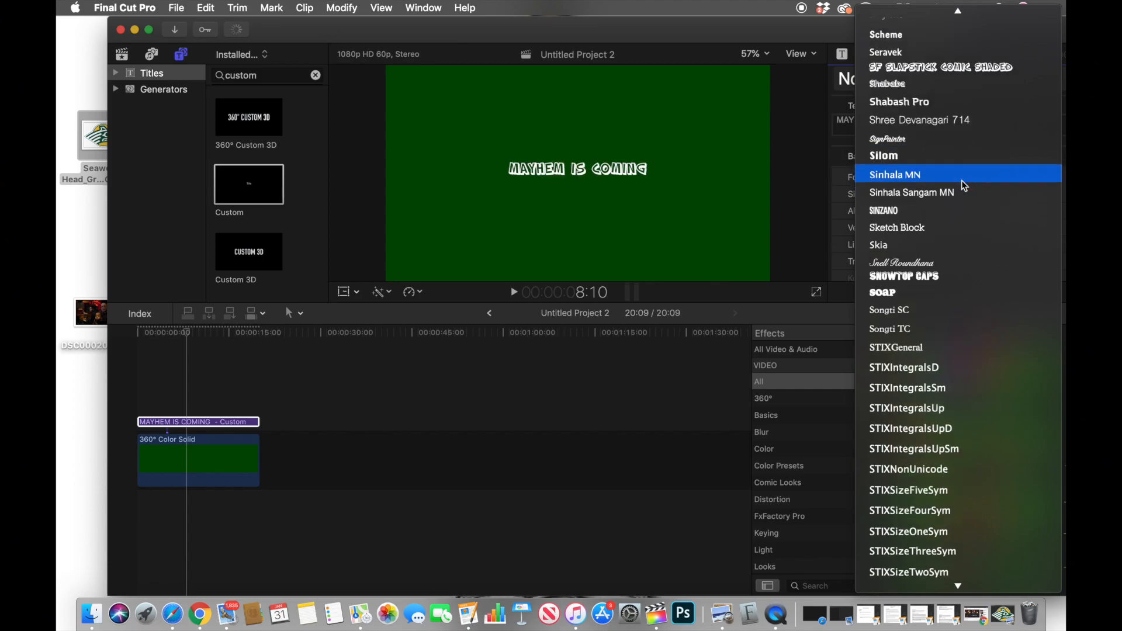
scroll(964, 186, "down", 7)
scroll(964, 186, "up", 20)
scroll(964, 184, "up", 20)
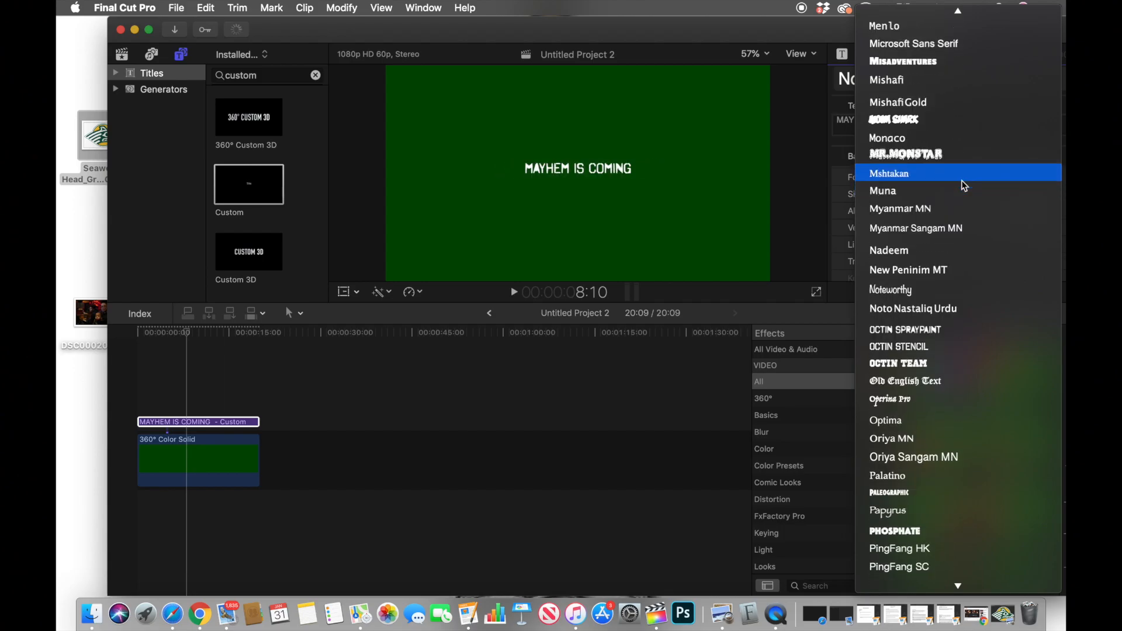
scroll(965, 186, "up", 20)
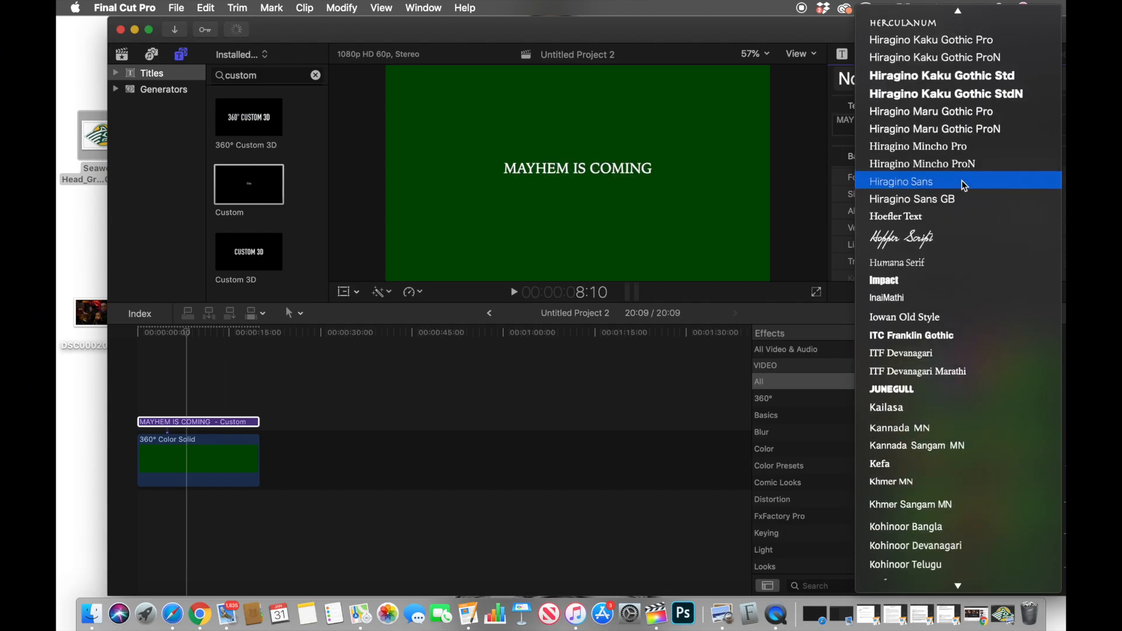
scroll(963, 186, "up", 17)
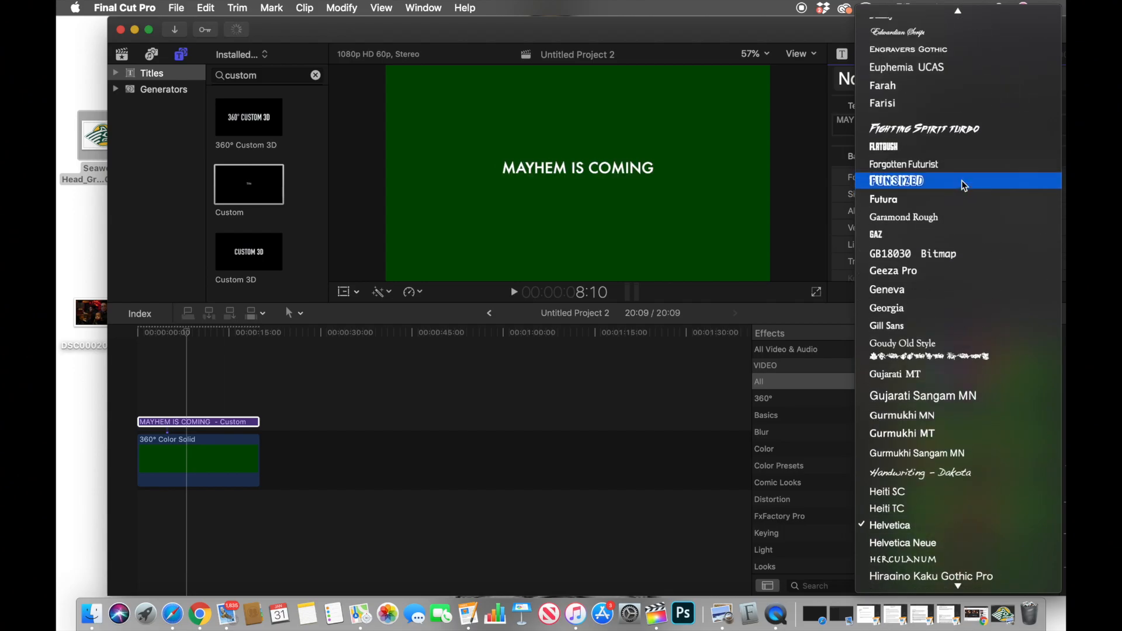
left_click(955, 228)
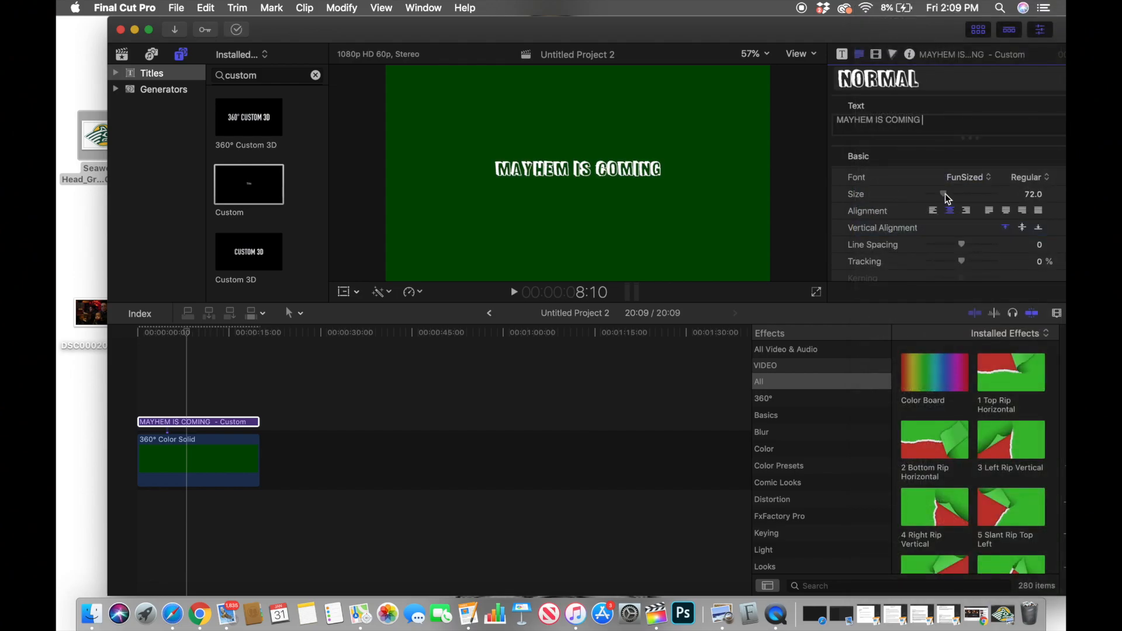
left_click_drag(947, 194, 963, 194)
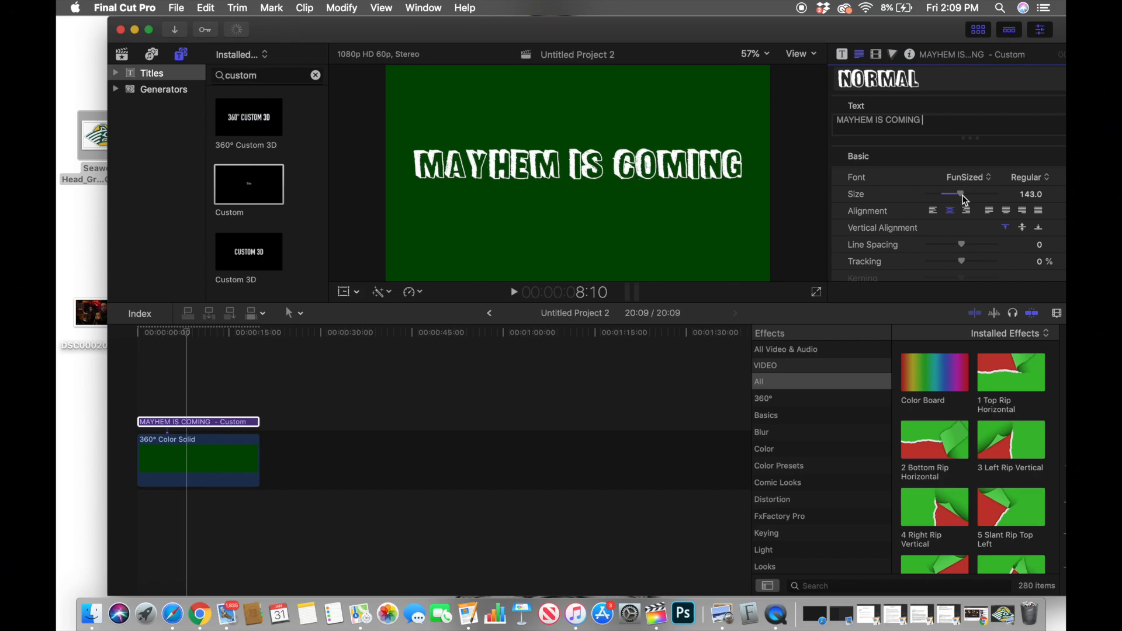
left_click(173, 422)
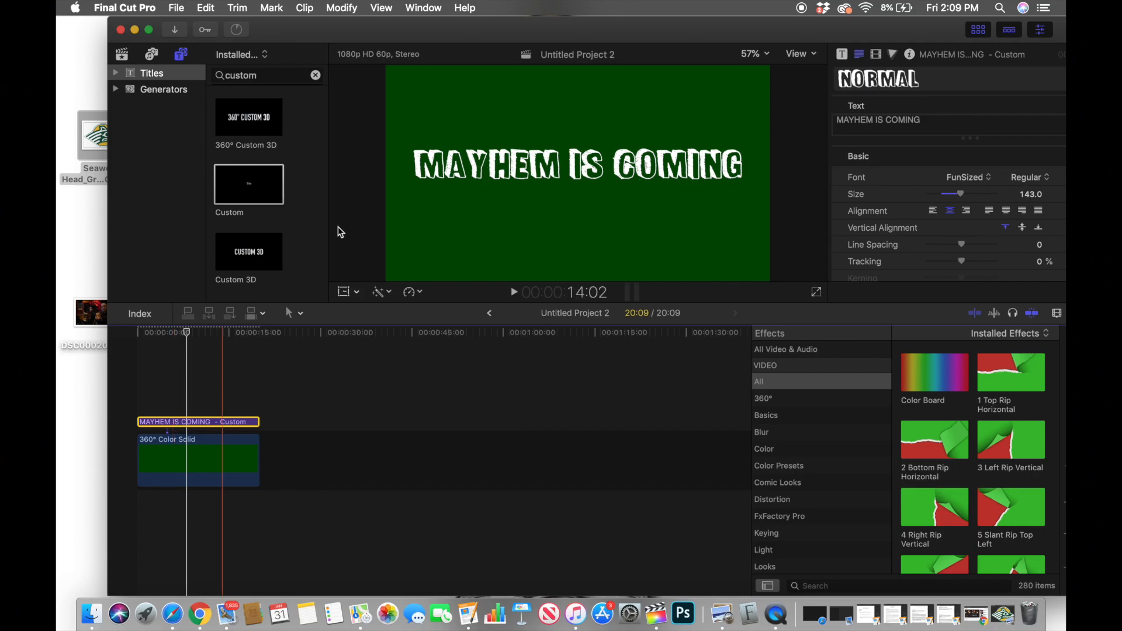
Step: Change the face color of the "MAYHEM IS COMING" title to bright yellow
scroll(938, 215, "down", 10)
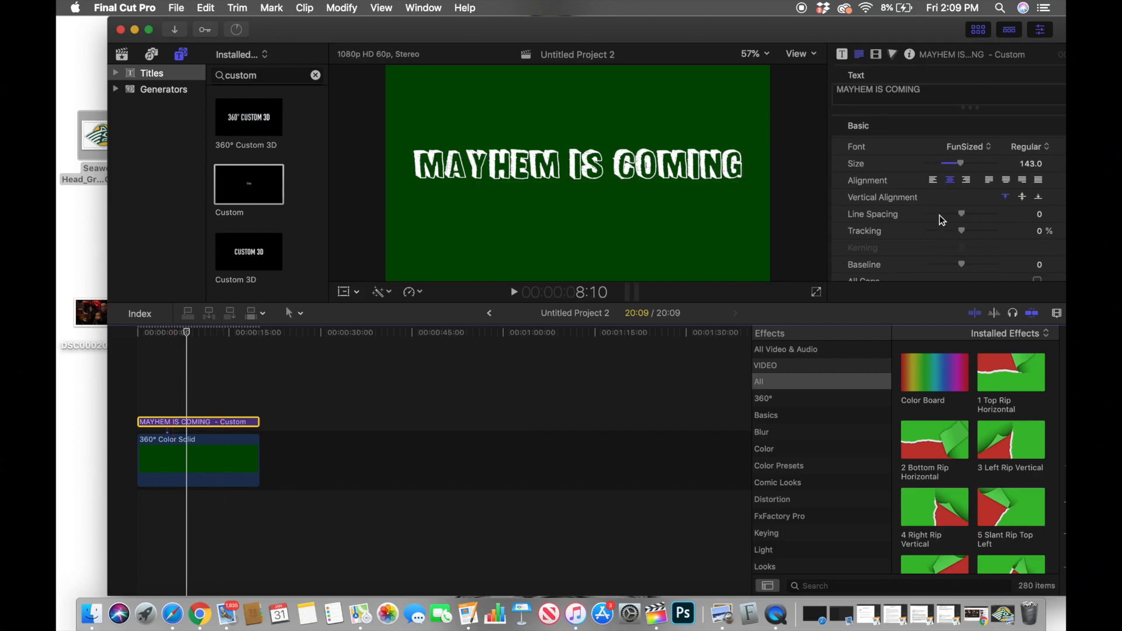
scroll(939, 215, "down", 3)
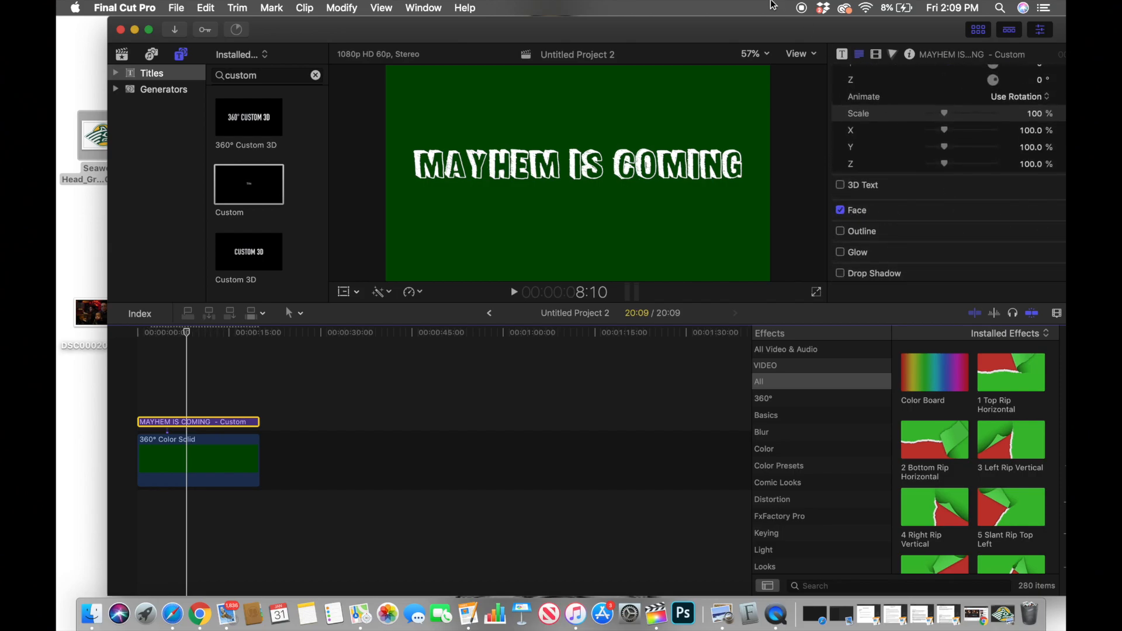
left_click(150, 30)
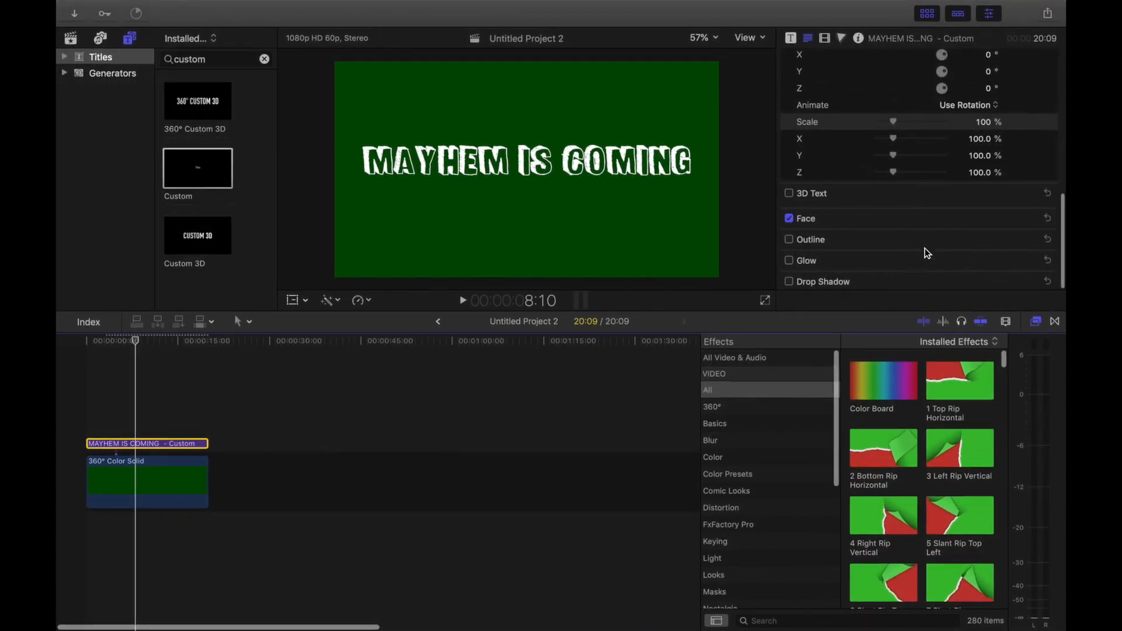
left_click(1033, 219)
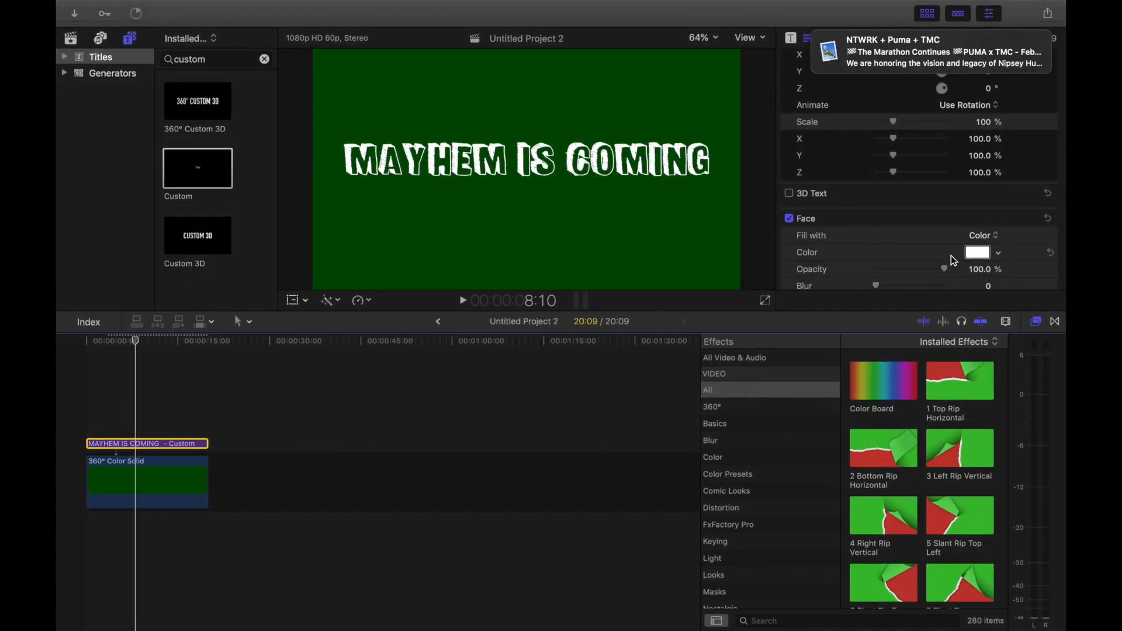
left_click(977, 252)
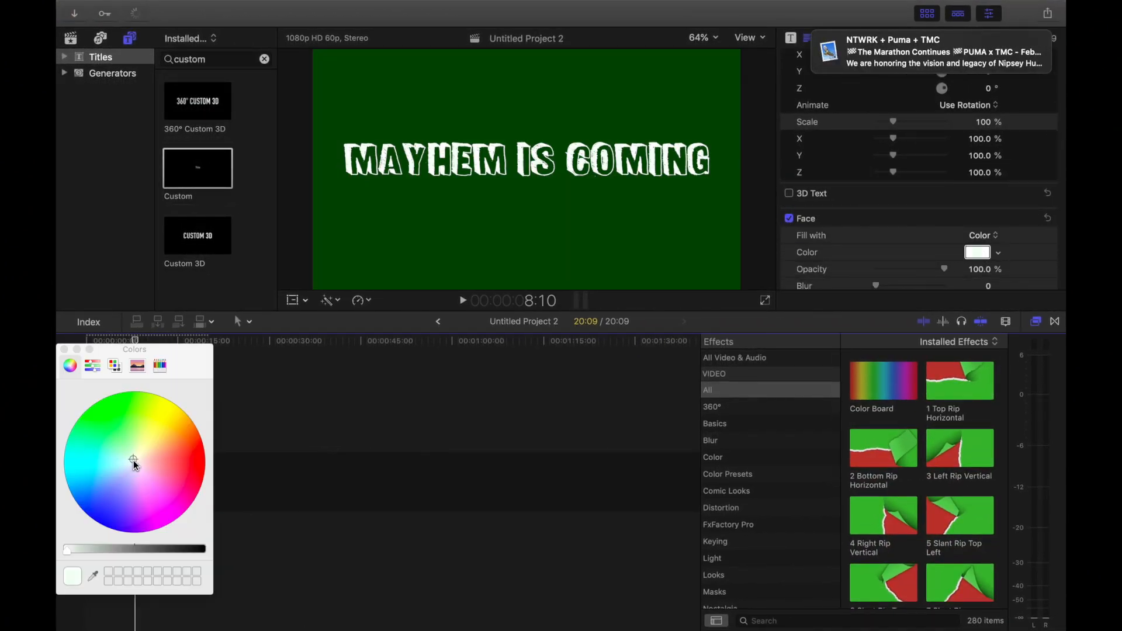
left_click(150, 422)
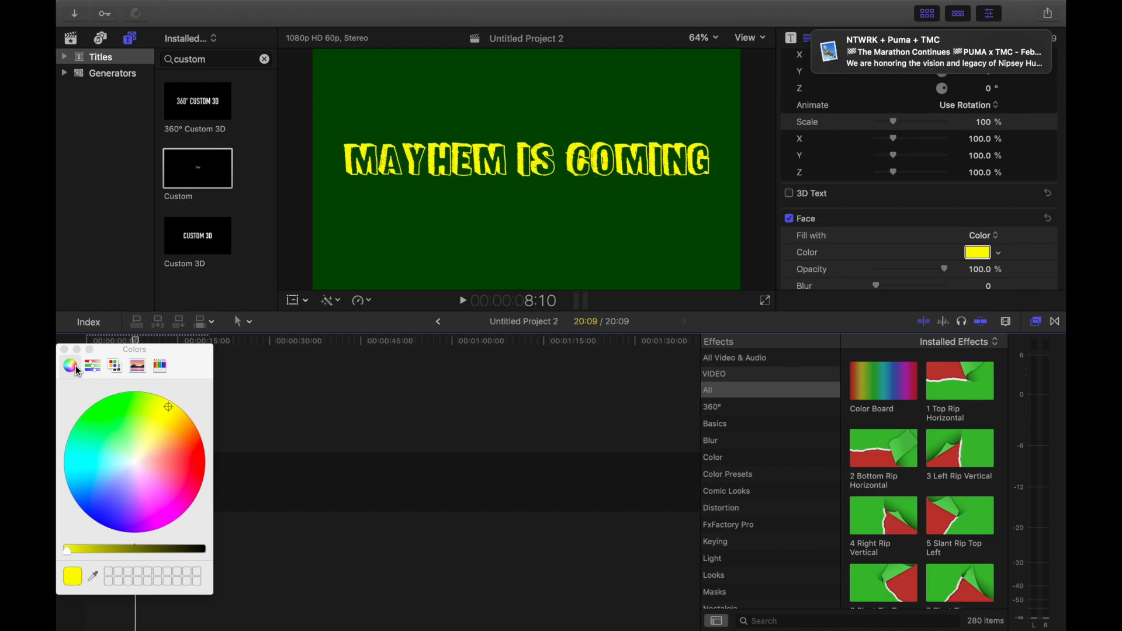
left_click(64, 349)
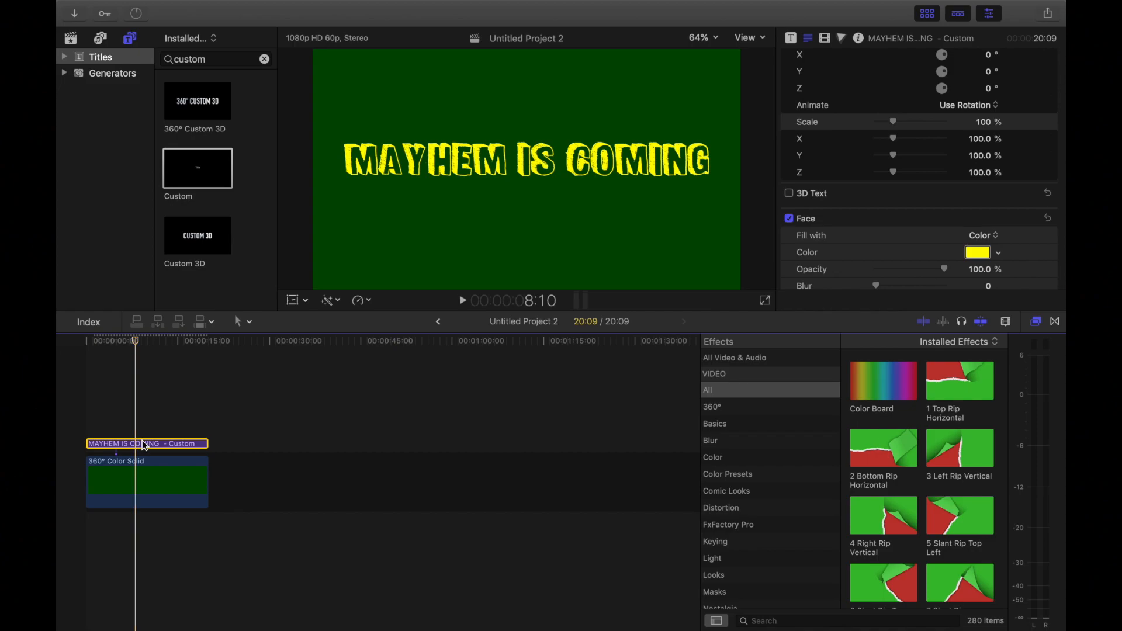
Step: Duplicate the "MAYHEM IS COMING" title to make five aligned, full-length title clips stacked above the green solid
mouse_move(143, 441)
left_mouse_down()
mouse_move(140, 405)
mouse_move(141, 420)
left_mouse_up()
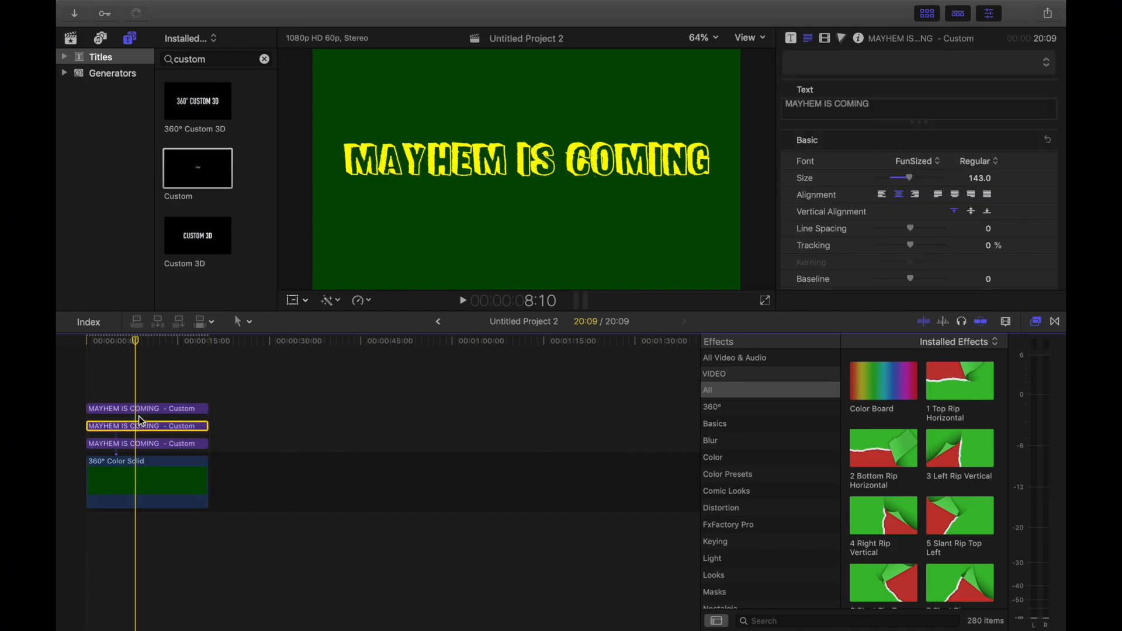
double_click(395, 163)
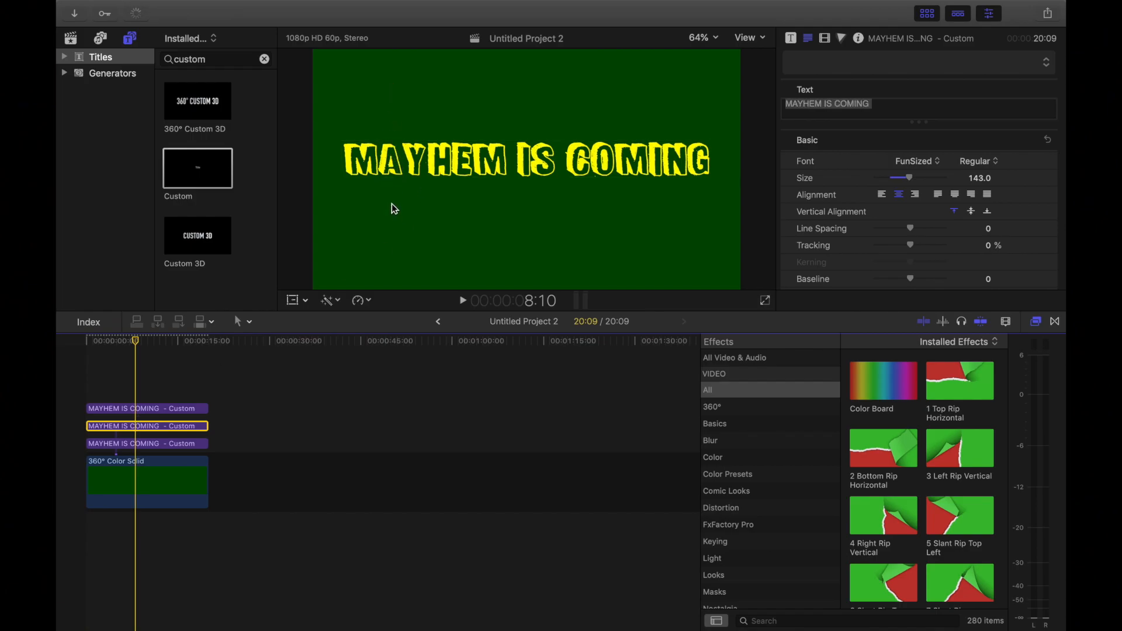
left_click(107, 409)
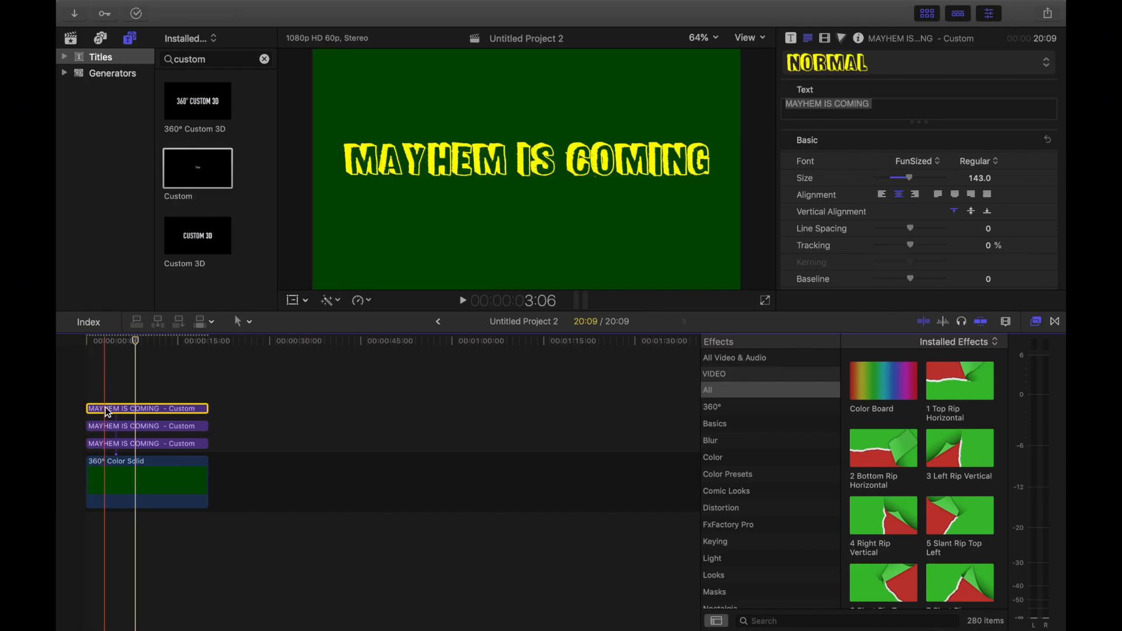
mouse_move(107, 412)
left_mouse_down()
mouse_move(110, 393)
mouse_move(104, 412)
left_mouse_up()
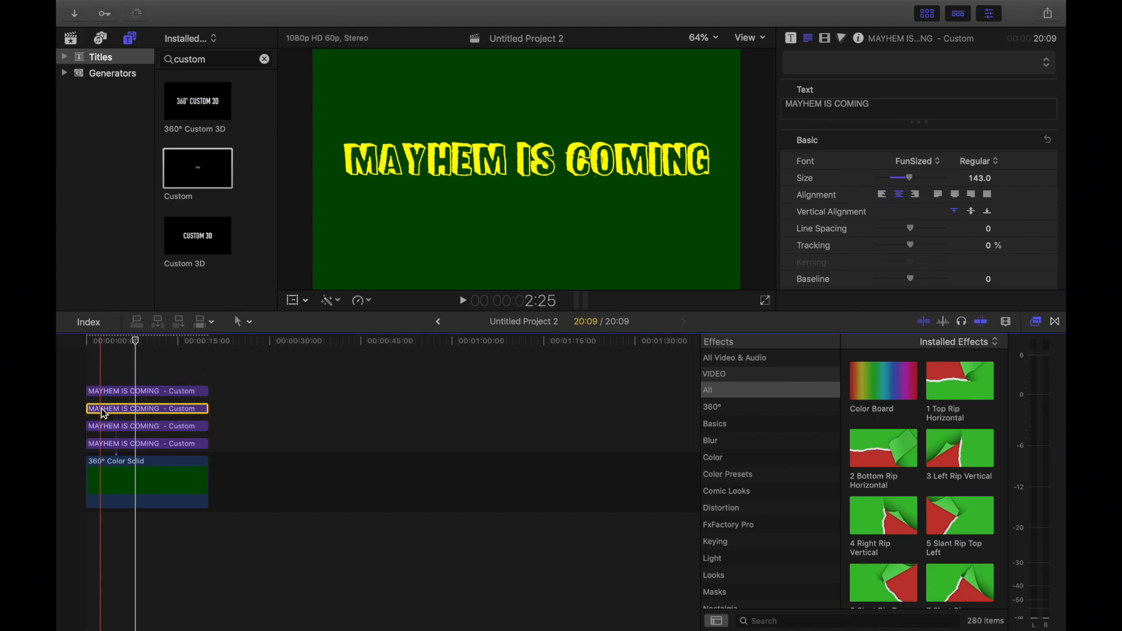
left_click(120, 397)
left_click_drag(123, 357, 117, 392)
left_click(112, 377)
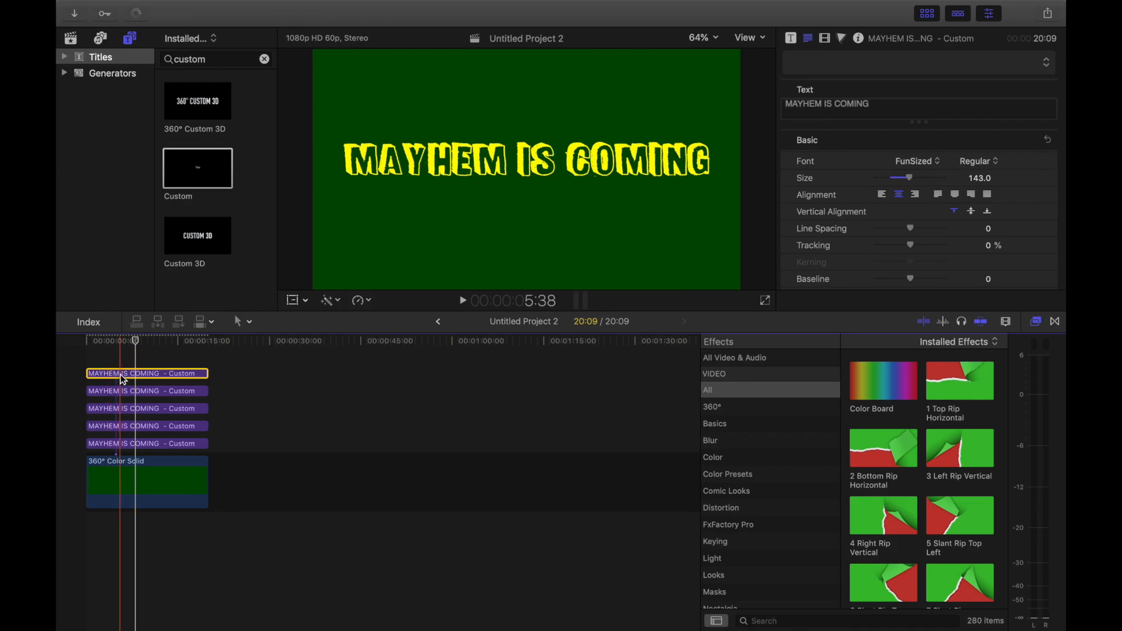
Step: Move the topmost title's text down by setting its Y position to about -153 px
scroll(906, 208, "down", 10)
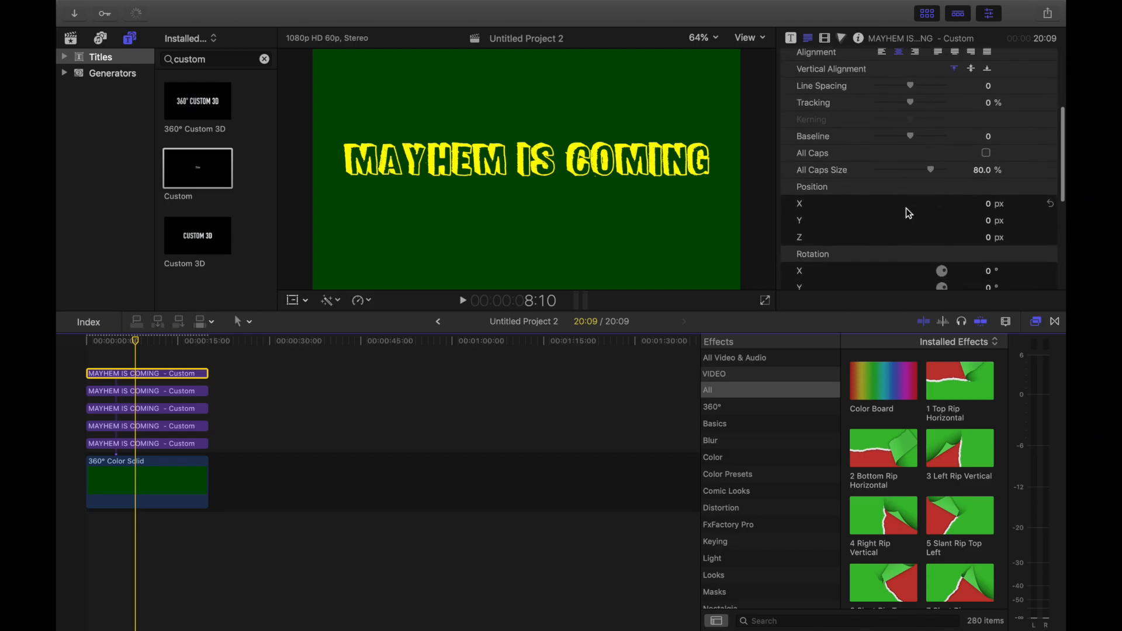
scroll(906, 208, "up", 8)
scroll(906, 208, "down", 8)
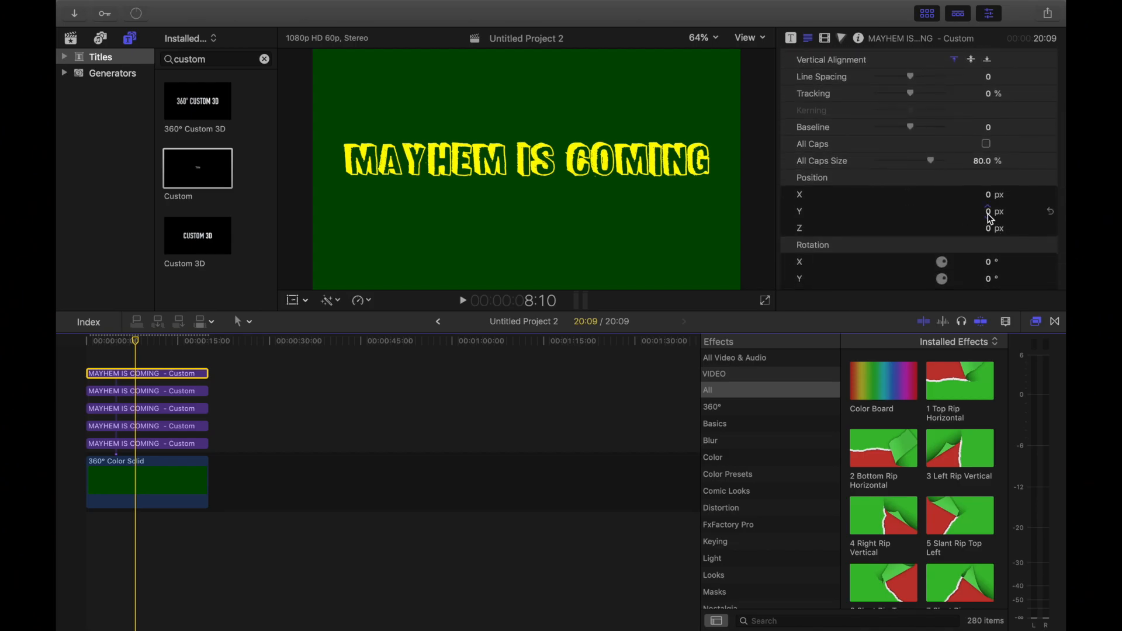
left_click_drag(987, 211, 988, 215)
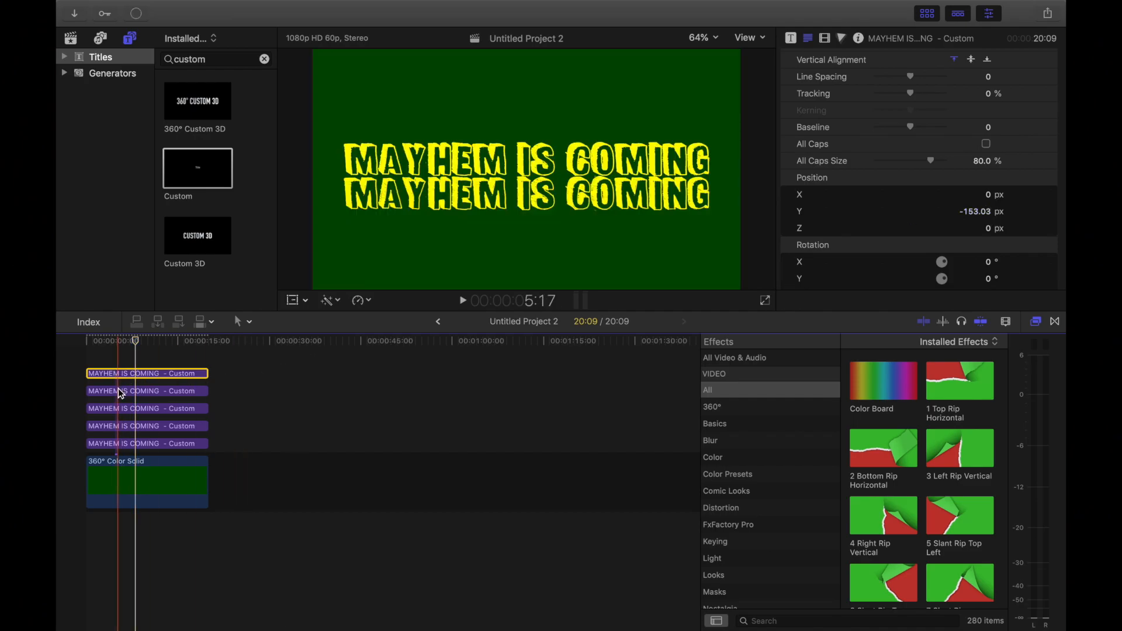
Step: Move the text of the second title clip from the top up to a Y position of 156 px
left_click(119, 390)
scroll(906, 216, "down", 8)
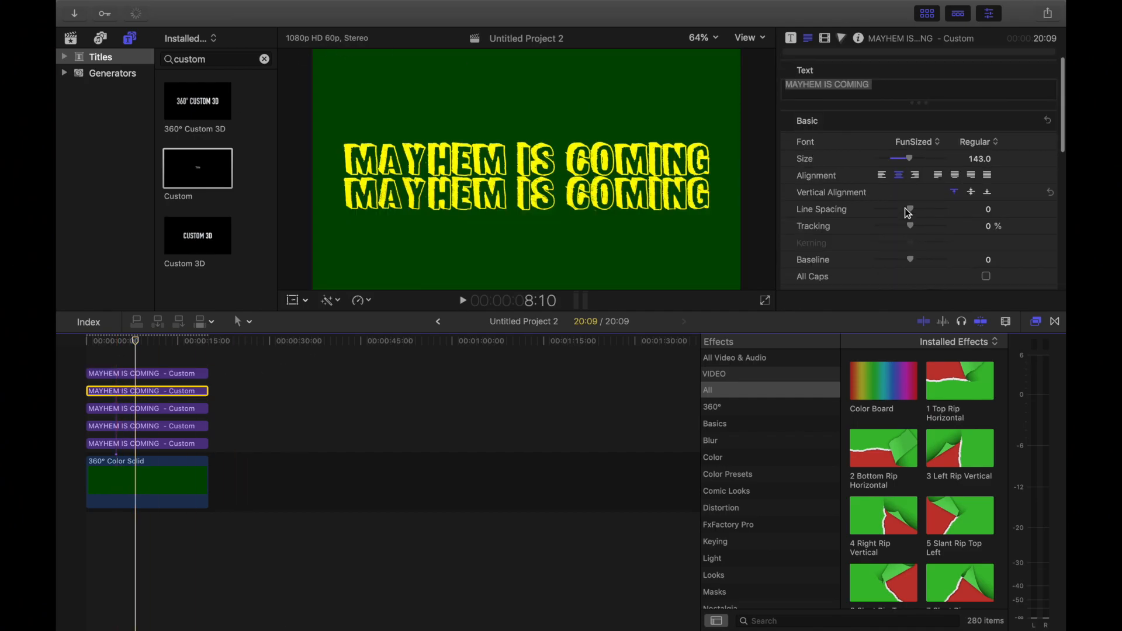
scroll(908, 213, "down", 2)
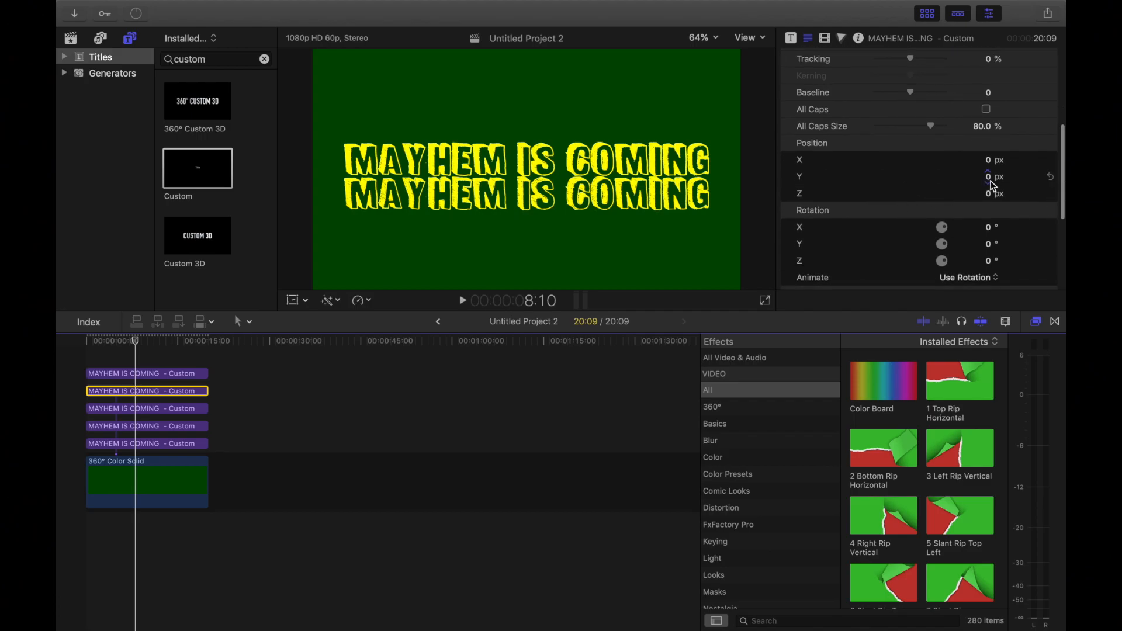
mouse_move(992, 185)
left_mouse_down()
mouse_move(991, 93)
mouse_move(987, 177)
left_mouse_up()
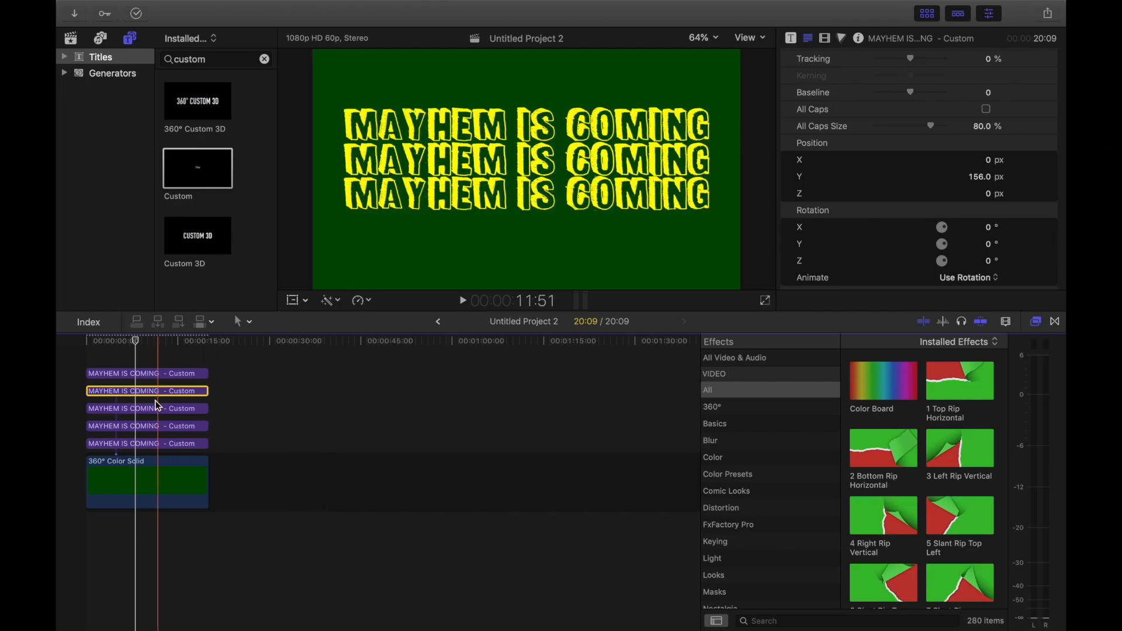
Step: Lower the text of the third title clip from the top to a Y position of about -307 px
left_click(154, 409)
scroll(915, 239, "down", 5)
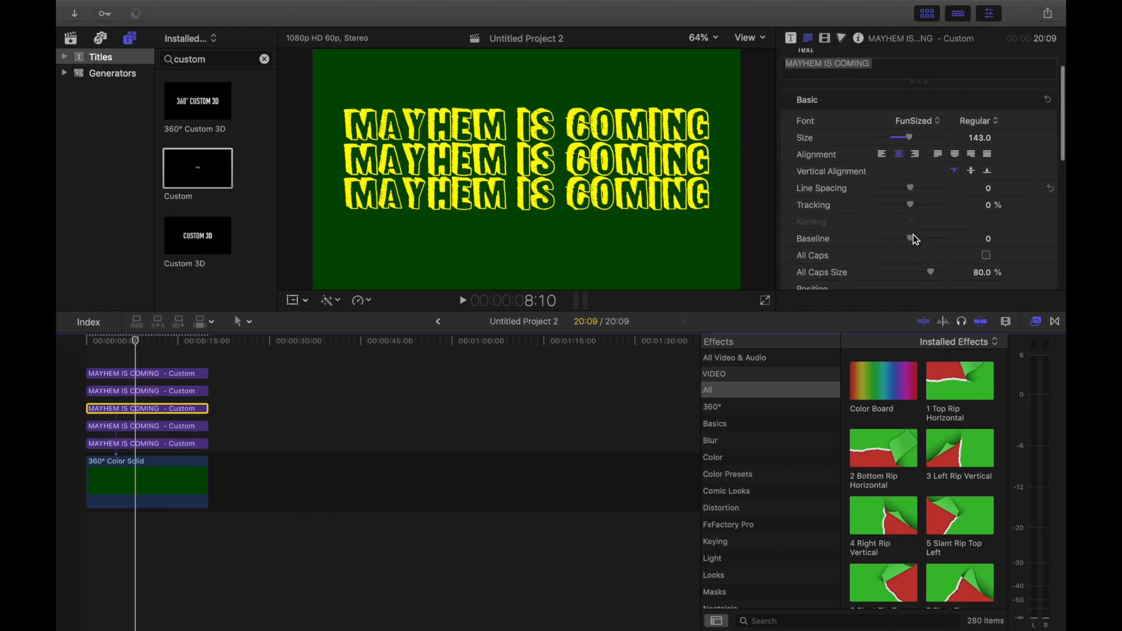
mouse_move(989, 205)
left_mouse_down()
mouse_move(989, 258)
mouse_move(988, 217)
left_mouse_up()
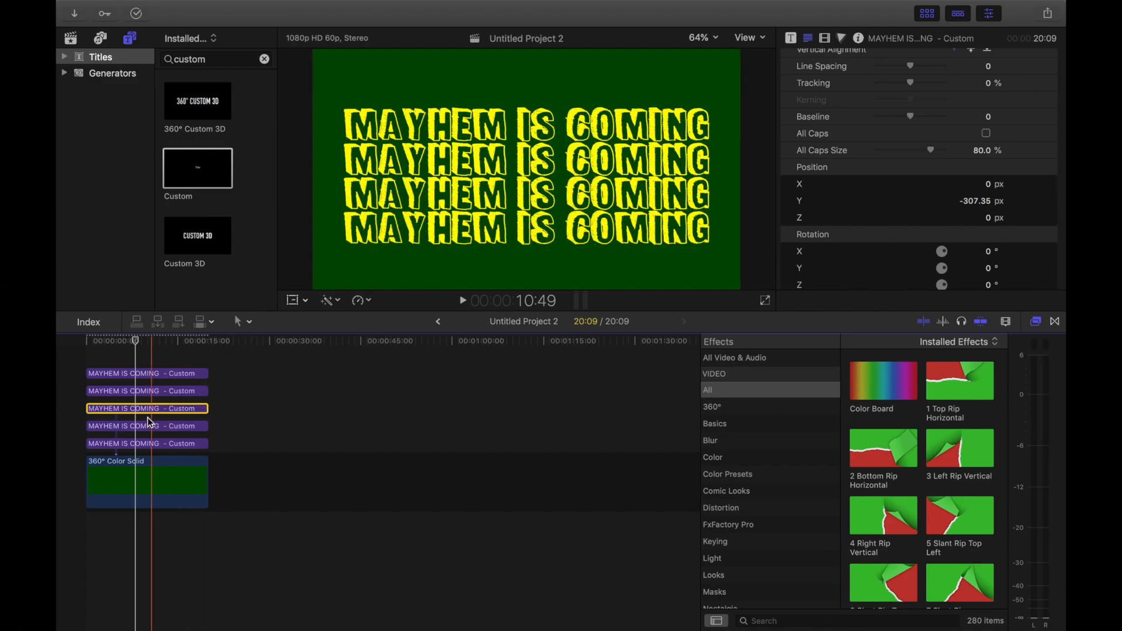
Step: Raise the text of the fourth title clip from the top to a Y position of 312 px
left_click(142, 426)
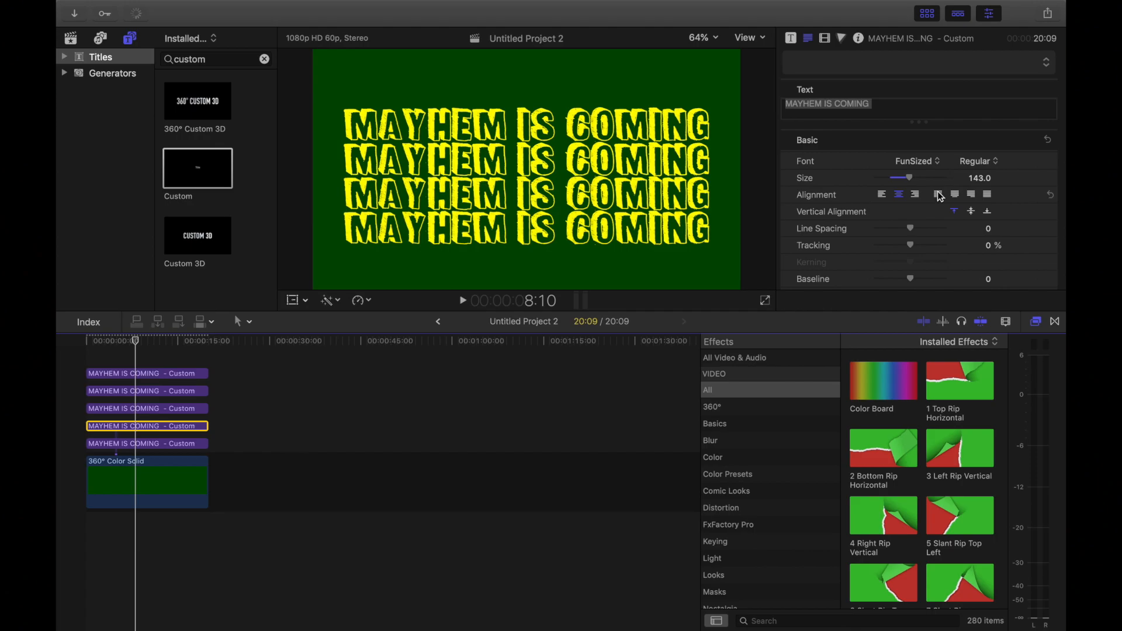
scroll(939, 192, "down", 5)
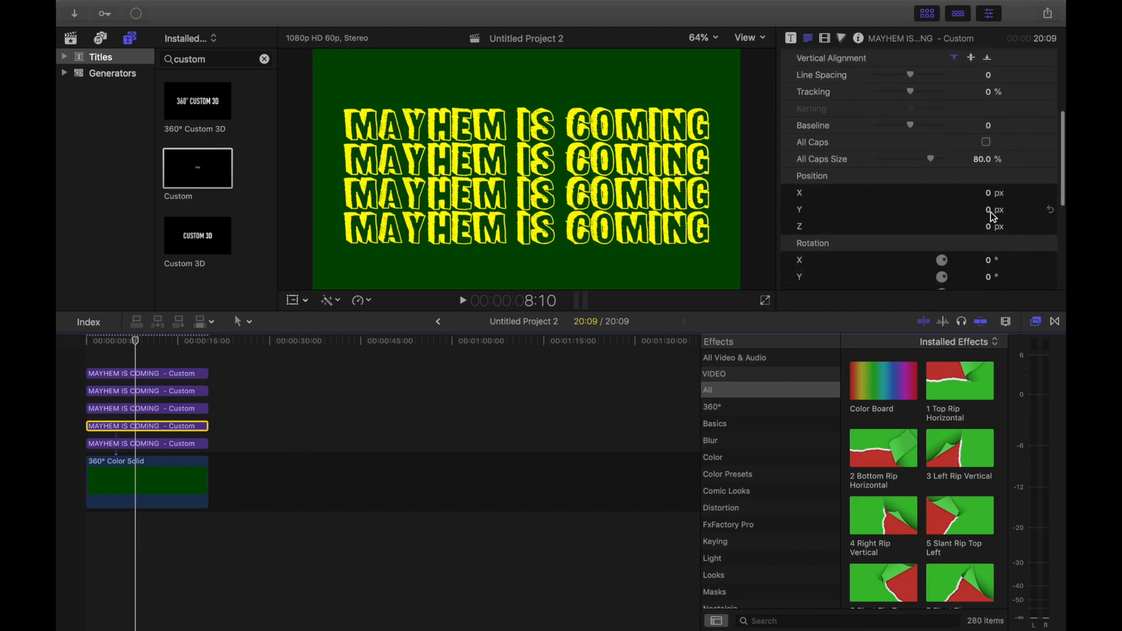
left_click_drag(991, 216, 991, 34)
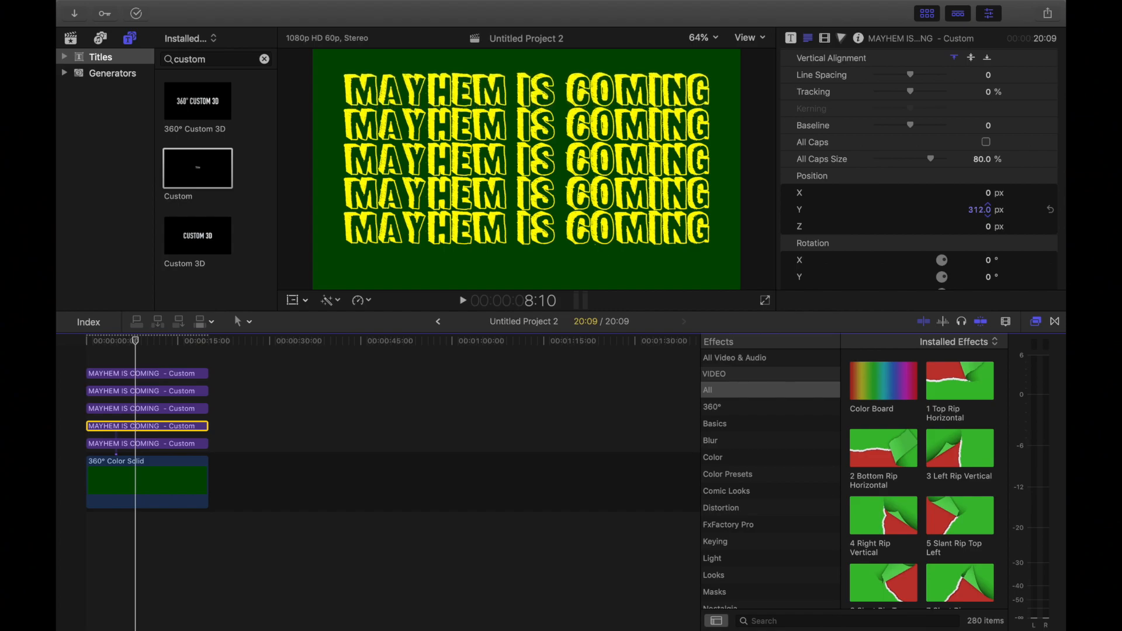
Step: Duplicate the topmost title onto a new layer above it and set the copy's Y position to about -464 px
left_click(150, 446)
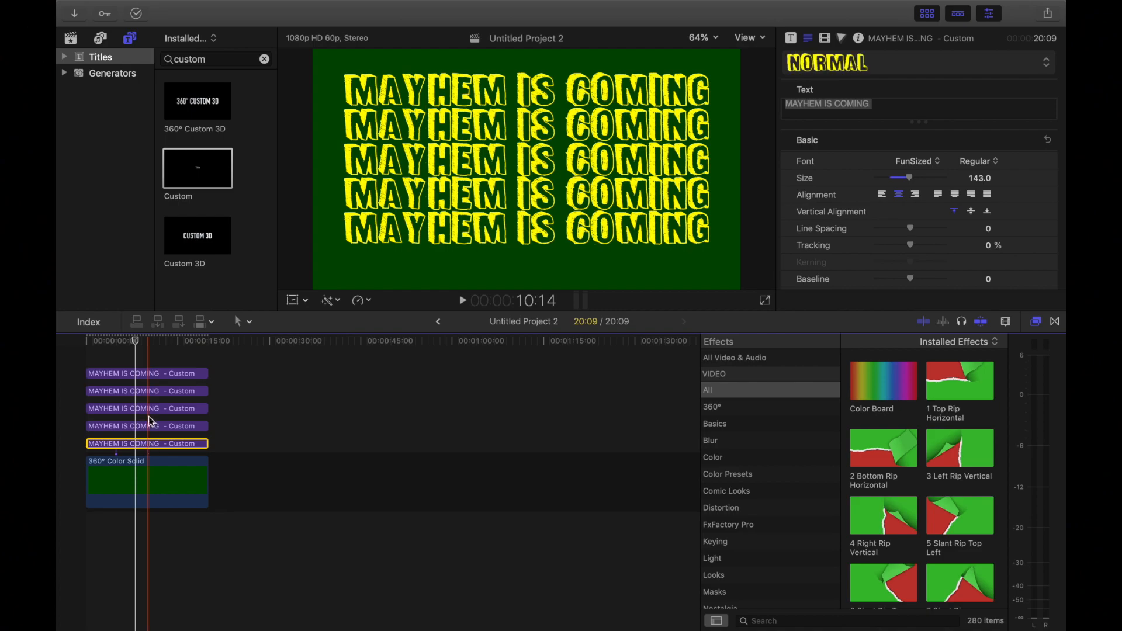
left_click(148, 374)
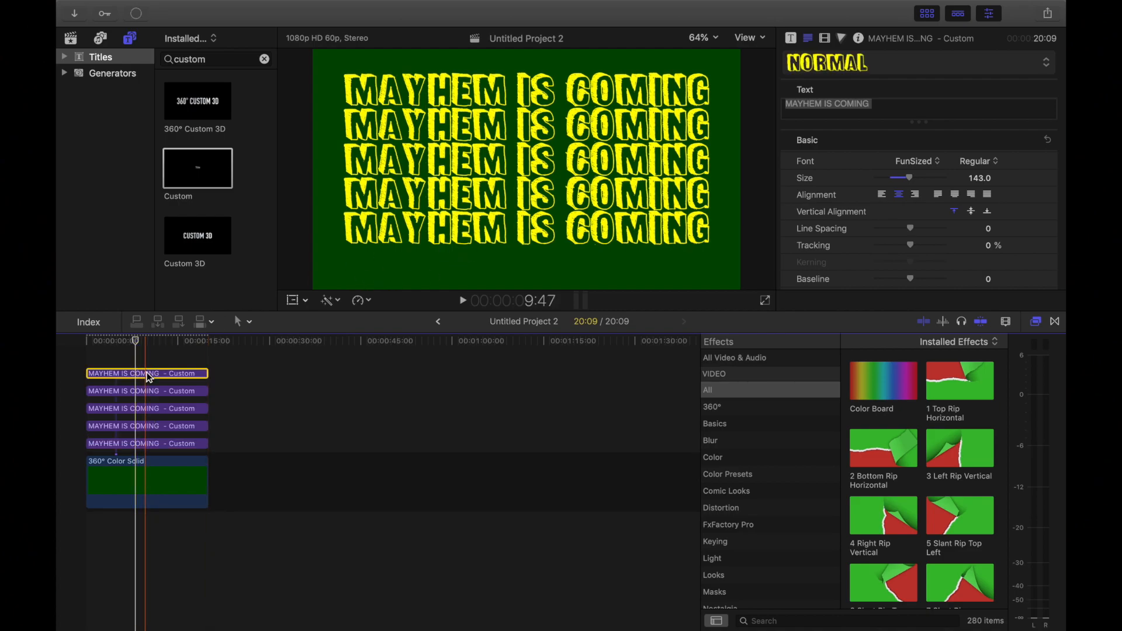
left_click_drag(150, 377, 150, 362)
left_click(147, 363)
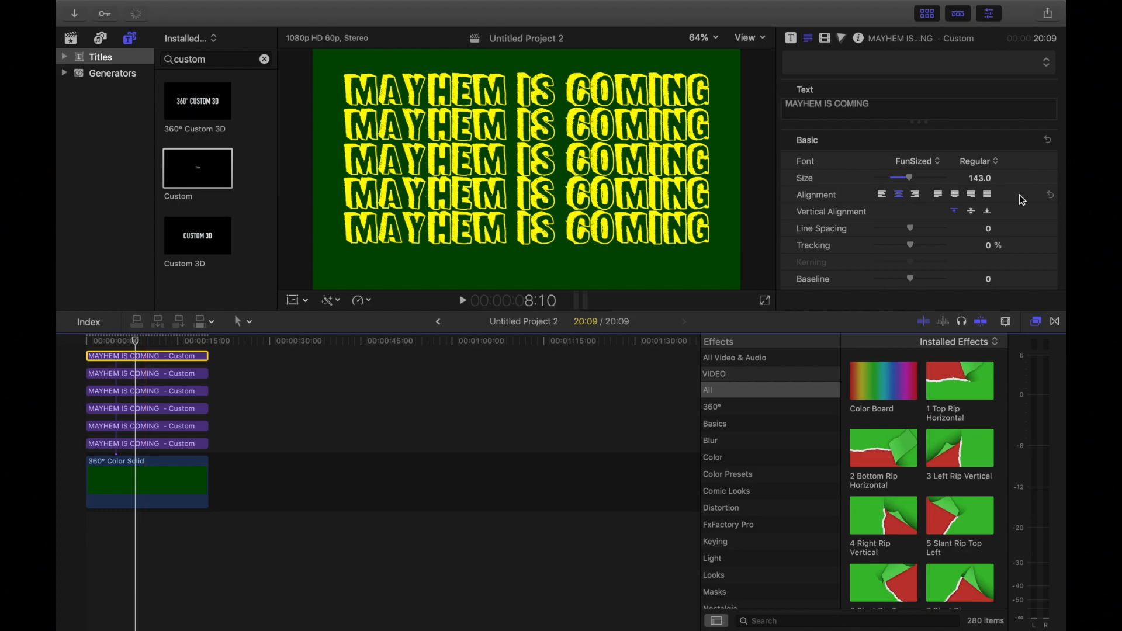
scroll(1022, 199, "down", 10)
scroll(1021, 200, "down", 1)
left_click_drag(980, 129, 975, 125)
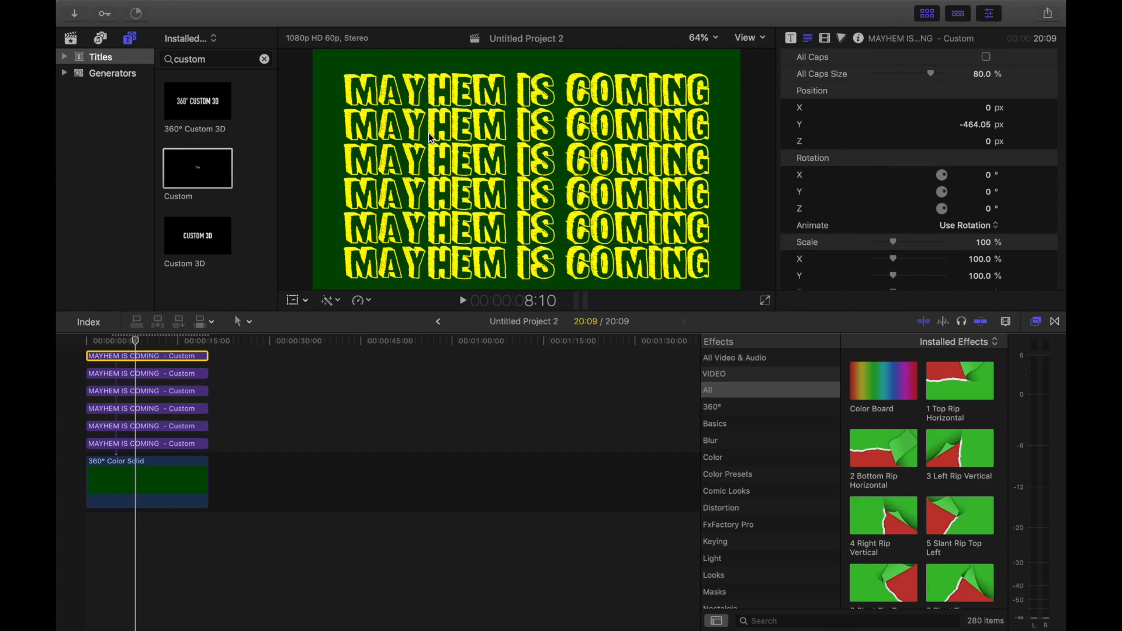
Step: Remove the trailing space after "MAYHEM IS COMING" in the third and fourth title clips from the top, retyping the final G
left_click(391, 178)
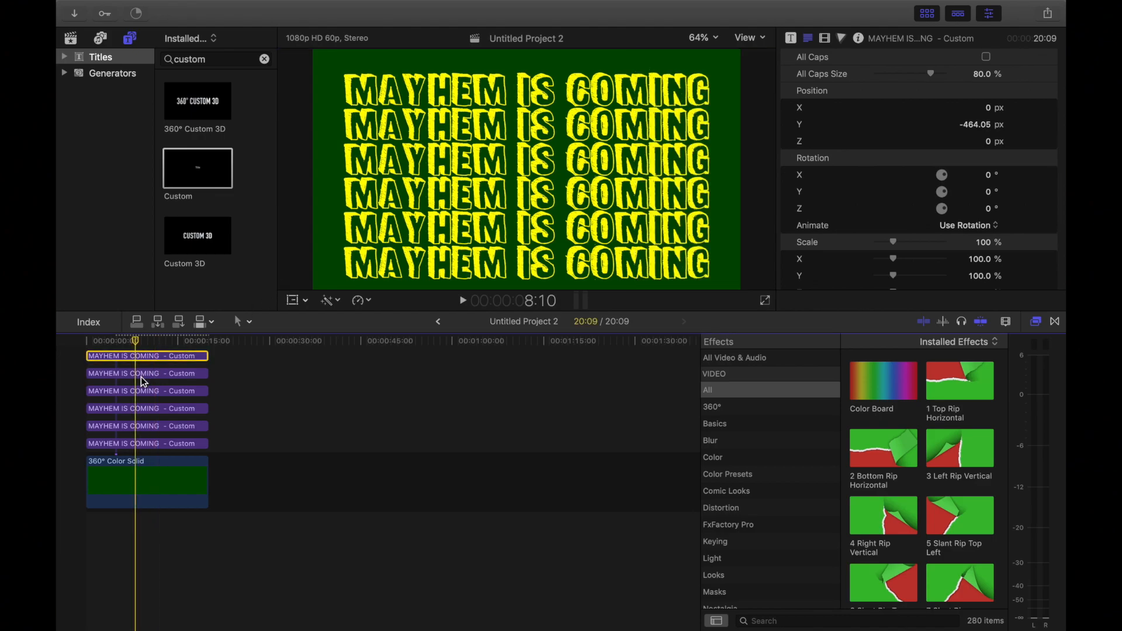
left_click(140, 392)
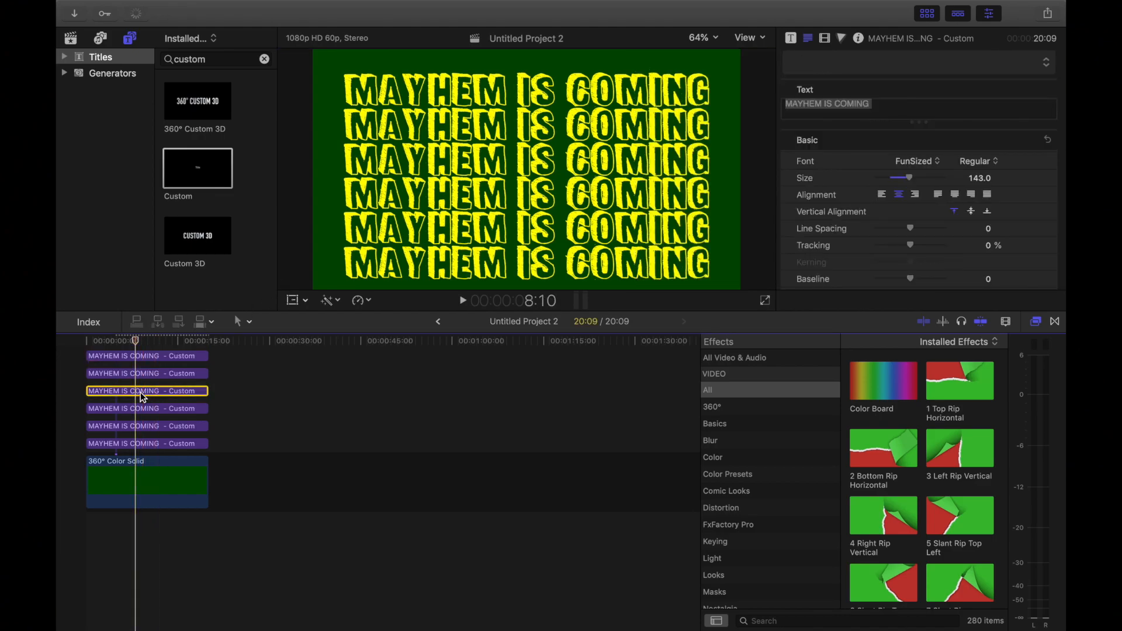
left_click(881, 111)
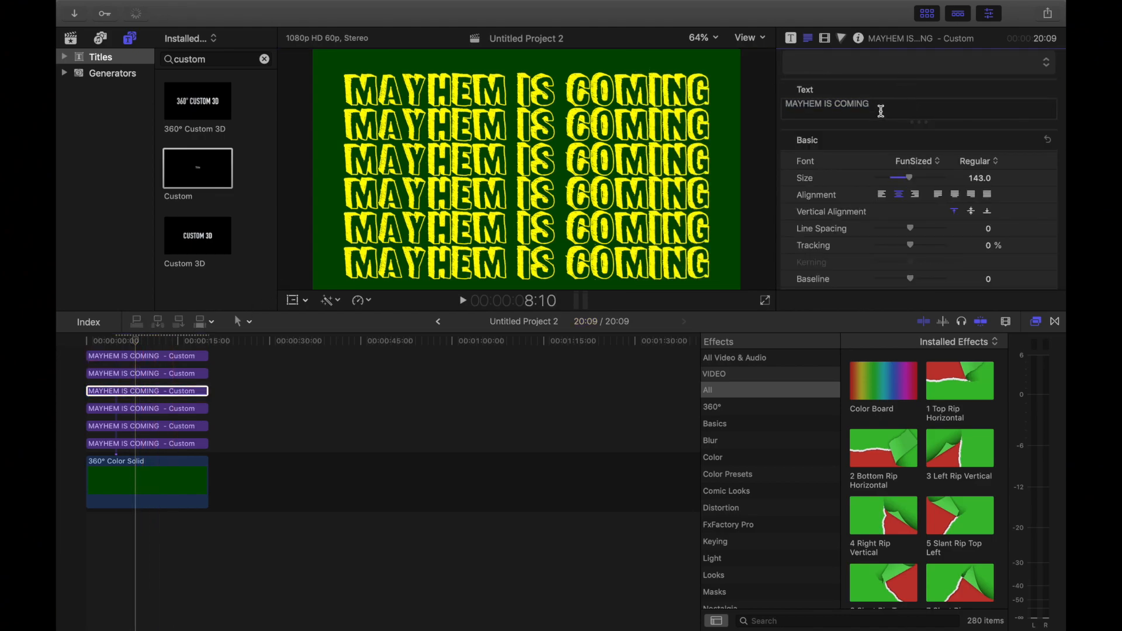
key("BackSpace")
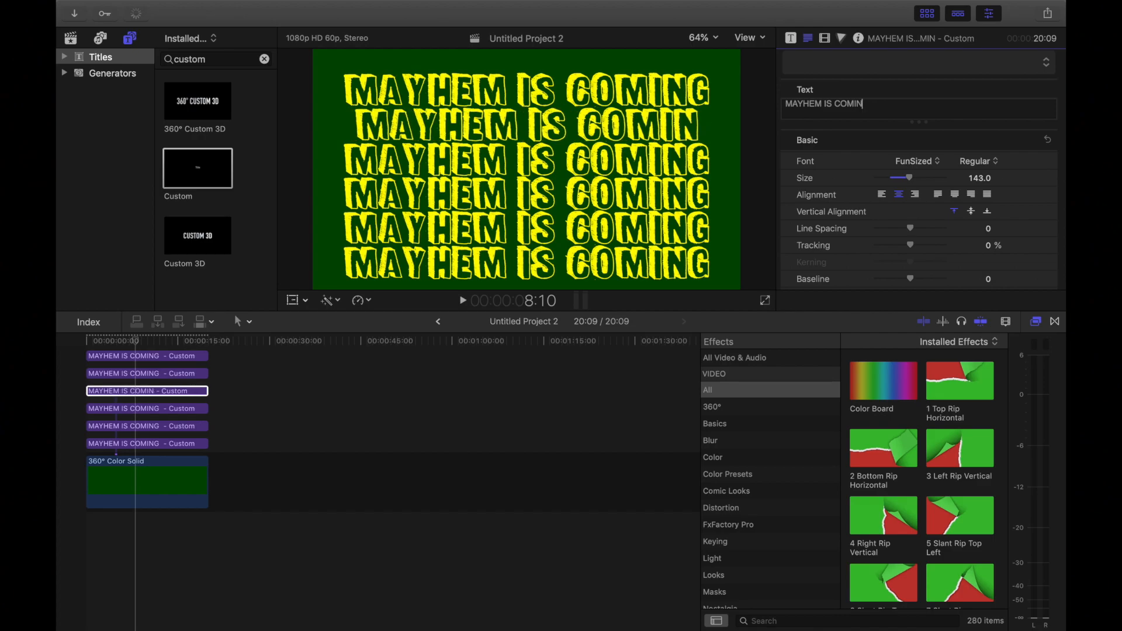
left_click(135, 408)
left_click(879, 106)
key("BackSpace")
key("BackSpace")
type("G")
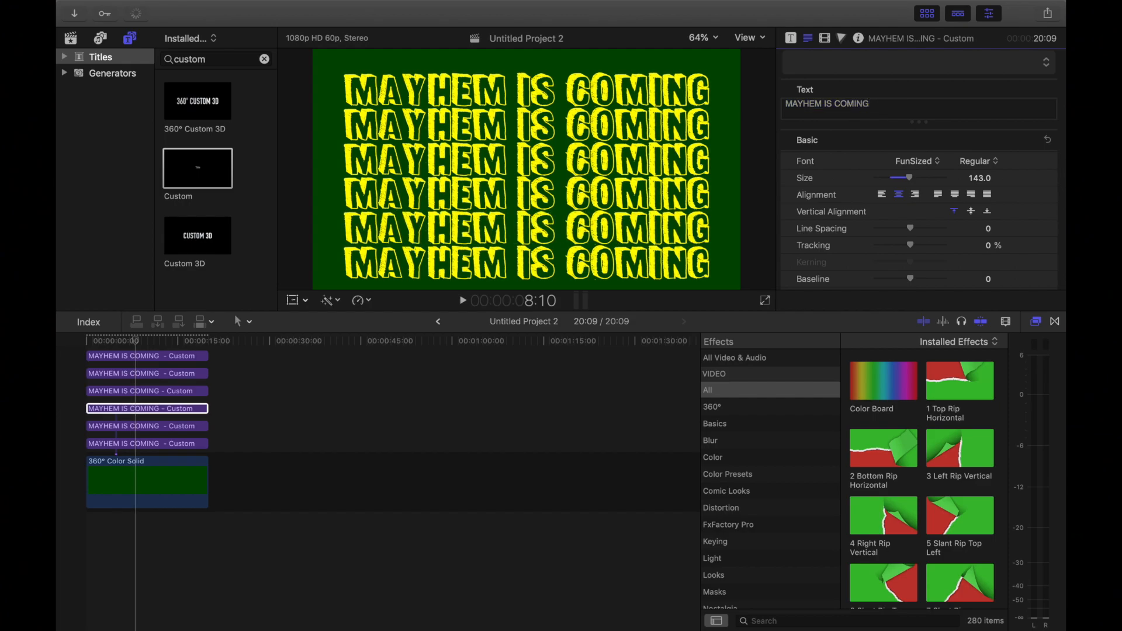
Step: Remove the trailing space after "MAYHEM IS COMING" in the two lowest title clips, retyping the final G
left_click(157, 430)
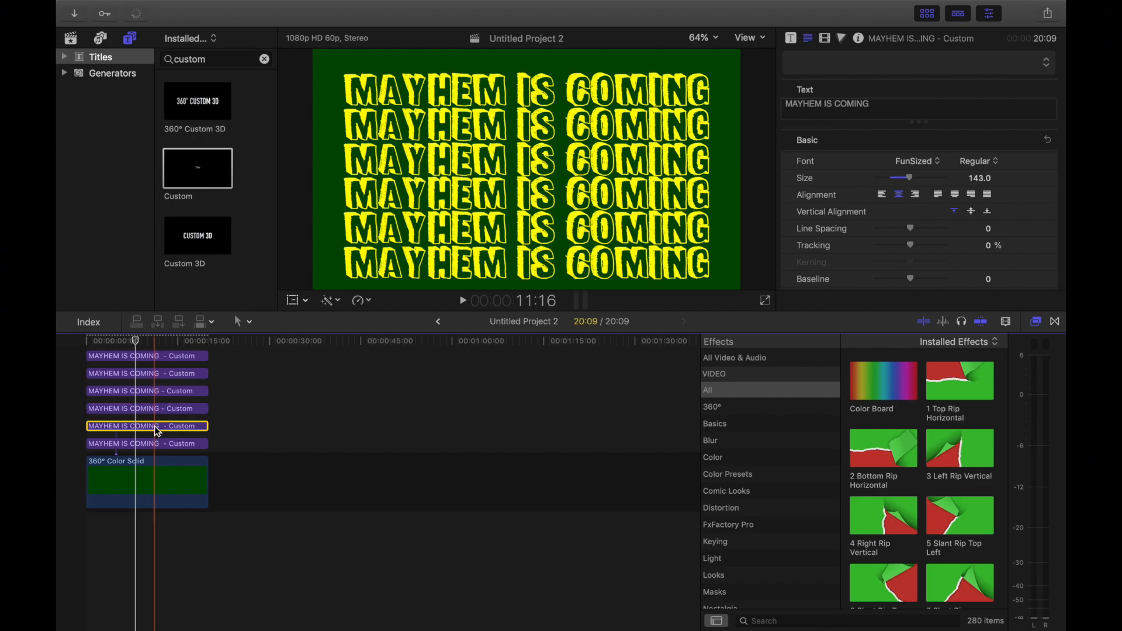
left_click(877, 105)
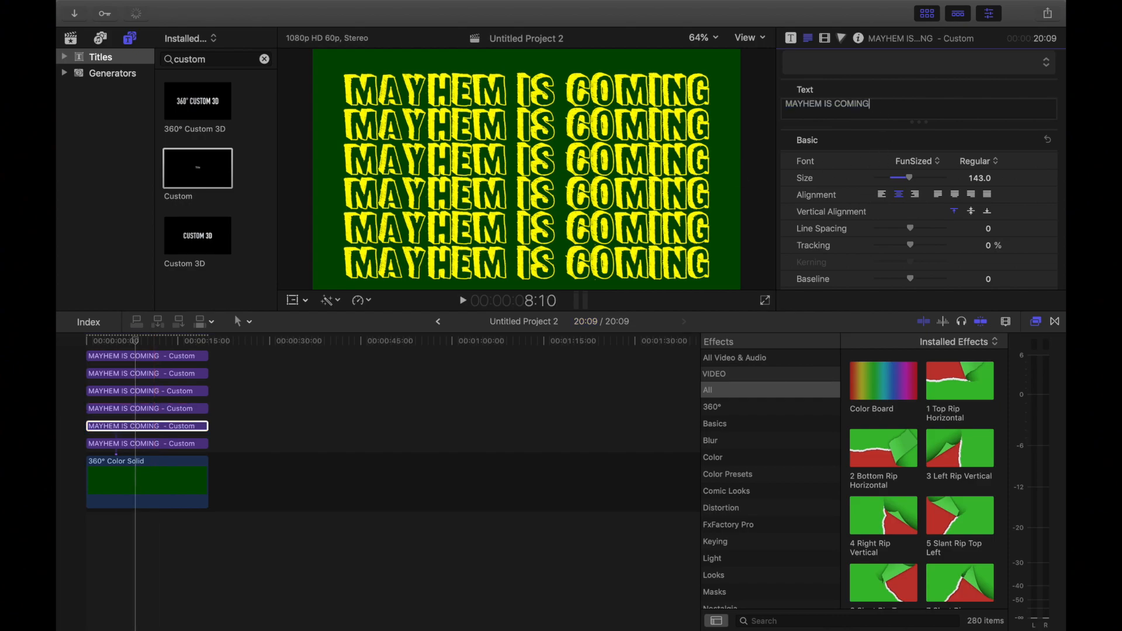
key("BackSpace")
key("BackSpace")
type("G")
left_click(137, 445)
triple_click(876, 106)
left_click(876, 106)
key("BackSpace")
type("G")
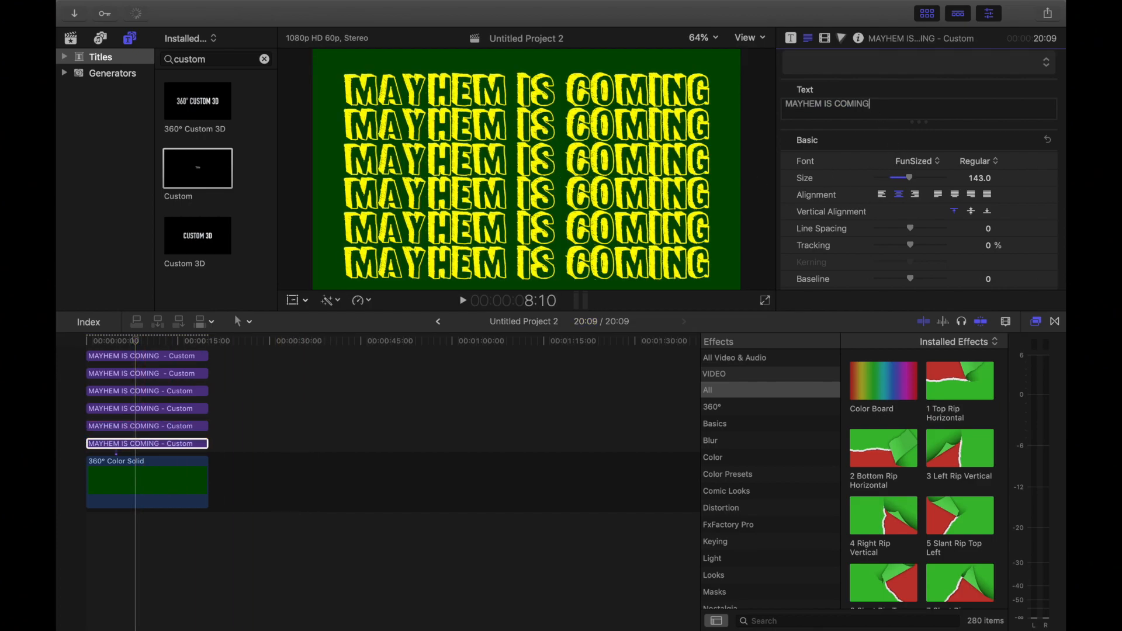
Step: Enable the outline on the lowest title clip and colour it the same yellow as its letters by sampling the preview
scroll(914, 193, "down", 10)
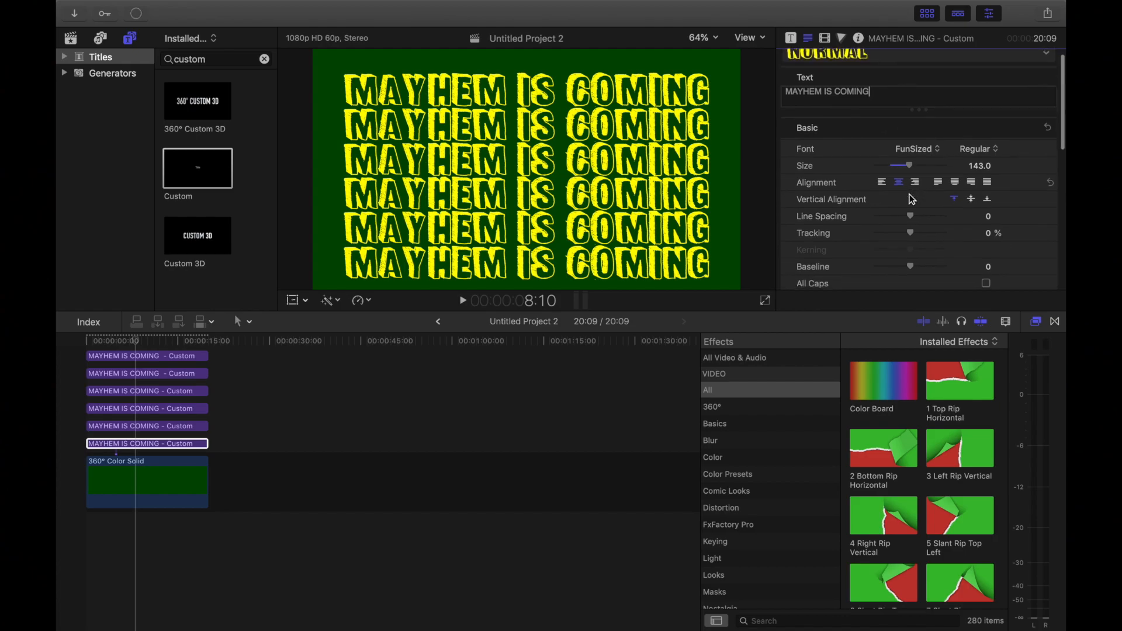
scroll(912, 200, "down", 2)
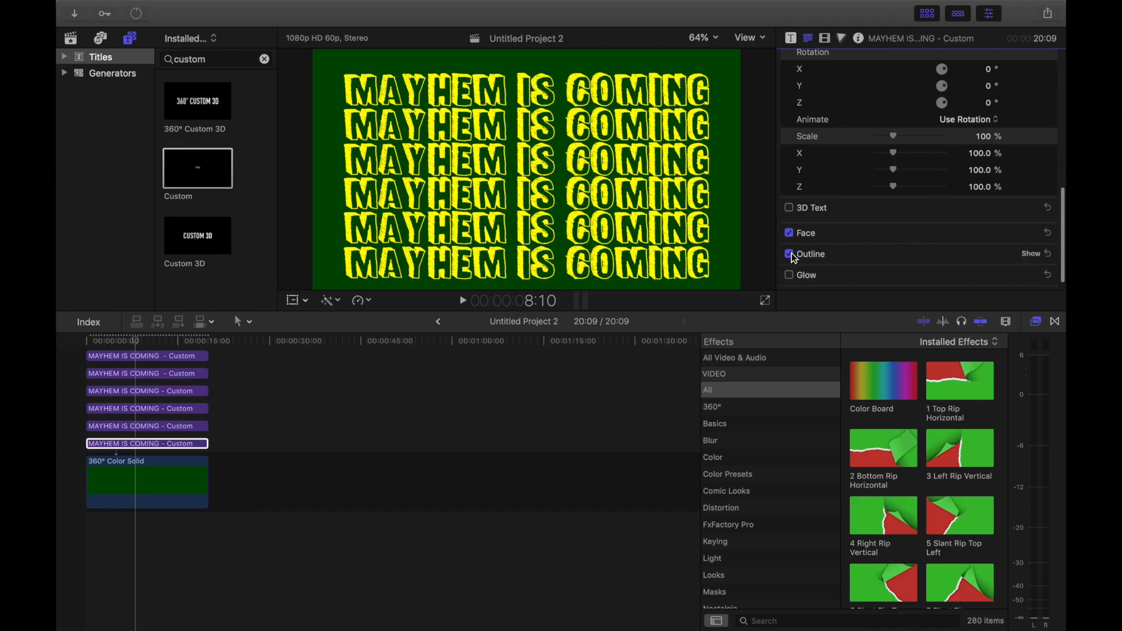
scroll(862, 252, "down", 1)
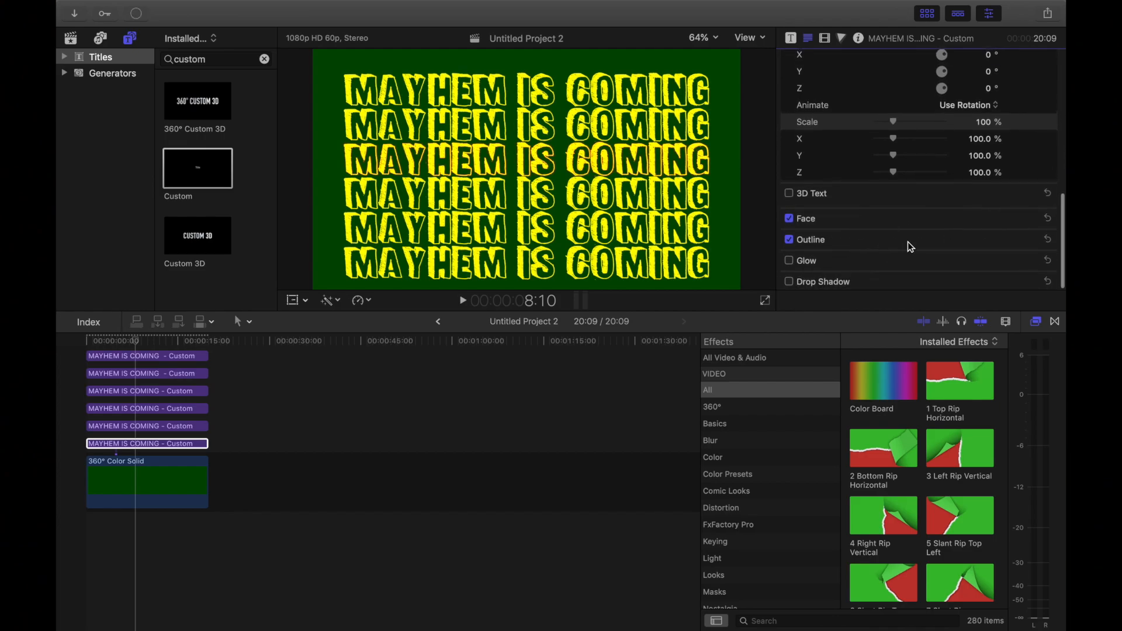
left_click(1037, 239)
scroll(953, 245, "down", 4)
left_click(972, 221)
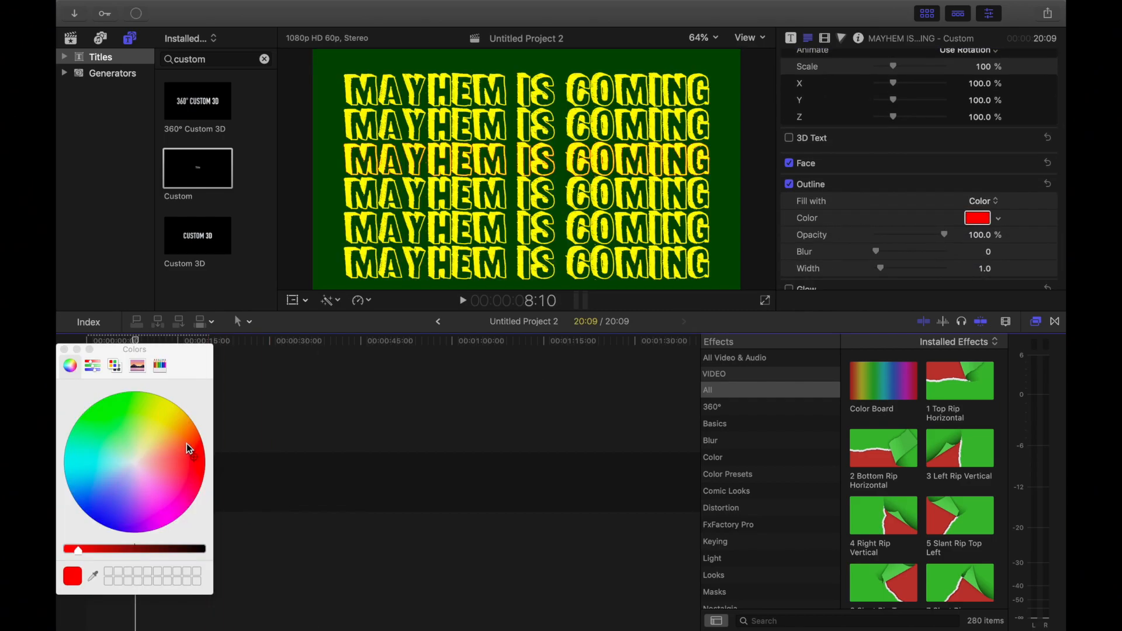
left_click(94, 578)
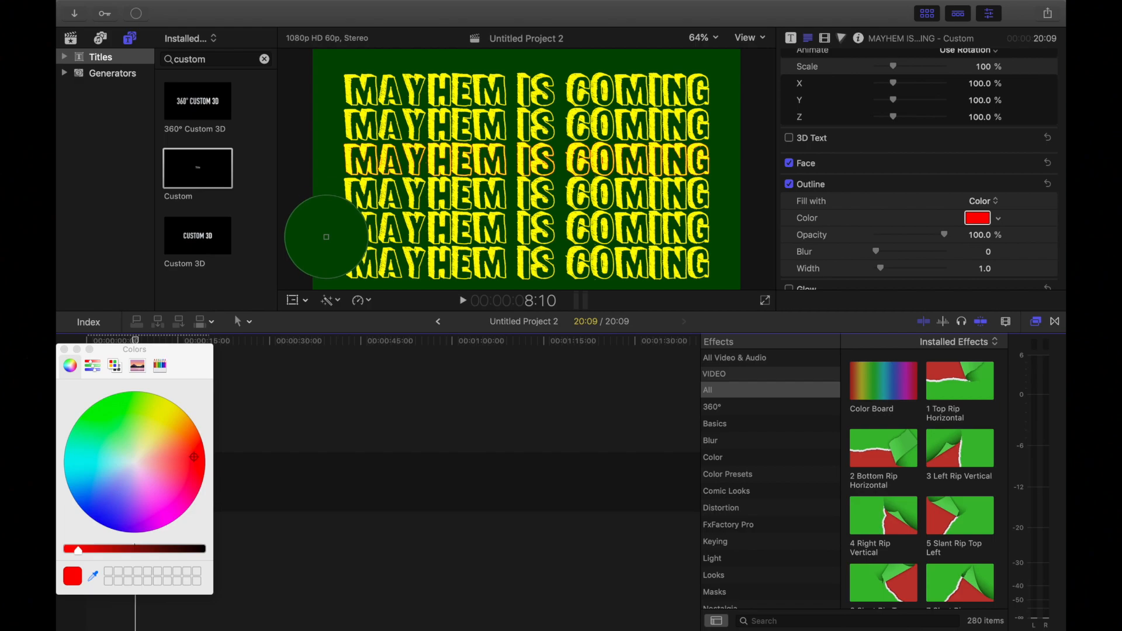
left_click(432, 188)
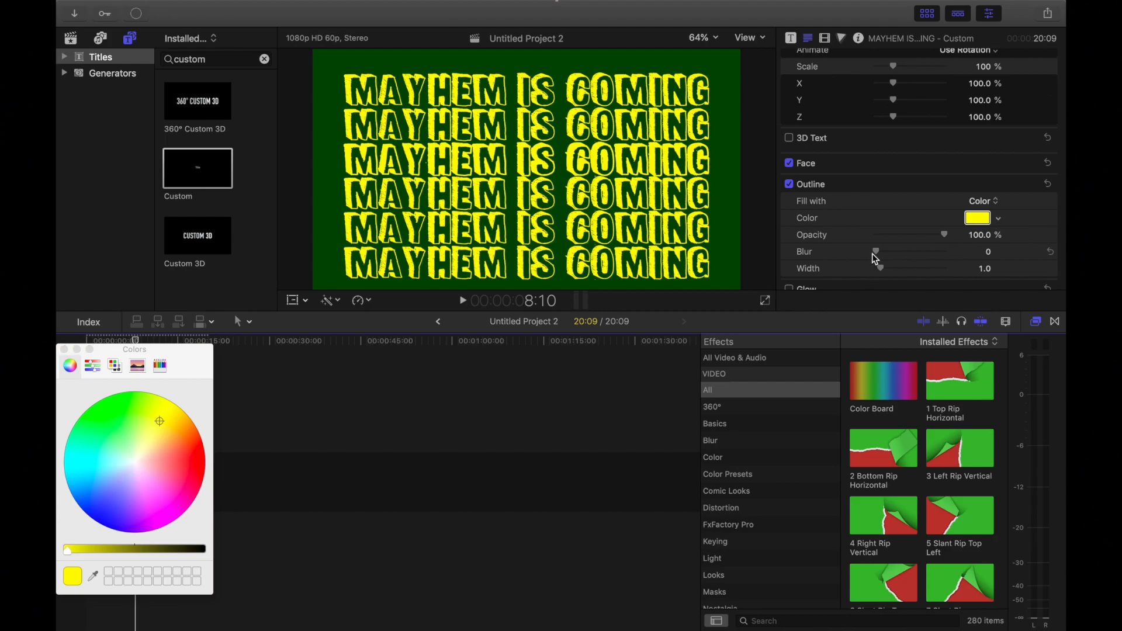
Step: Set the lowest title's outline blur to about 0.49 and its outline width to 7.0
left_click_drag(876, 253, 908, 250)
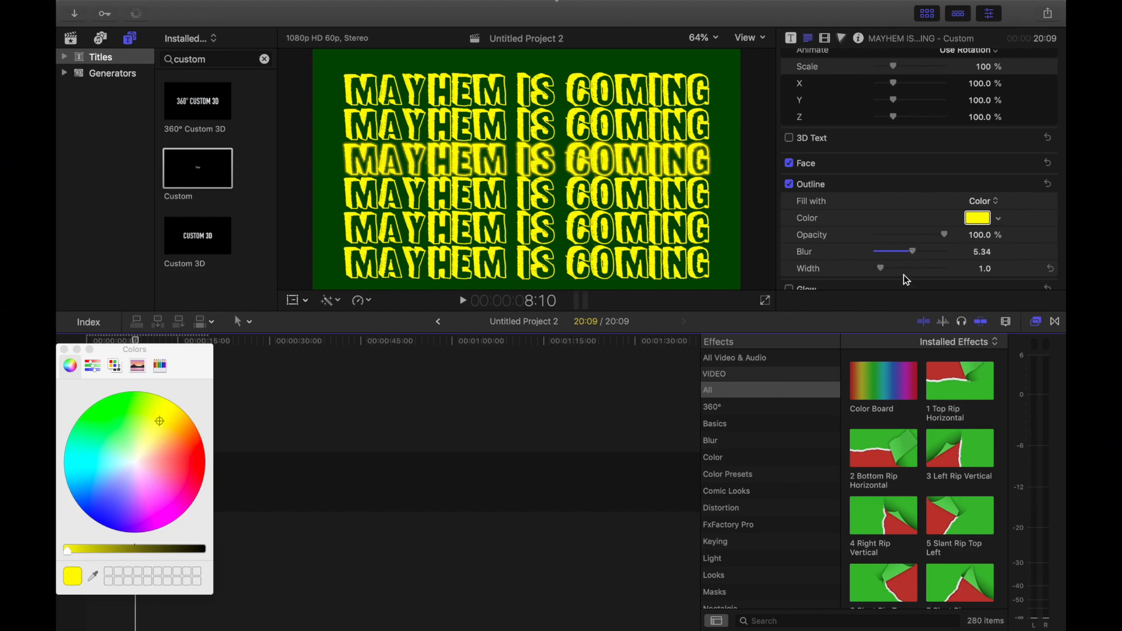
mouse_move(883, 270)
left_mouse_down()
mouse_move(932, 270)
mouse_move(907, 271)
mouse_move(909, 253)
mouse_move(882, 256)
left_mouse_up()
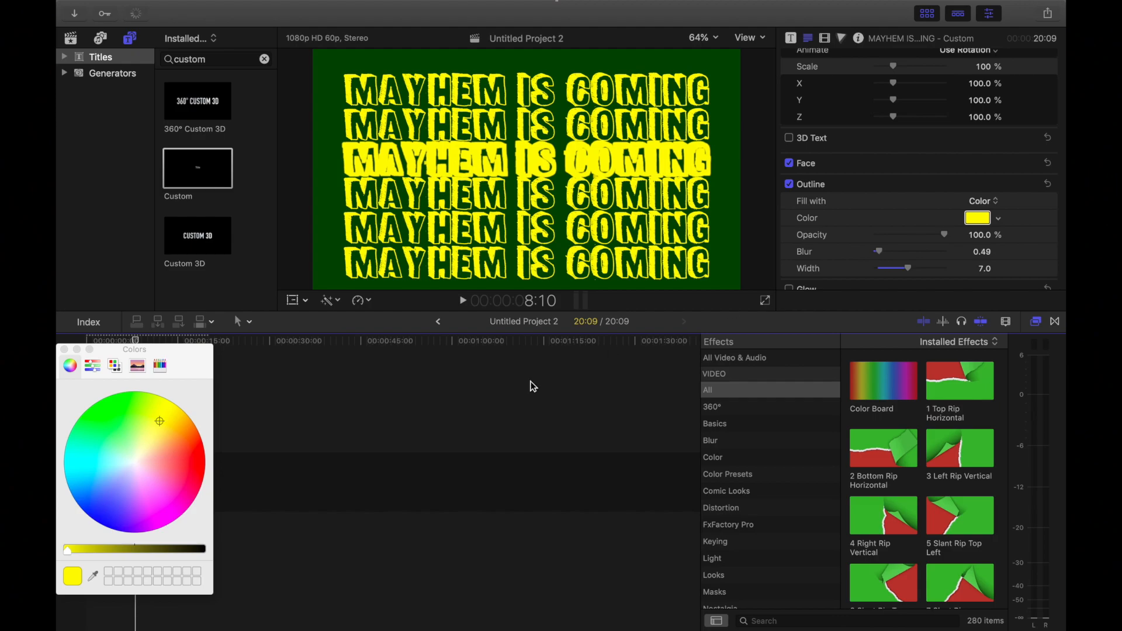
left_click(65, 350)
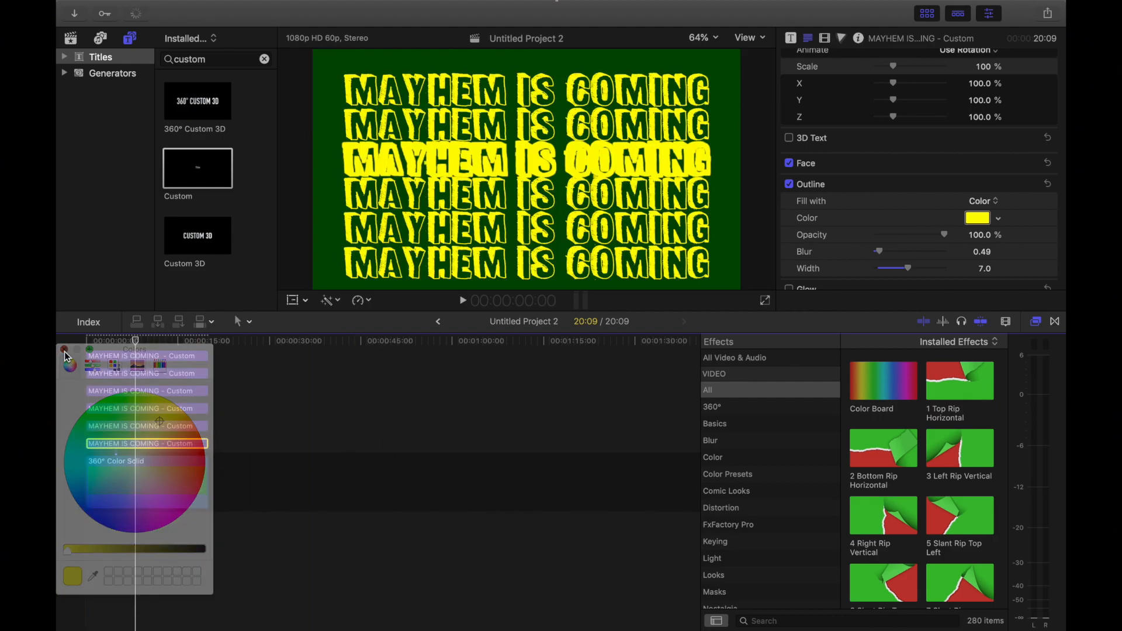
left_click(491, 202)
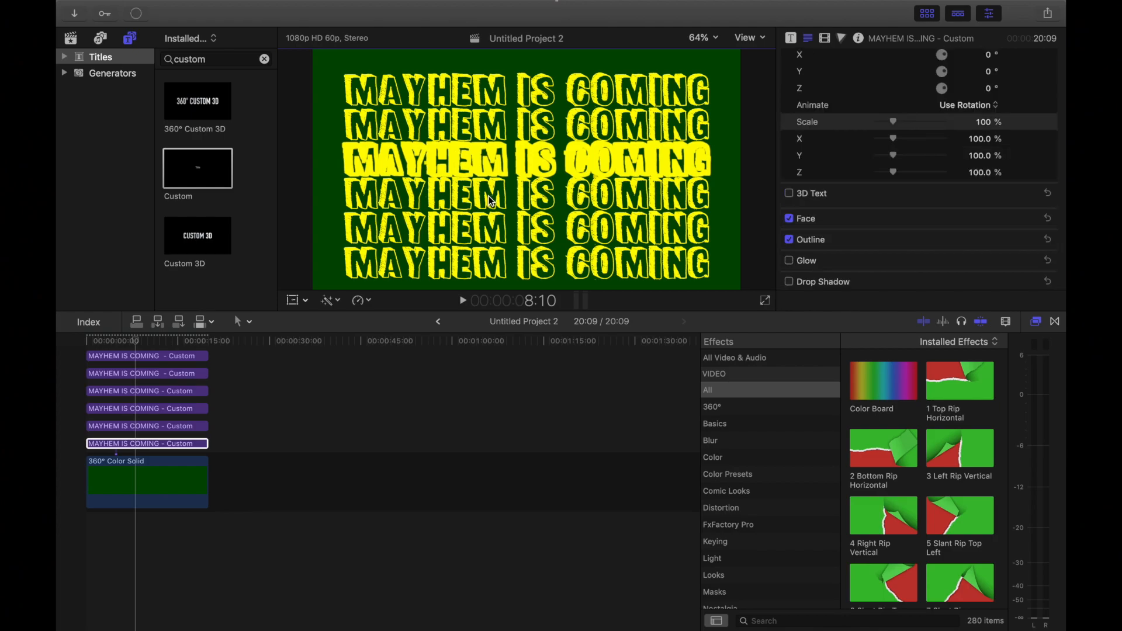
Step: Retype the final G of "MAYHEM IS COMING" in the fourth and second title clips from the top
left_click(141, 408)
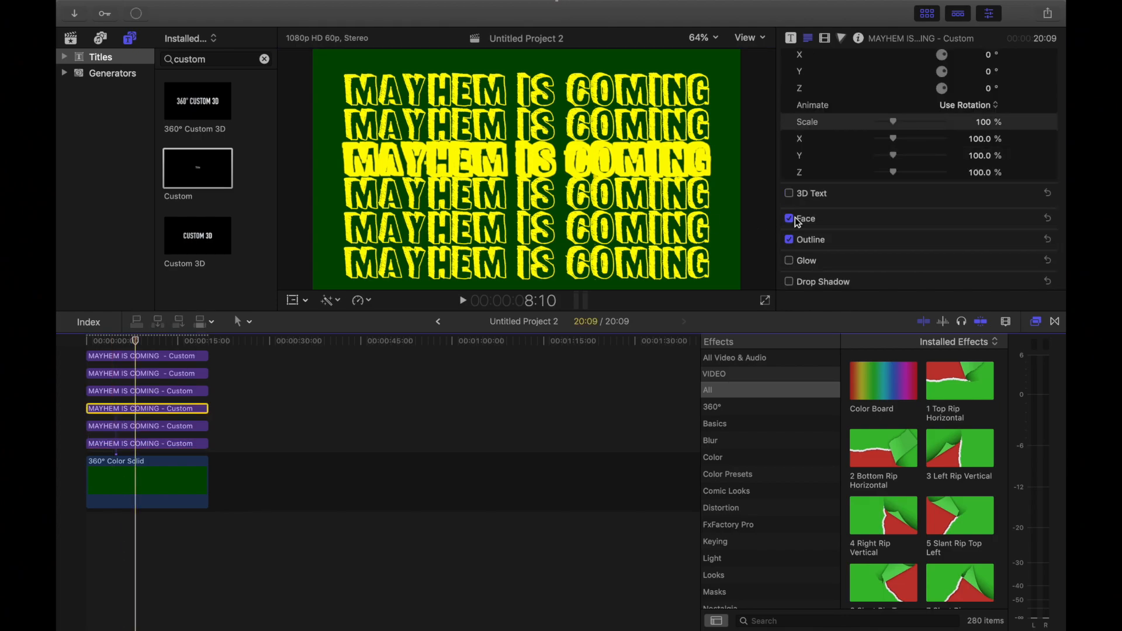
scroll(798, 222, "up", 10)
left_click(882, 105)
key("BackSpace")
type("G")
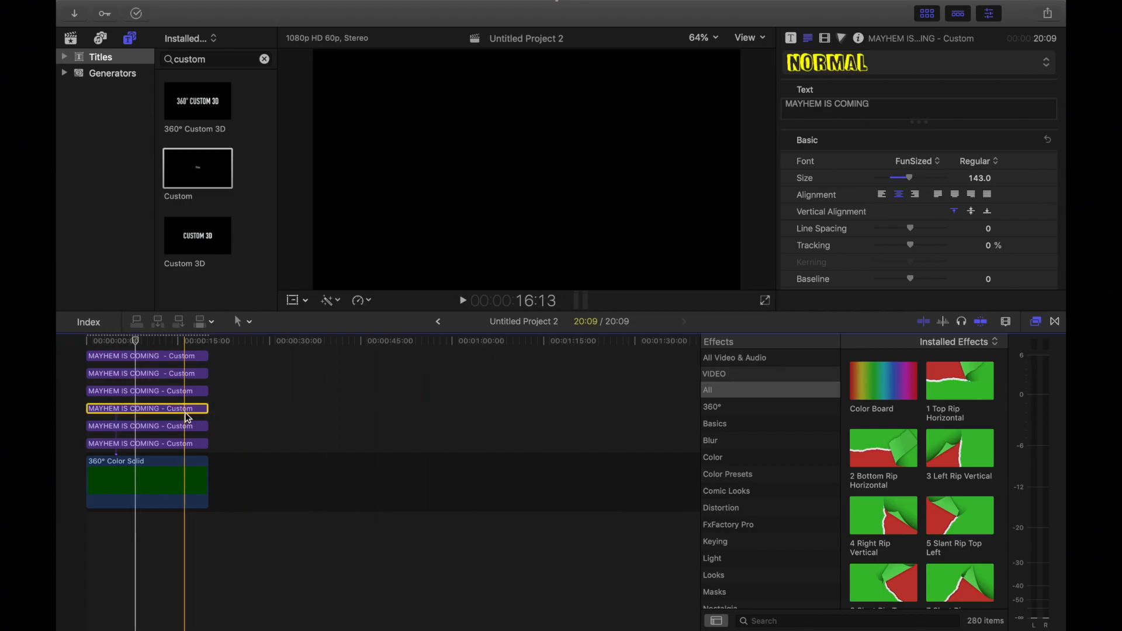
left_click(174, 390)
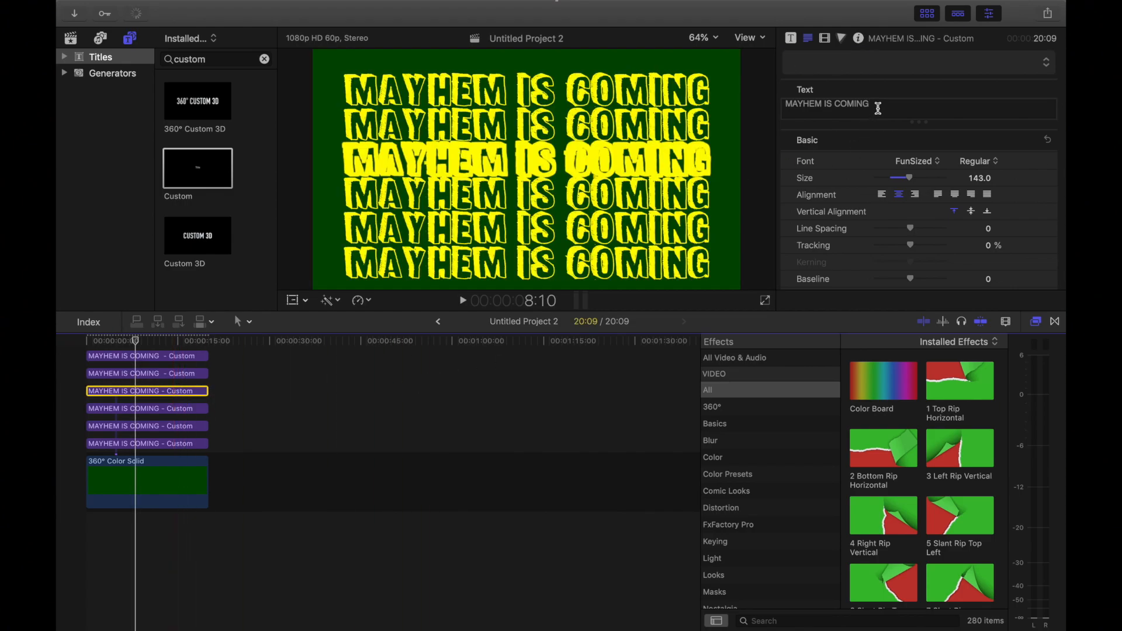
left_click(154, 377)
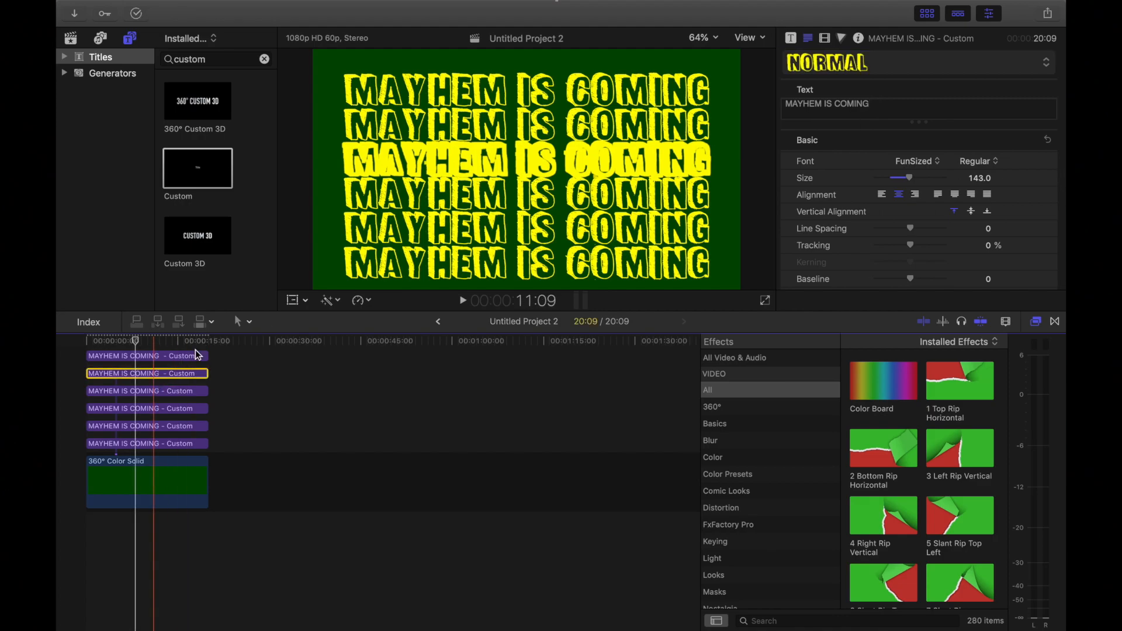
left_click(877, 102)
left_click(878, 103)
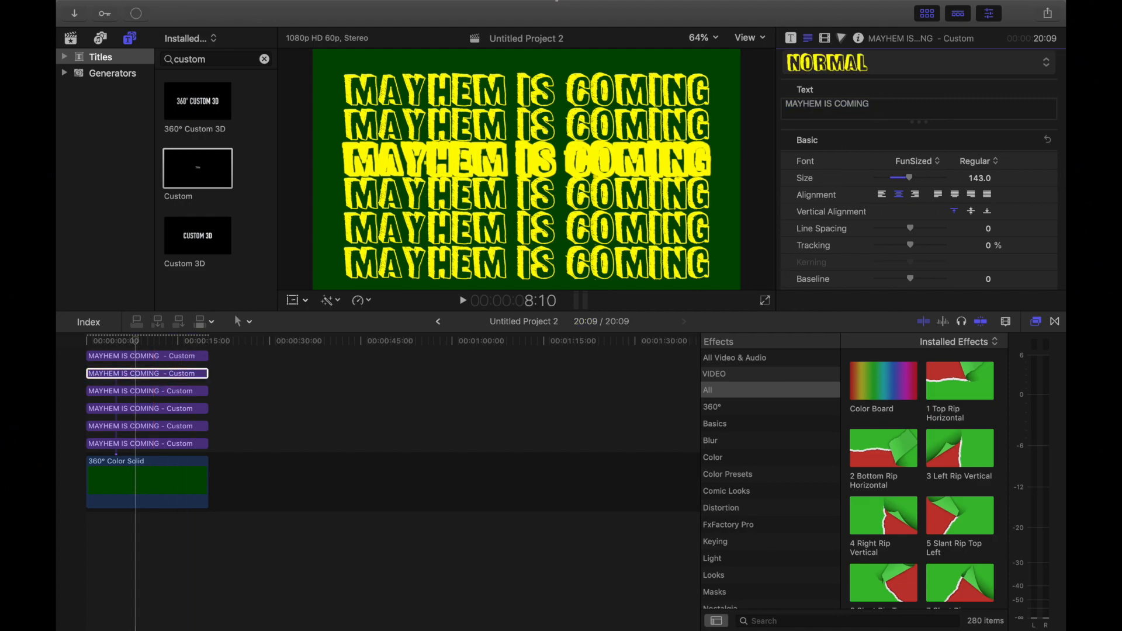
key("BackSpace")
type("G")
Step: Enable the outline on the second title clip from the top and match its colour to the yellow letters in the preview
scroll(879, 208, "down", 10)
scroll(879, 208, "down", 3)
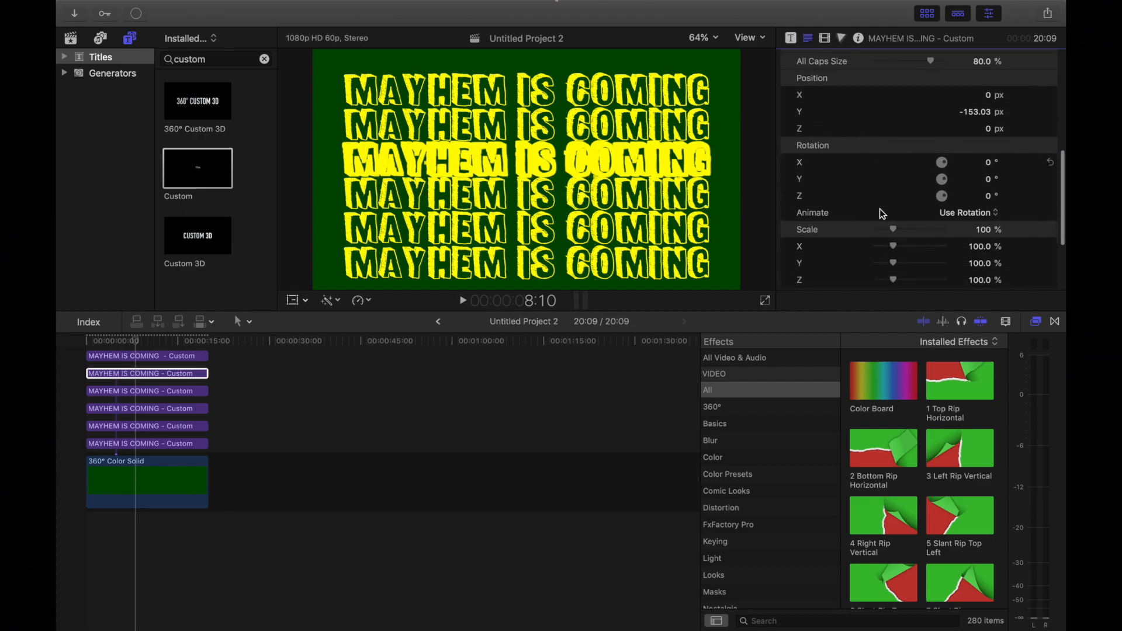
left_click(181, 374)
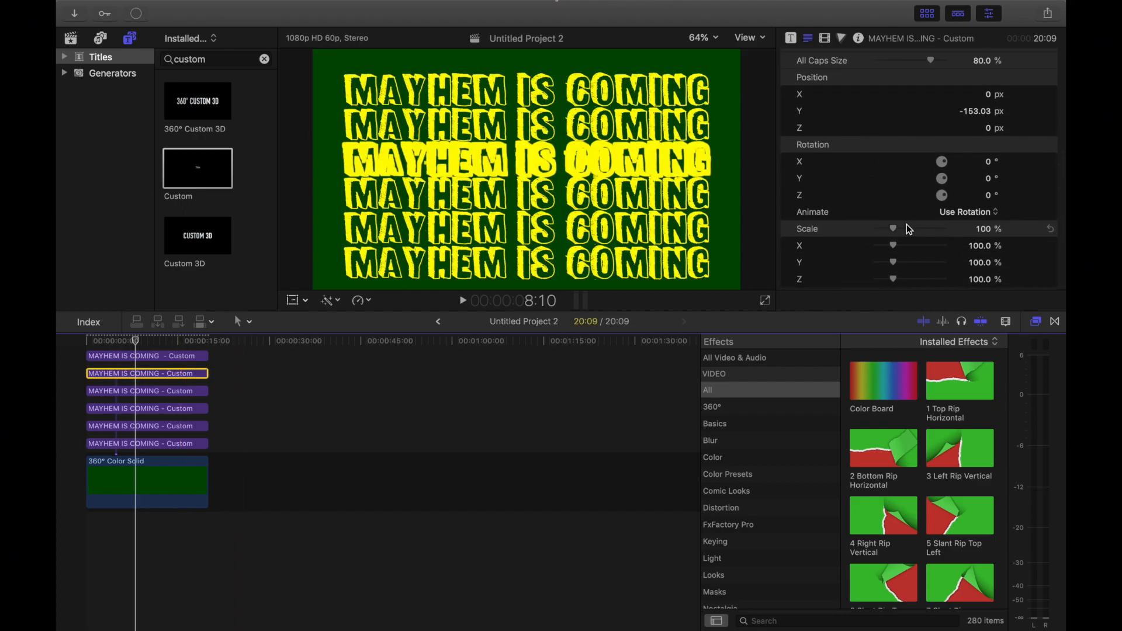
scroll(906, 225, "down", 4)
left_click(789, 241)
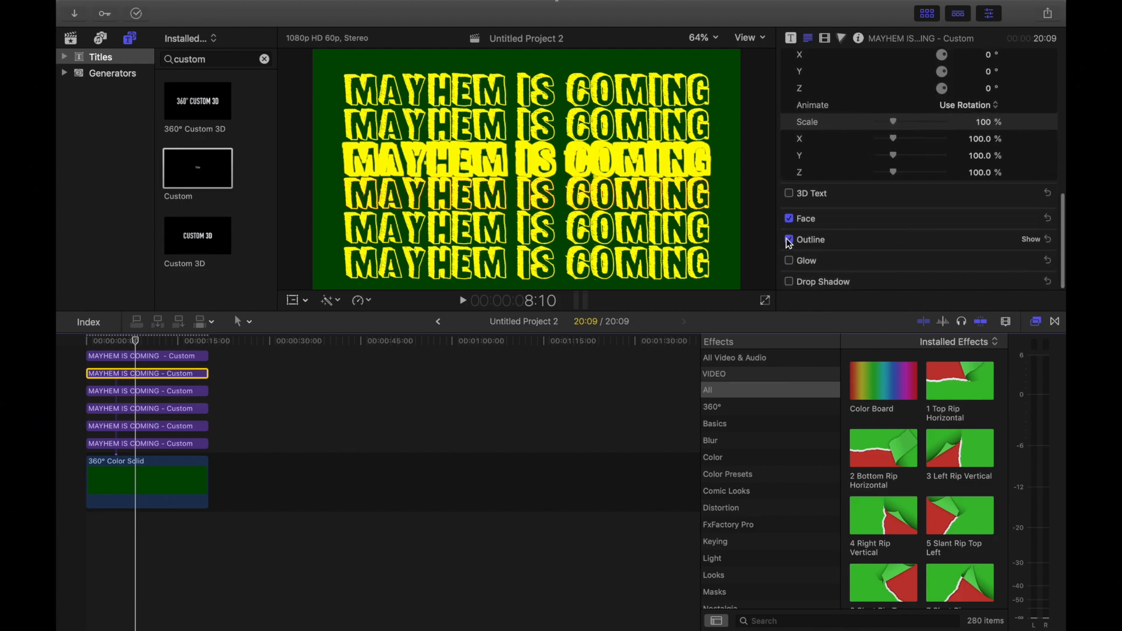
left_click(1031, 239)
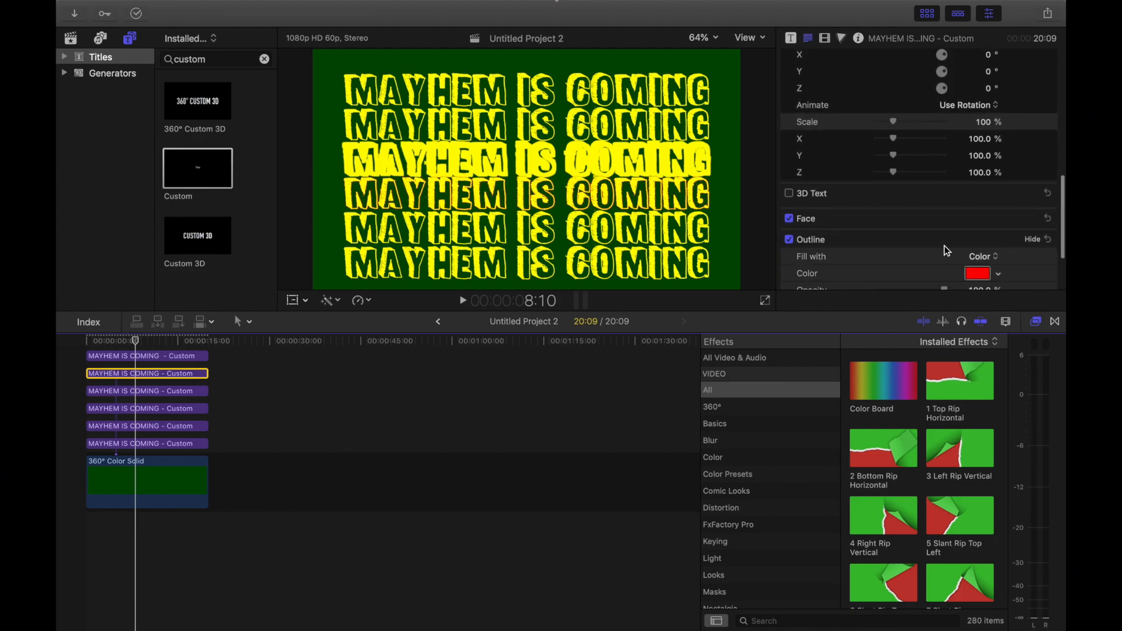
scroll(947, 251, "down", 3)
left_click(977, 189)
left_click(93, 576)
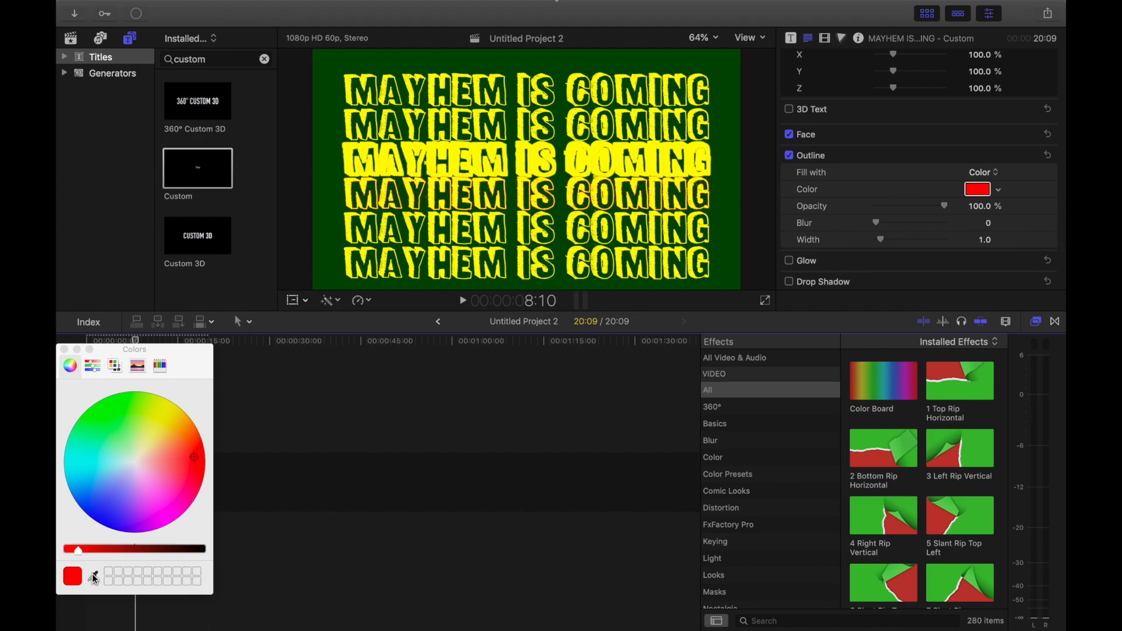
left_click(364, 182)
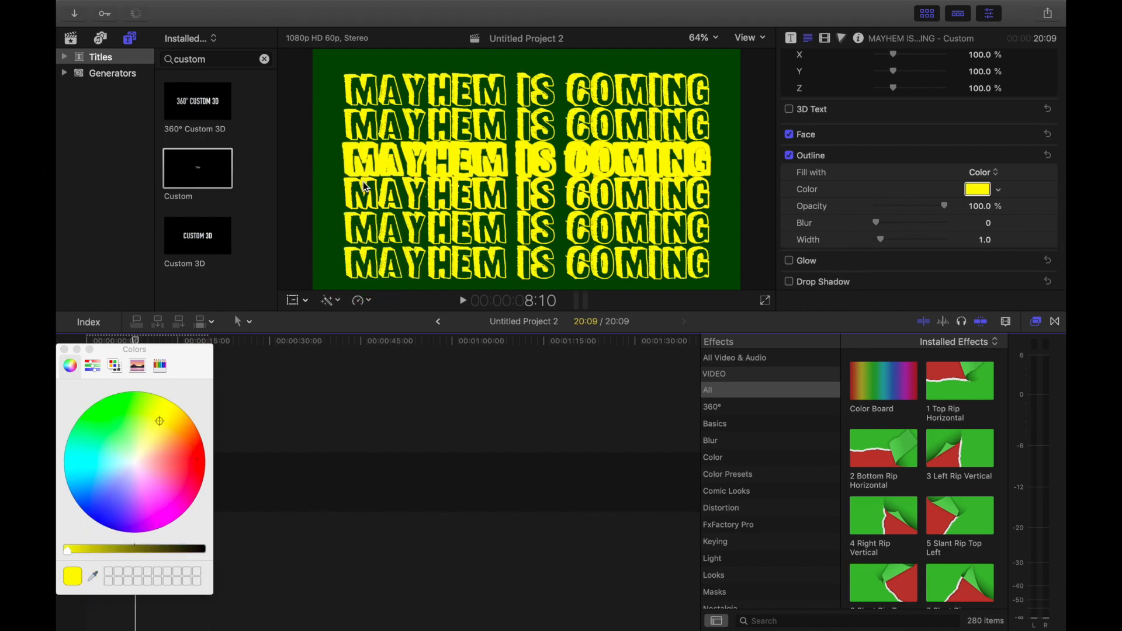
Step: Set the outline blur to about 0.93 and the outline width to 7.0 for the second title from the top
left_click_drag(877, 224, 913, 223)
left_click_drag(882, 240, 929, 246)
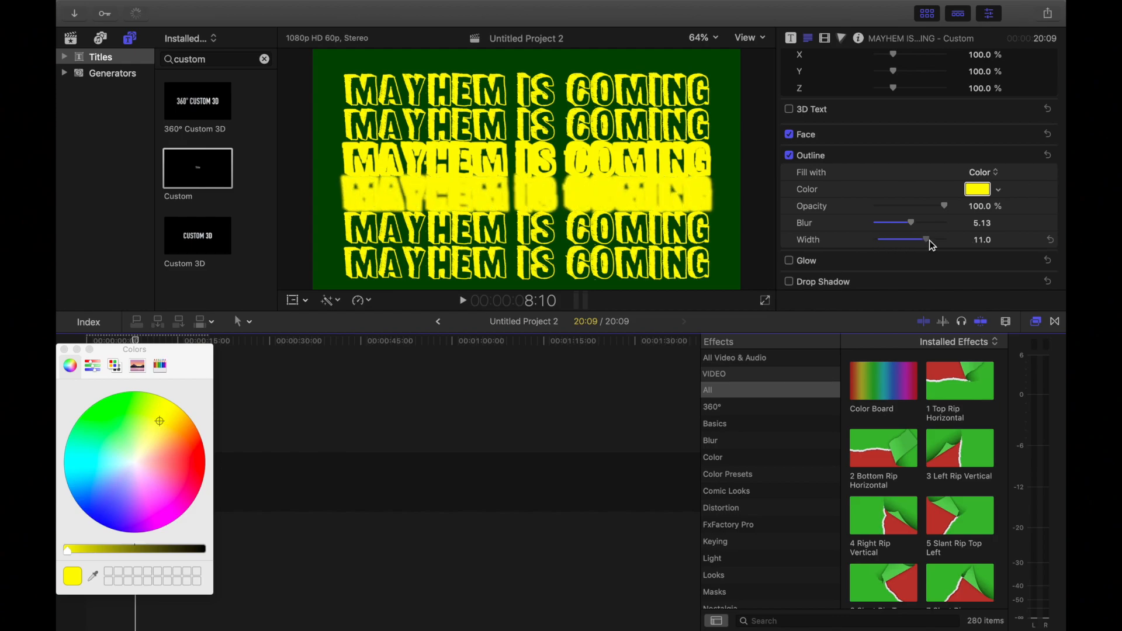
left_click_drag(904, 227, 890, 227)
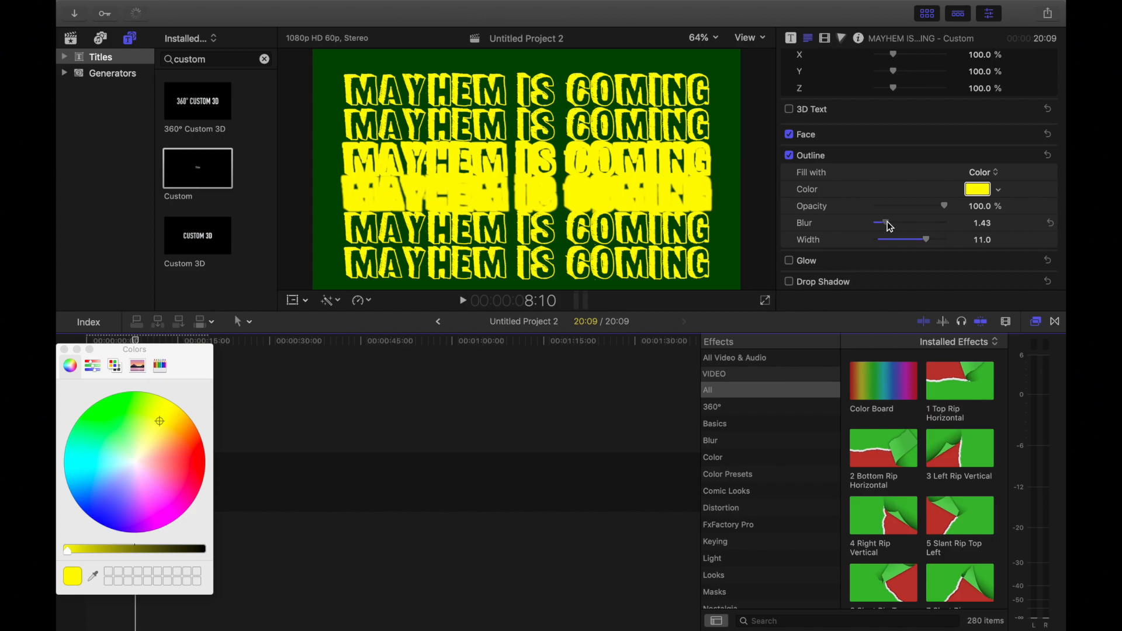
left_click_drag(926, 239, 910, 244)
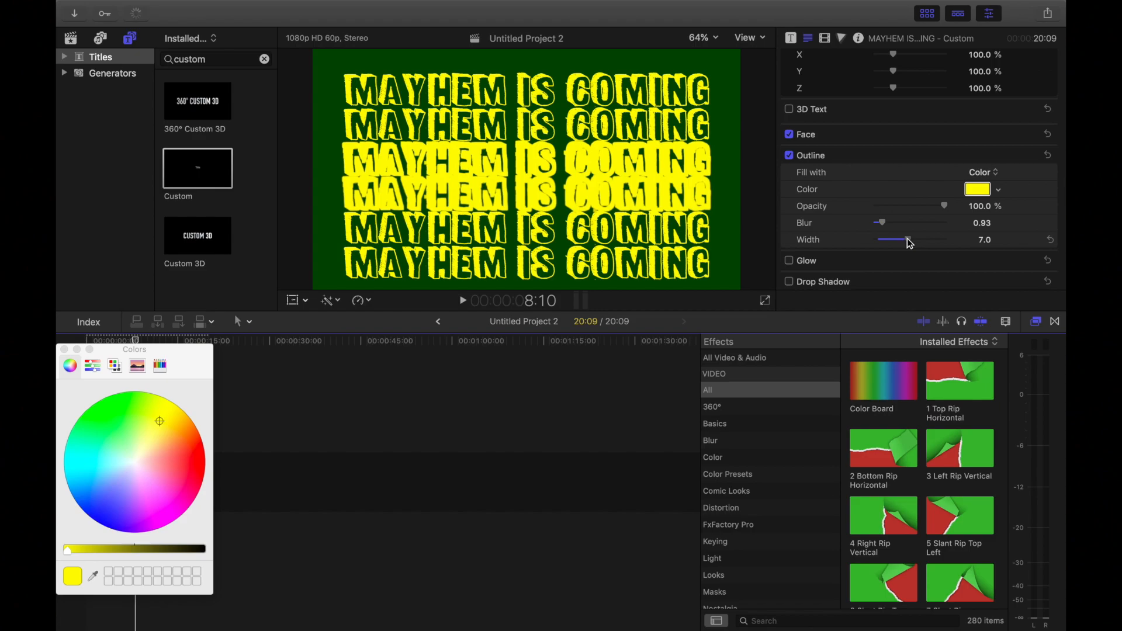
left_click(65, 350)
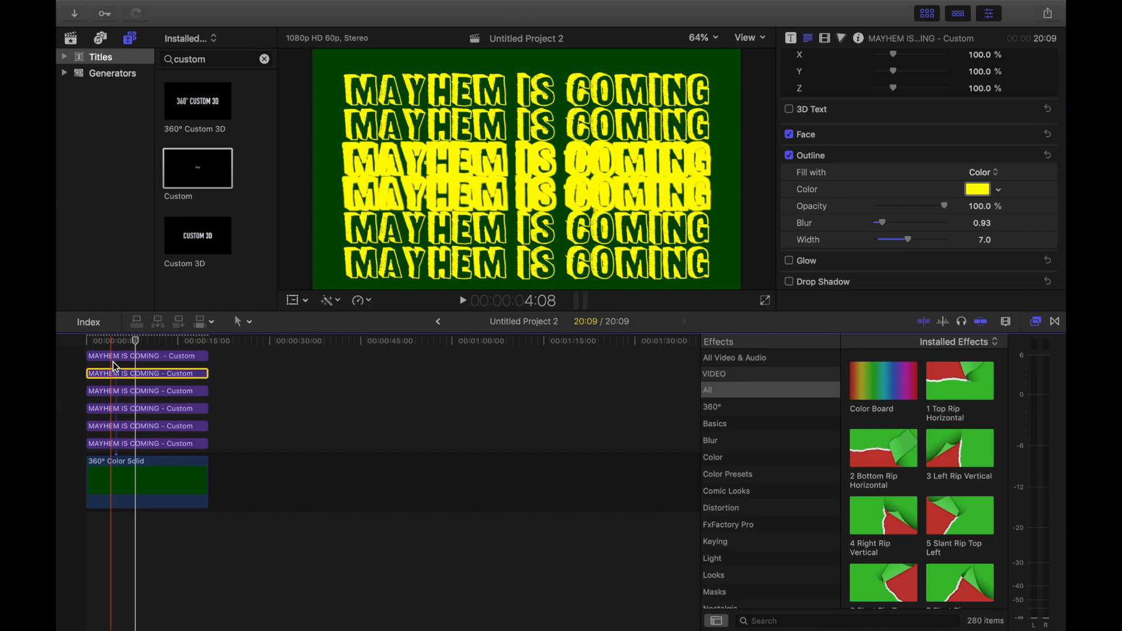
Step: Combine all six title clips into a new compound clip, keeping the default name and event
scroll(113, 362, "up", 1)
left_click_drag(108, 351, 144, 459)
right_click(158, 405)
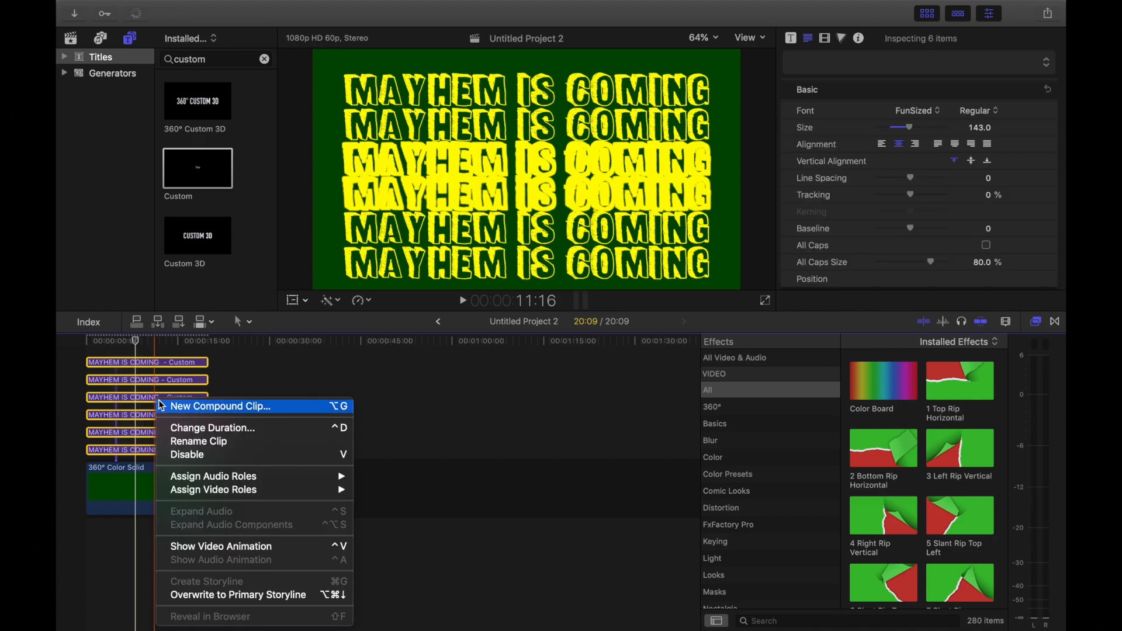
left_click(190, 412)
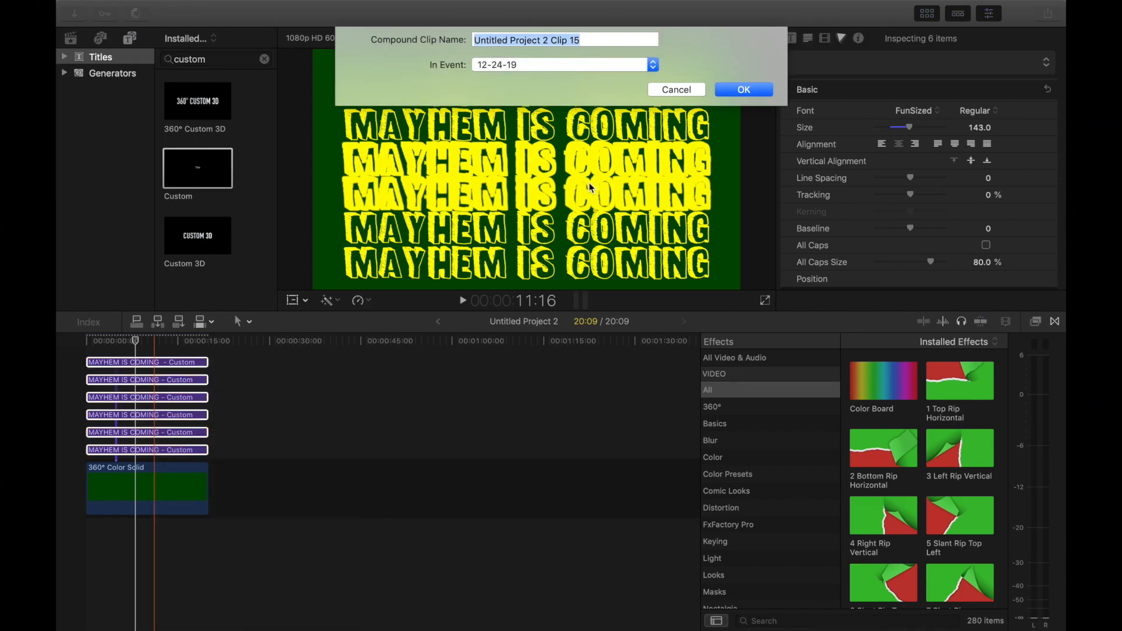
left_click(744, 90)
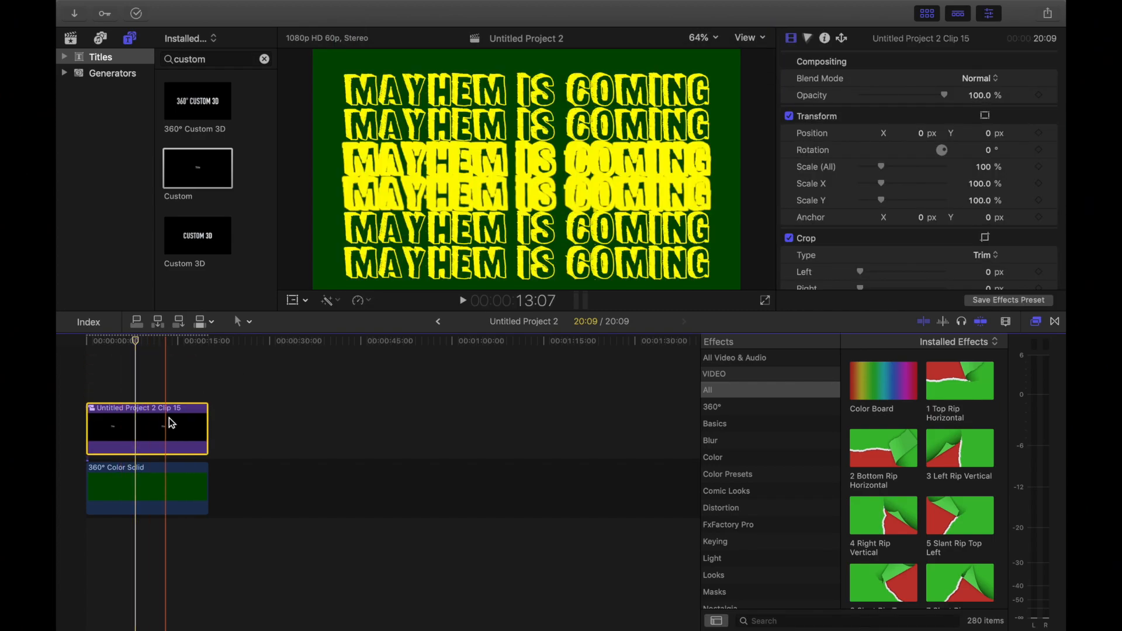
Step: Play the project from the beginning for about two seconds to check the stacked titles
left_click(87, 348)
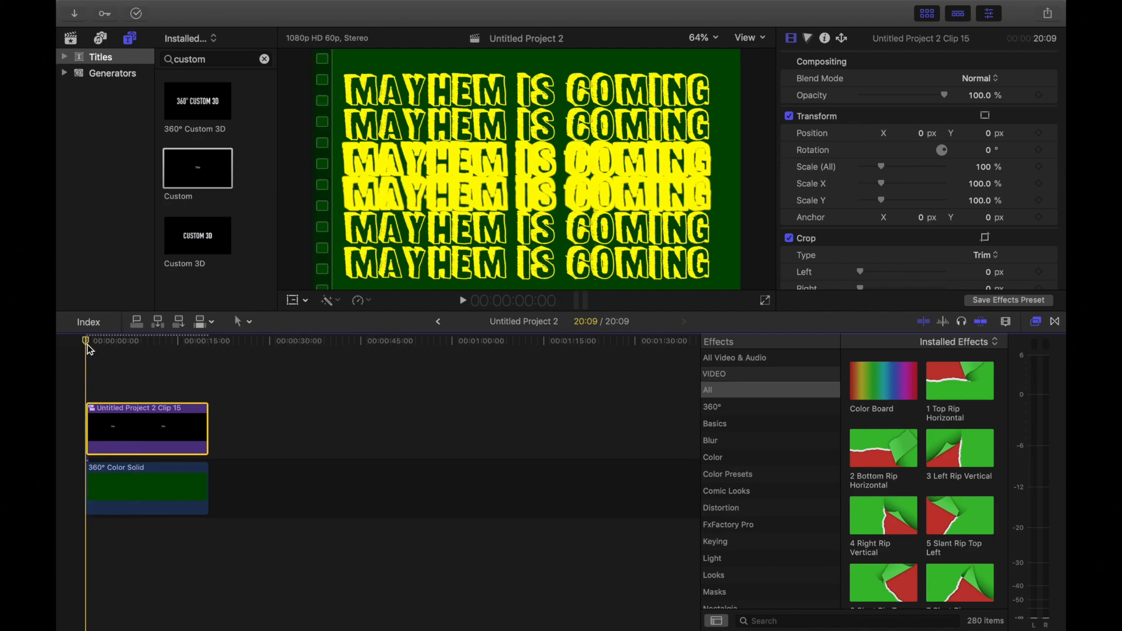
left_click(462, 301)
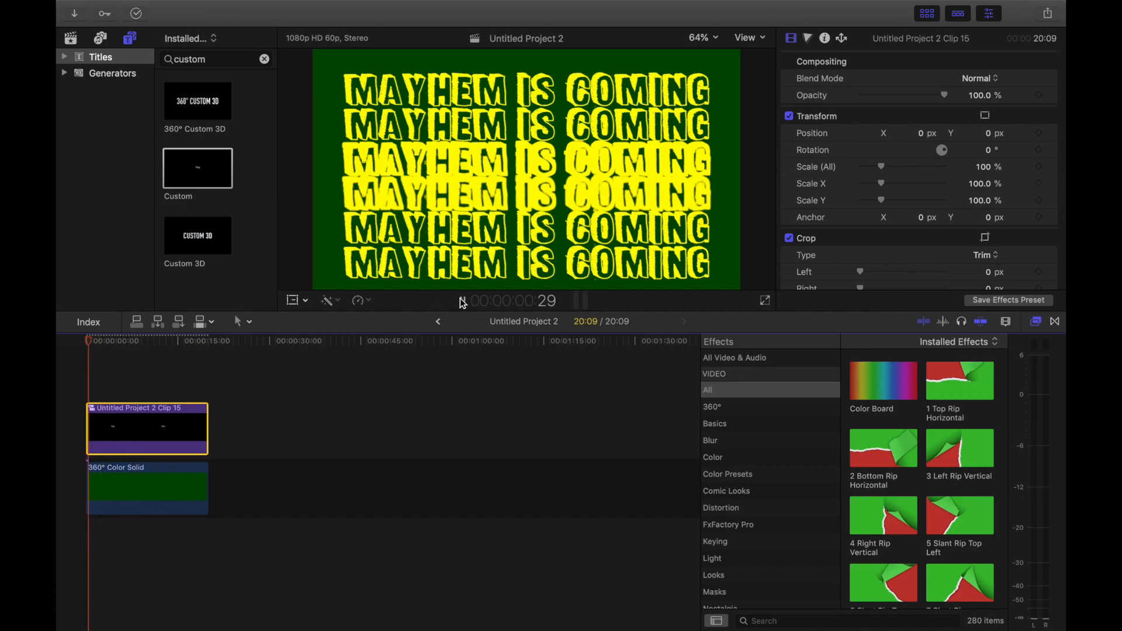
left_click(464, 301)
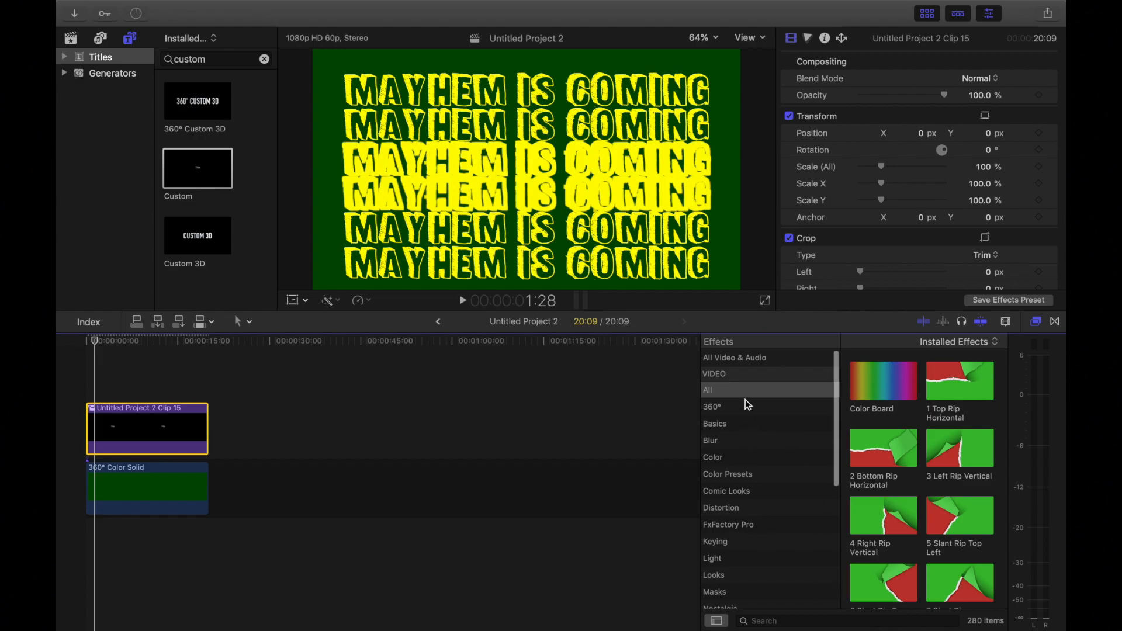
Step: Search the effects for "wave", apply the Wave effect to the compound title clip, and play the result
left_click(773, 619)
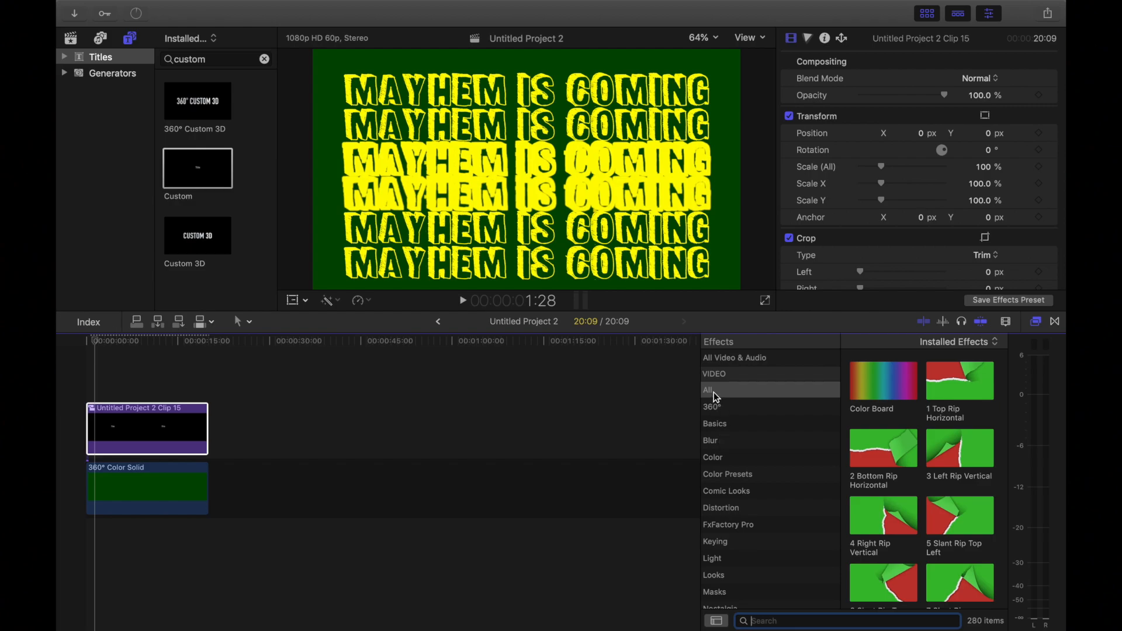
type("wave")
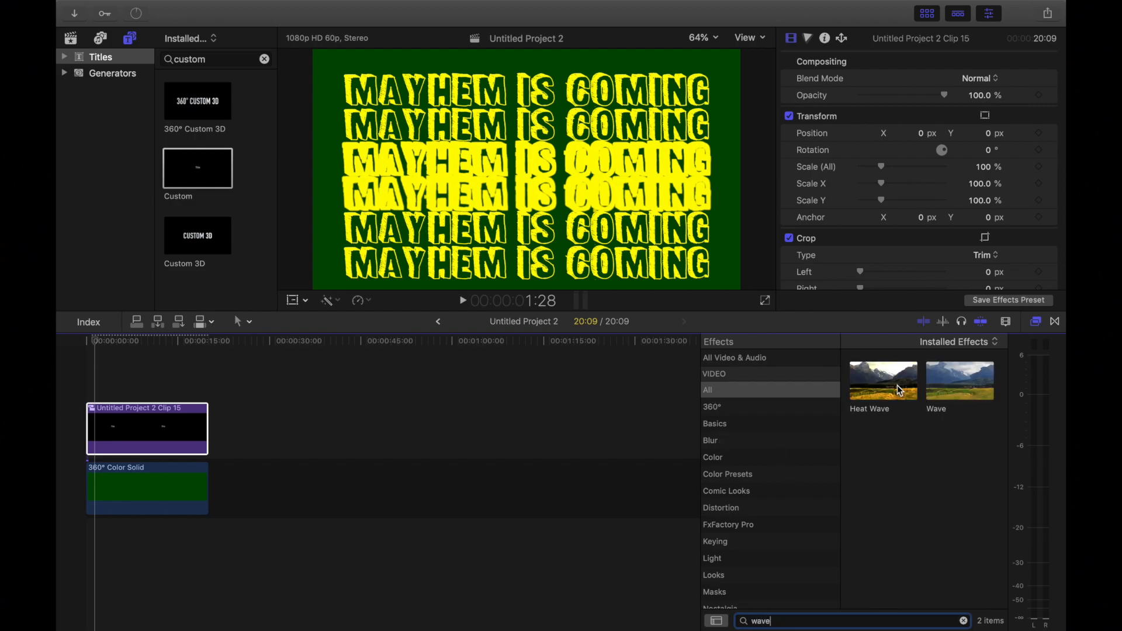
mouse_move(962, 395)
left_mouse_down()
mouse_move(936, 386)
mouse_move(146, 429)
left_mouse_up()
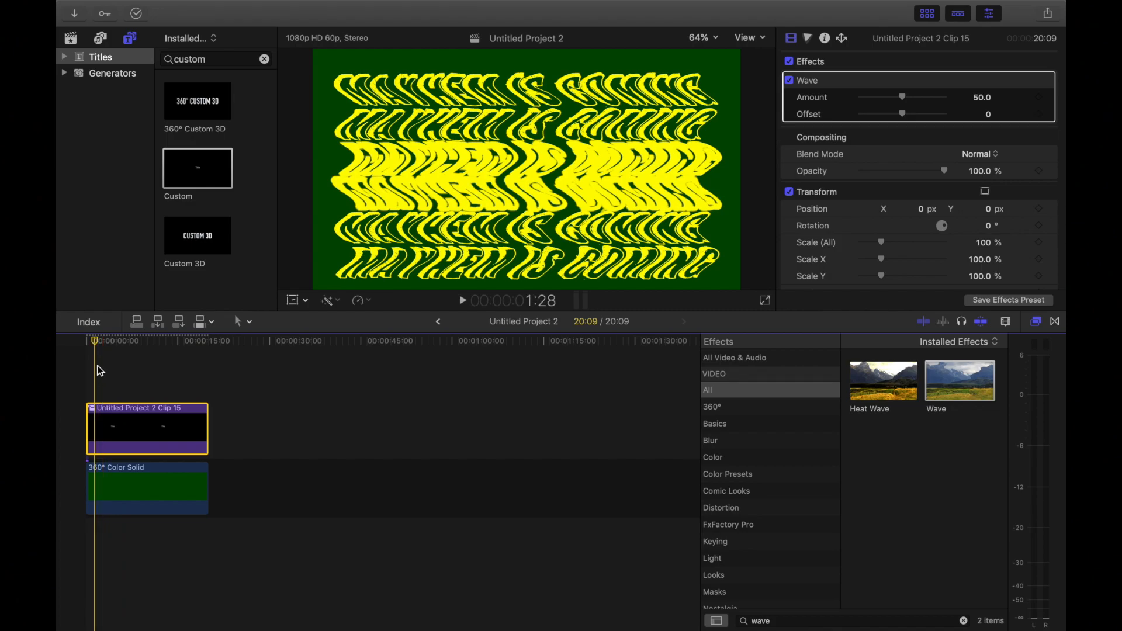
left_click(463, 300)
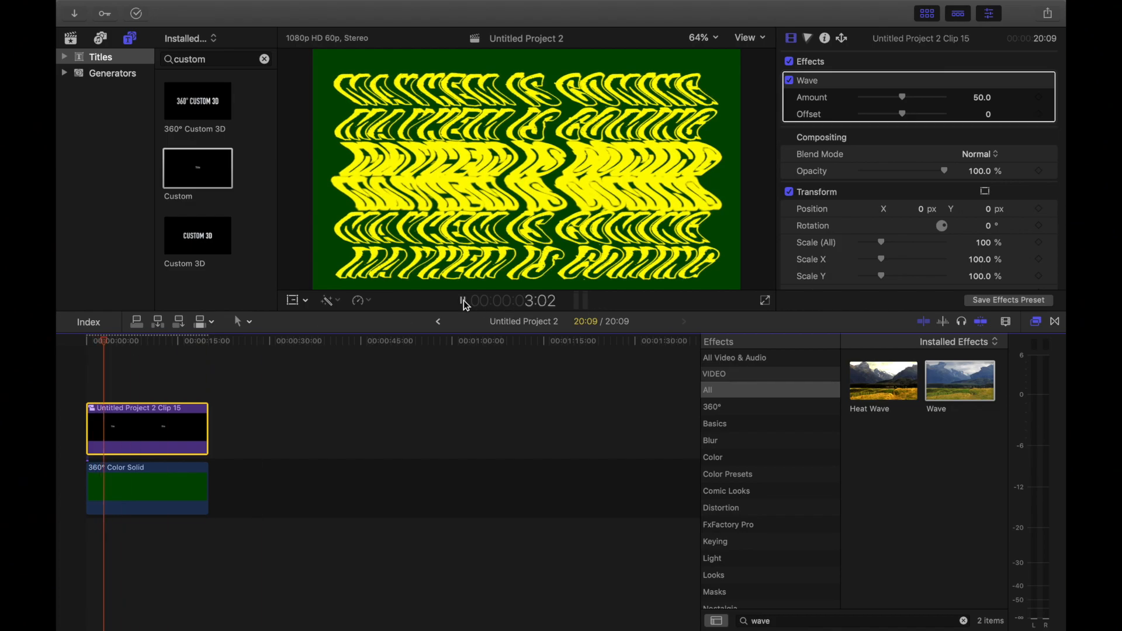
Step: Stop playback and add a keyframe for the Wave effect's Offset at 0, one frame after the start of the compound clip
left_click(464, 301)
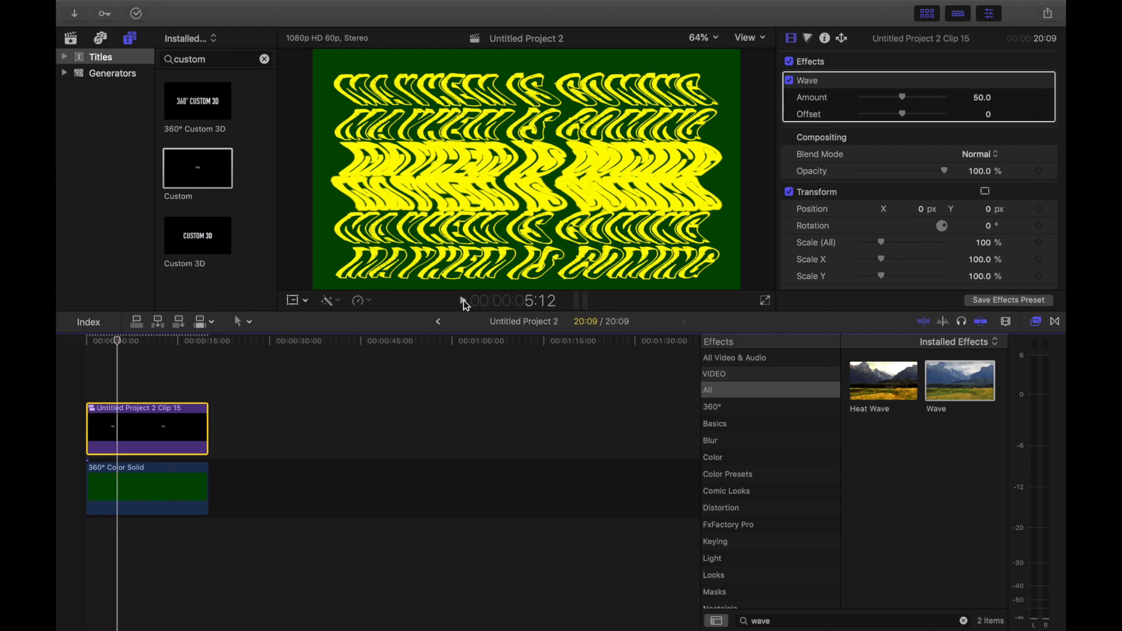
left_click(87, 344)
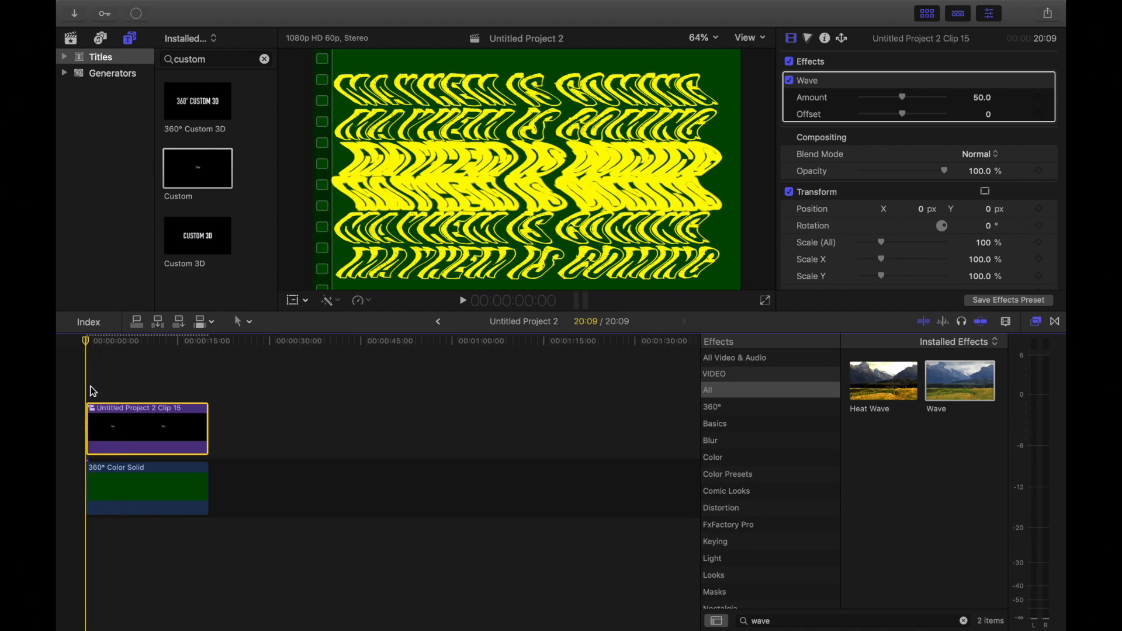
key("Right")
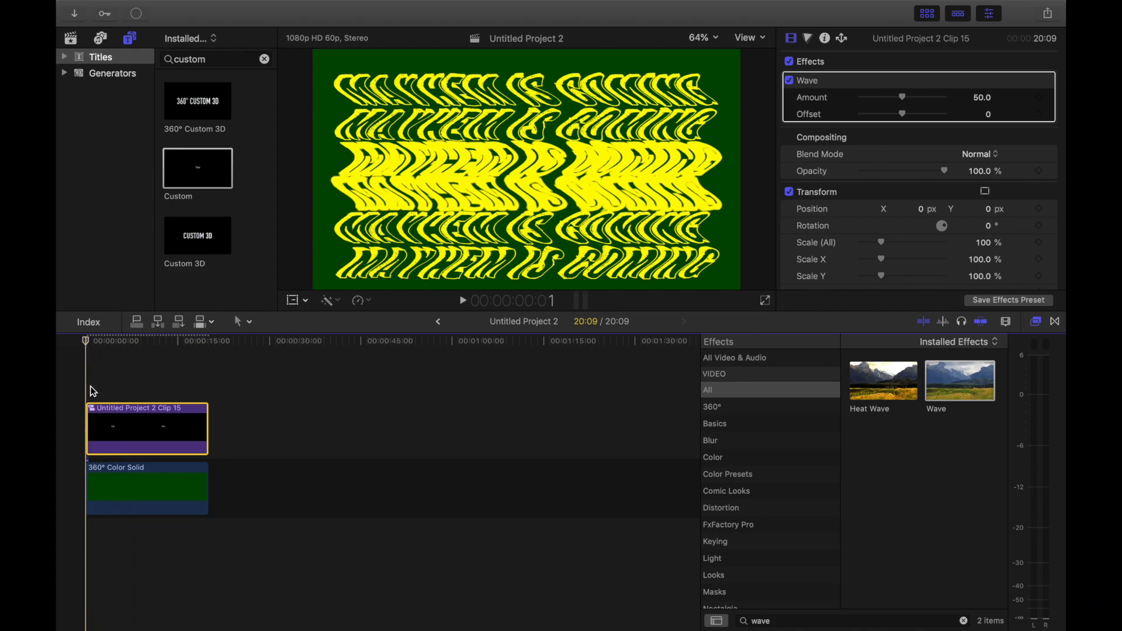
key("super+equal")
key("super+equal")
key("super+equal")
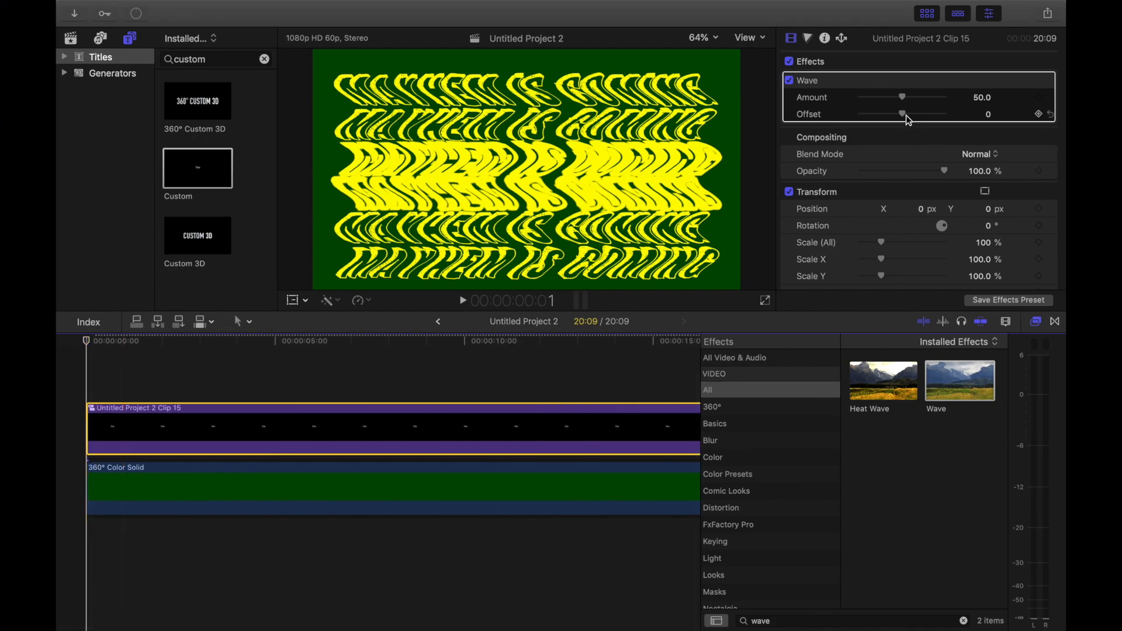
left_click(1040, 115)
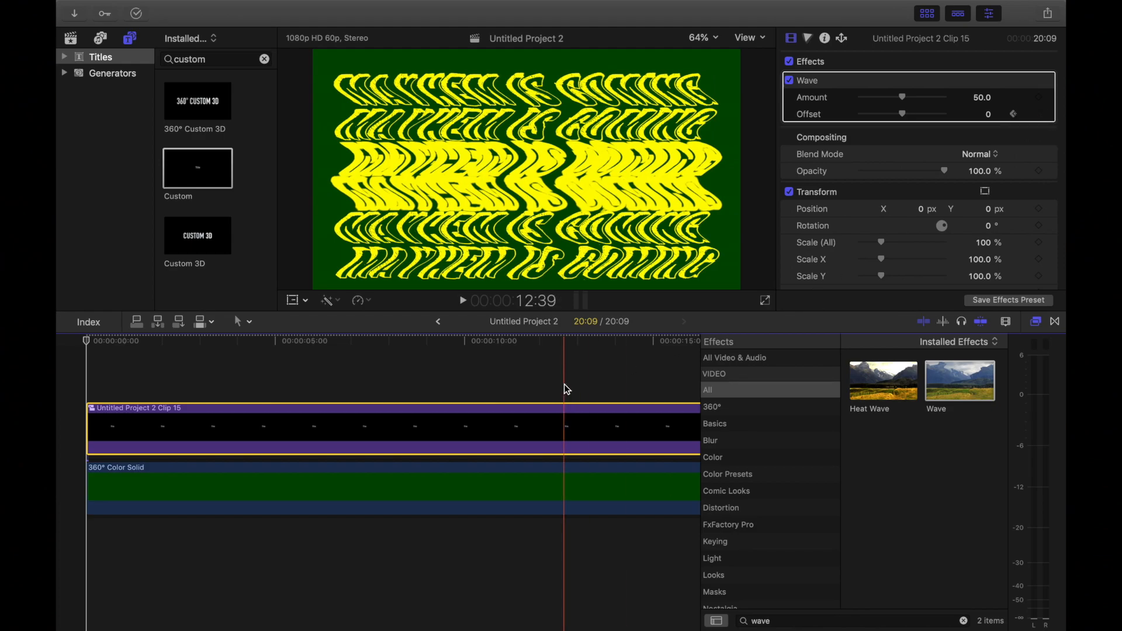
Step: Raise the Wave effect's Offset at the end of the compound clip, at 20:08, to animate the wave across its length
scroll(565, 388, "right", 5)
scroll(566, 388, "right", 3)
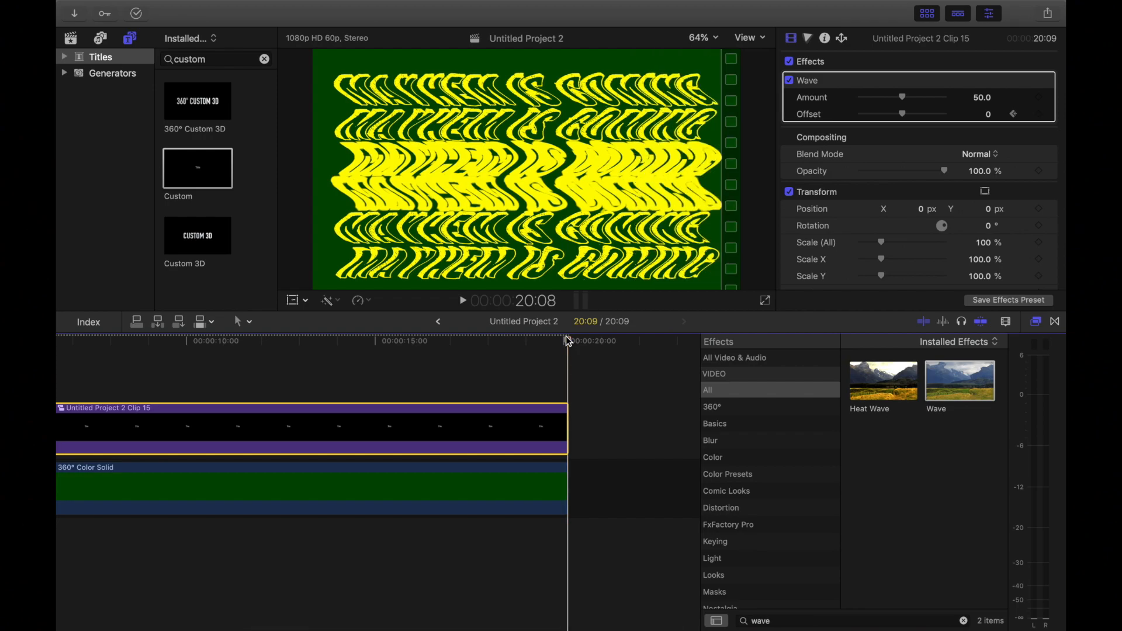
left_click_drag(906, 116, 916, 113)
key("super+minus")
key("super+minus")
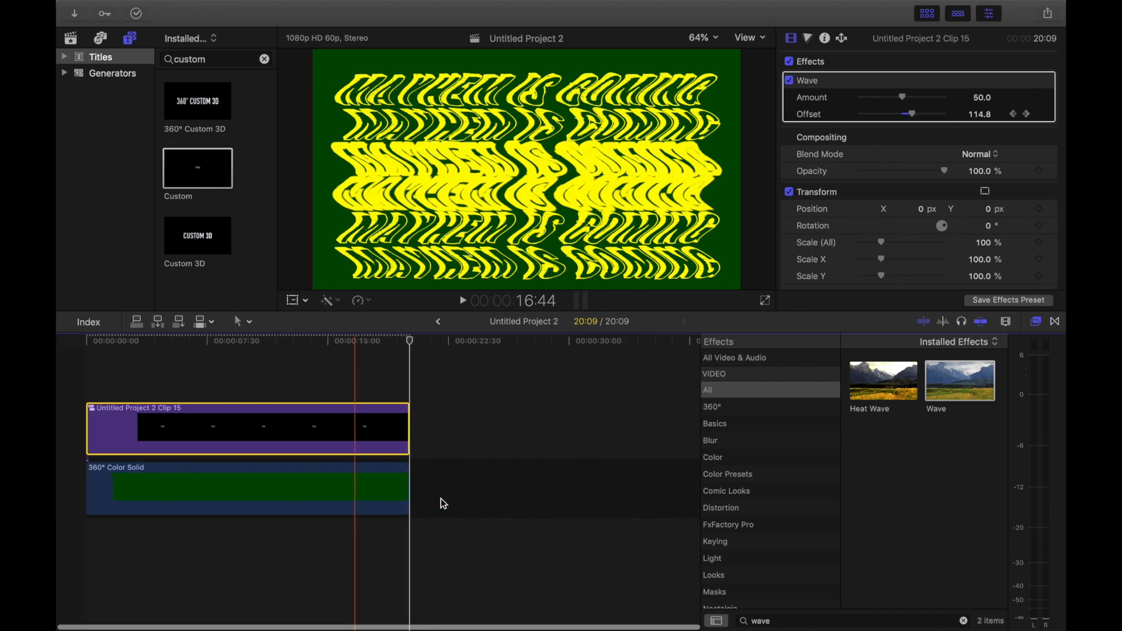
Step: Play the project from the beginning for about six seconds to check the animated wave
left_click(86, 338)
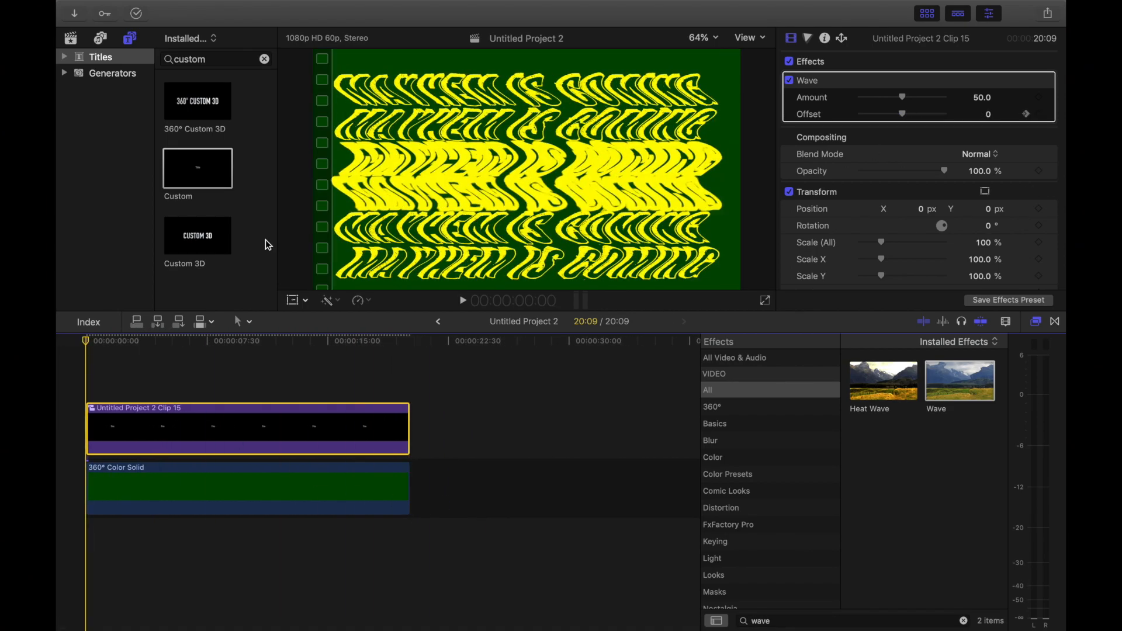
left_click(464, 300)
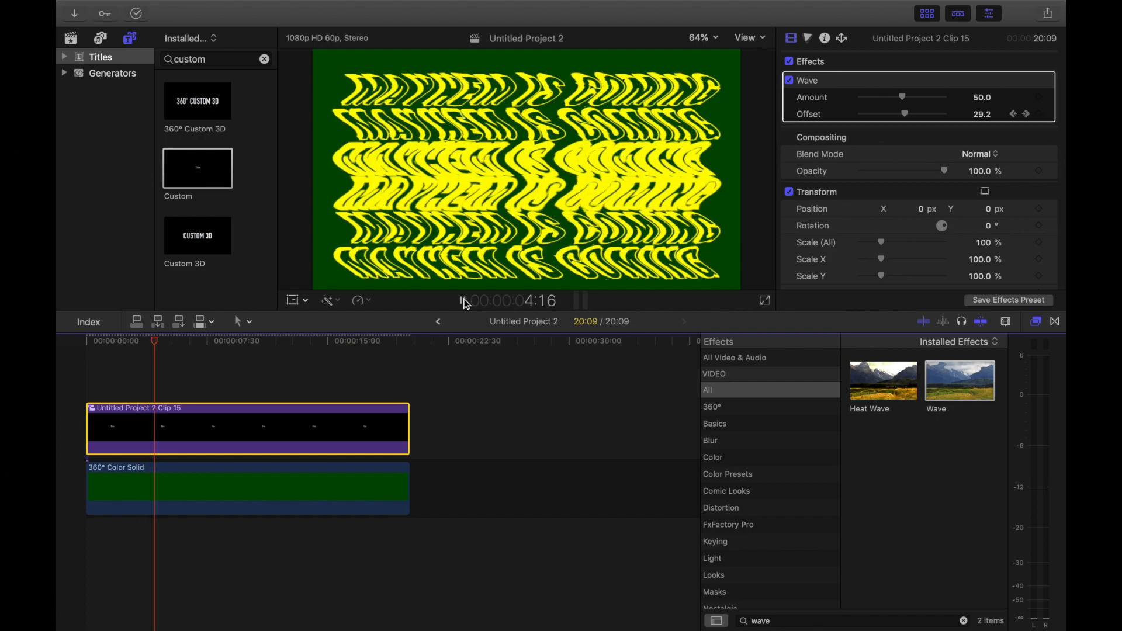
left_click(464, 300)
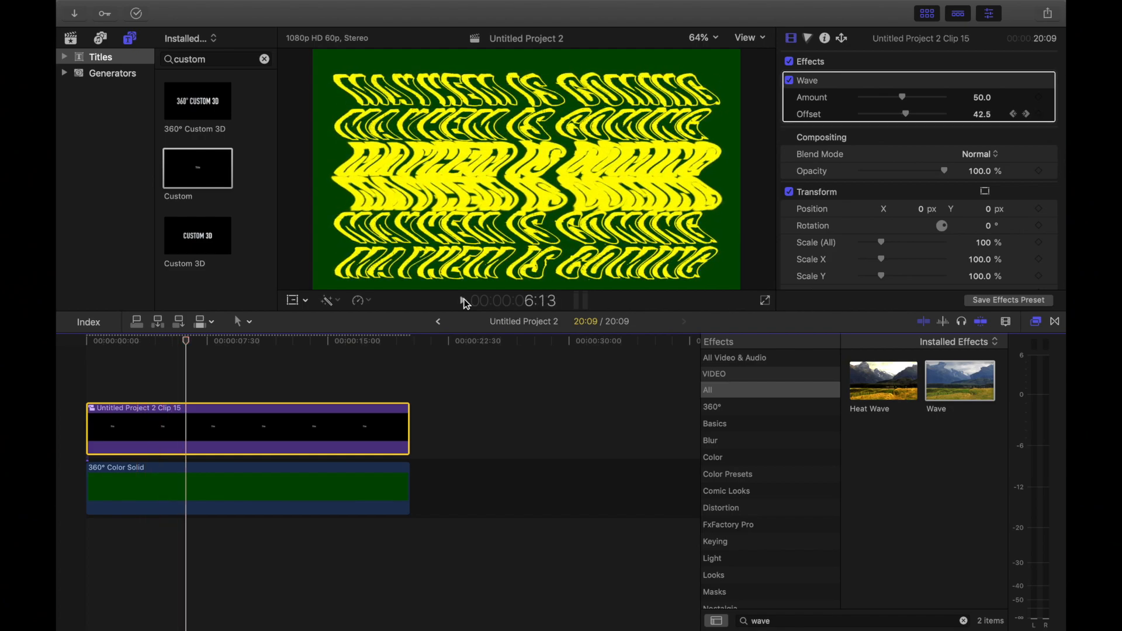
Step: Set the Wave effect's Amount to 32.18 and play the project from the beginning
left_click_drag(902, 96, 886, 95)
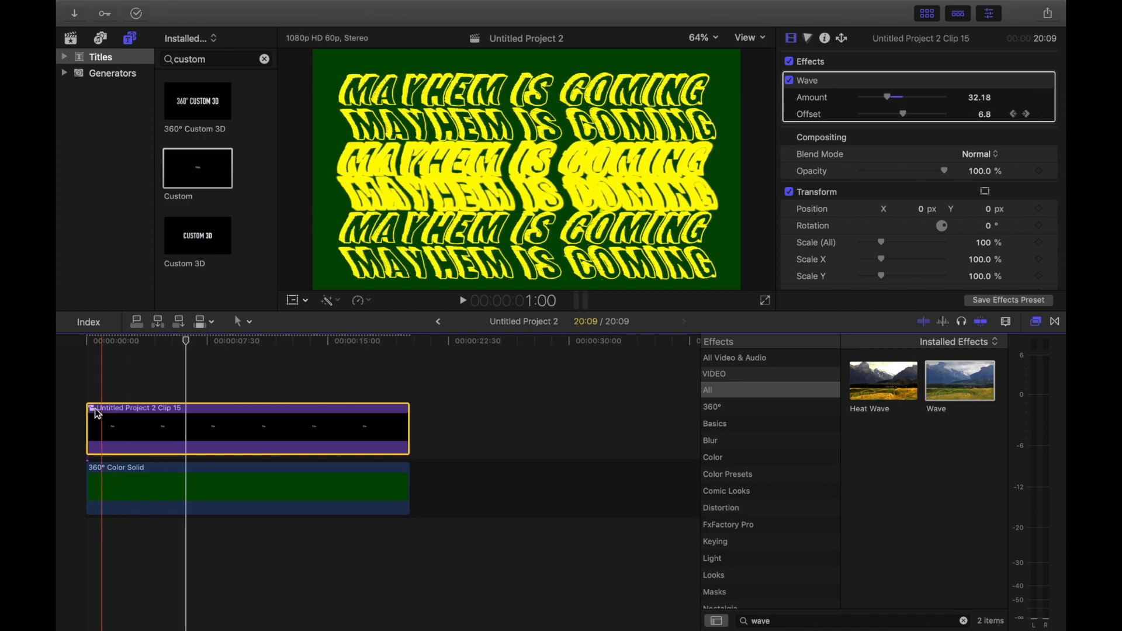
left_click(85, 350)
left_click(462, 301)
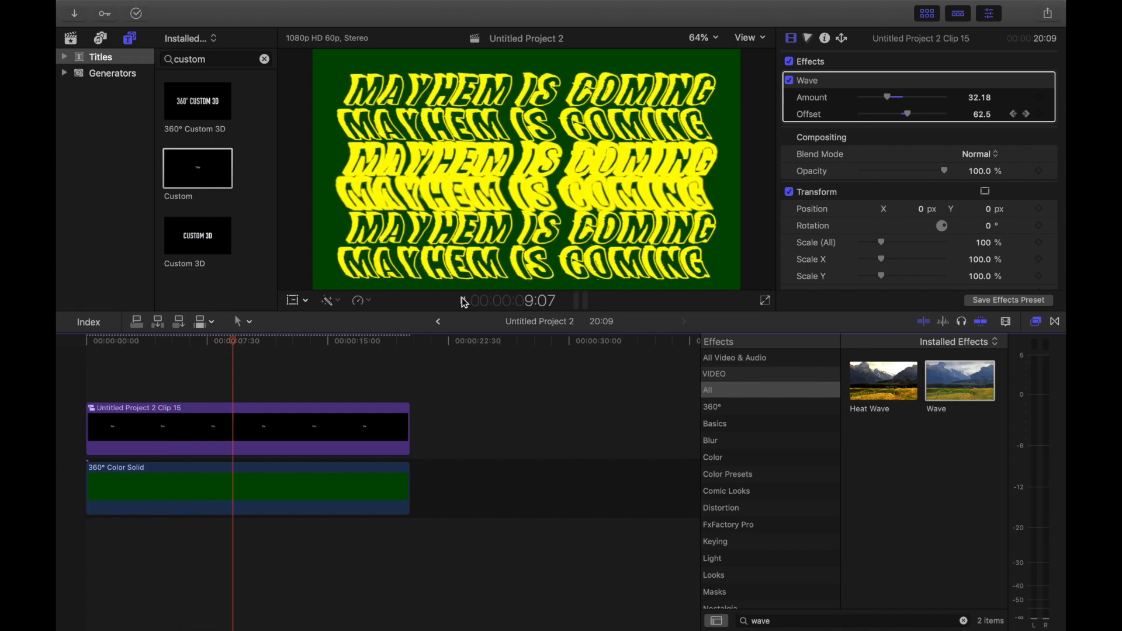
left_click(463, 301)
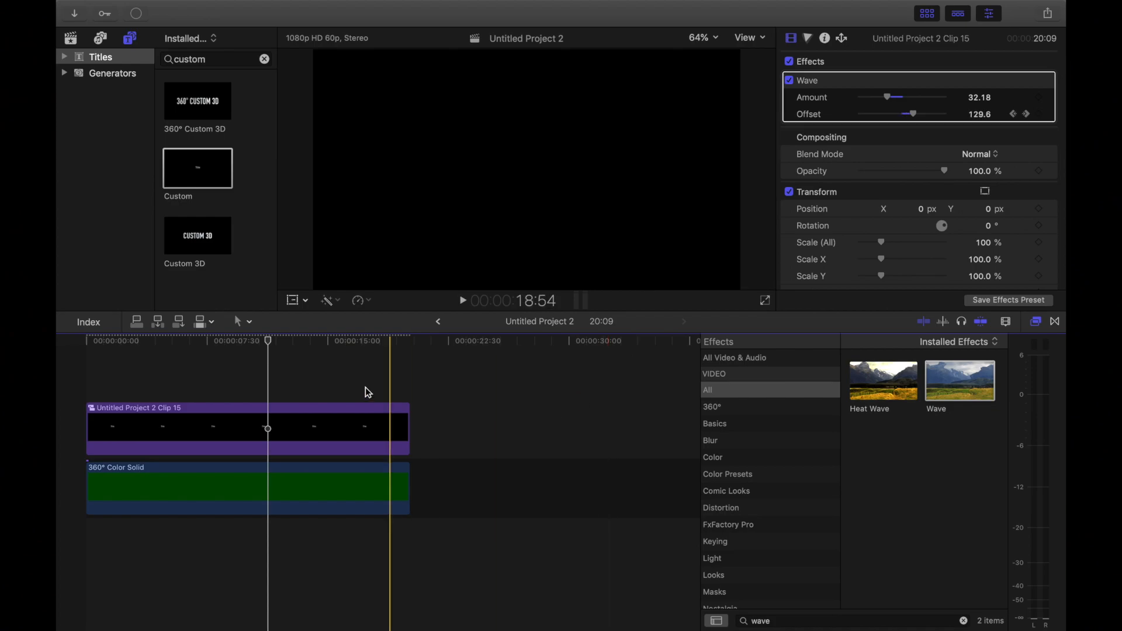
Step: Combine the wavy title clip and the green color solid into a new compound clip, keeping the default name and event
left_click_drag(356, 383, 299, 503)
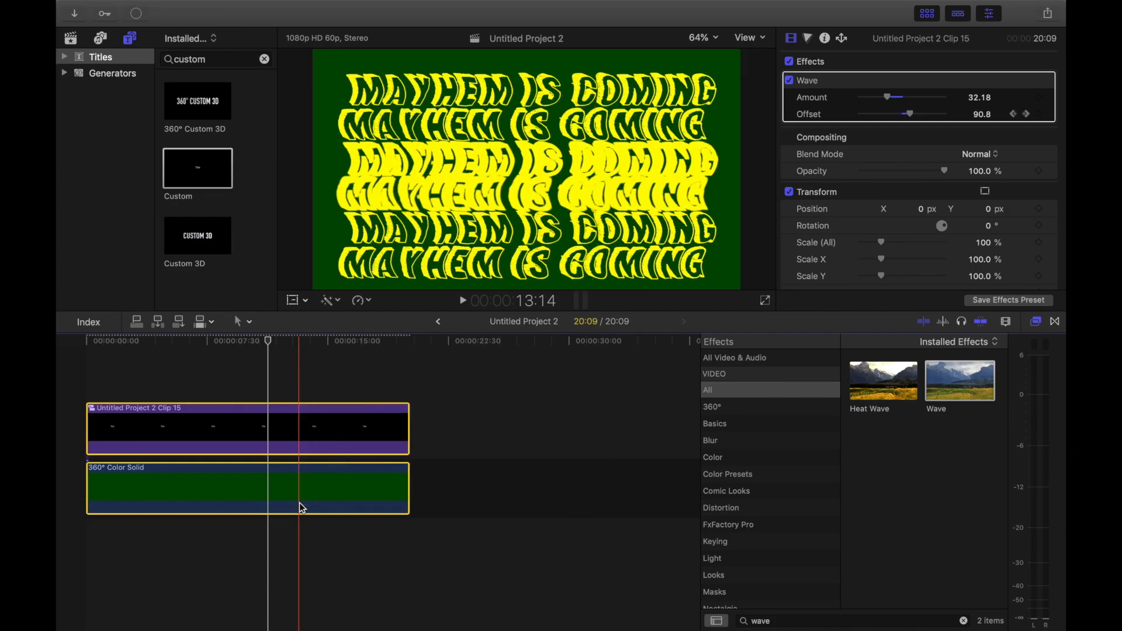
right_click(300, 504)
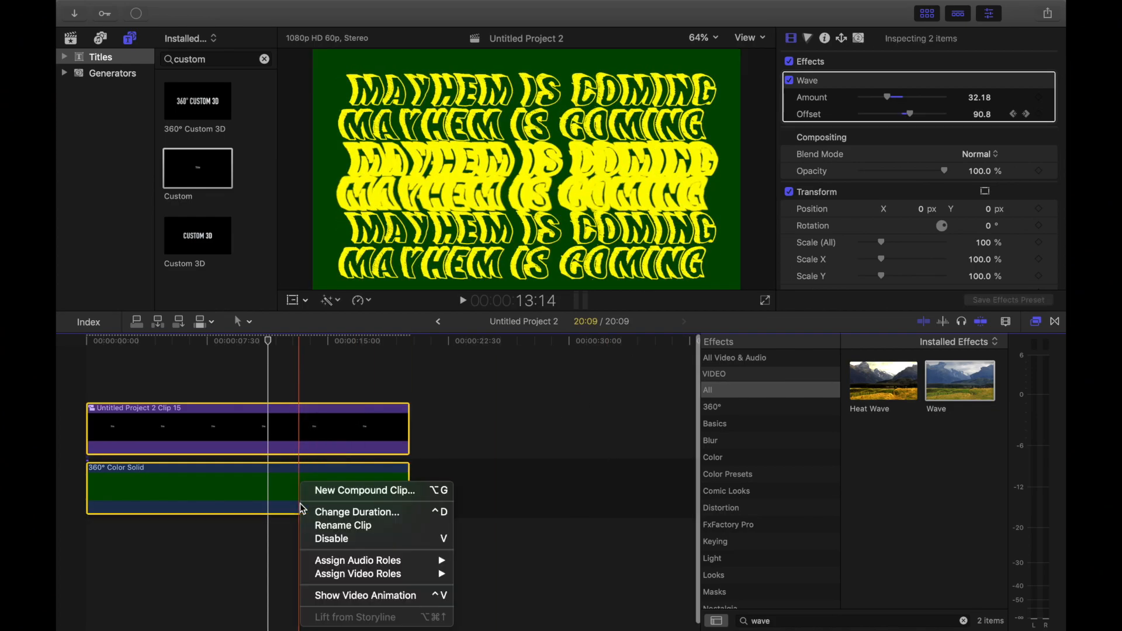
left_click(336, 496)
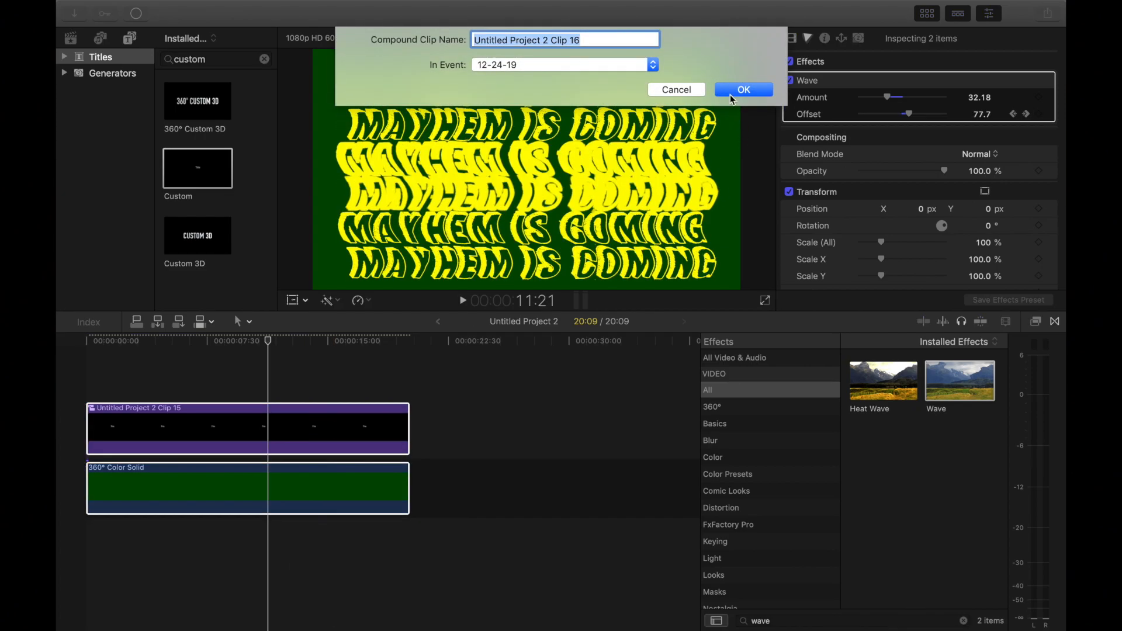
left_click(731, 92)
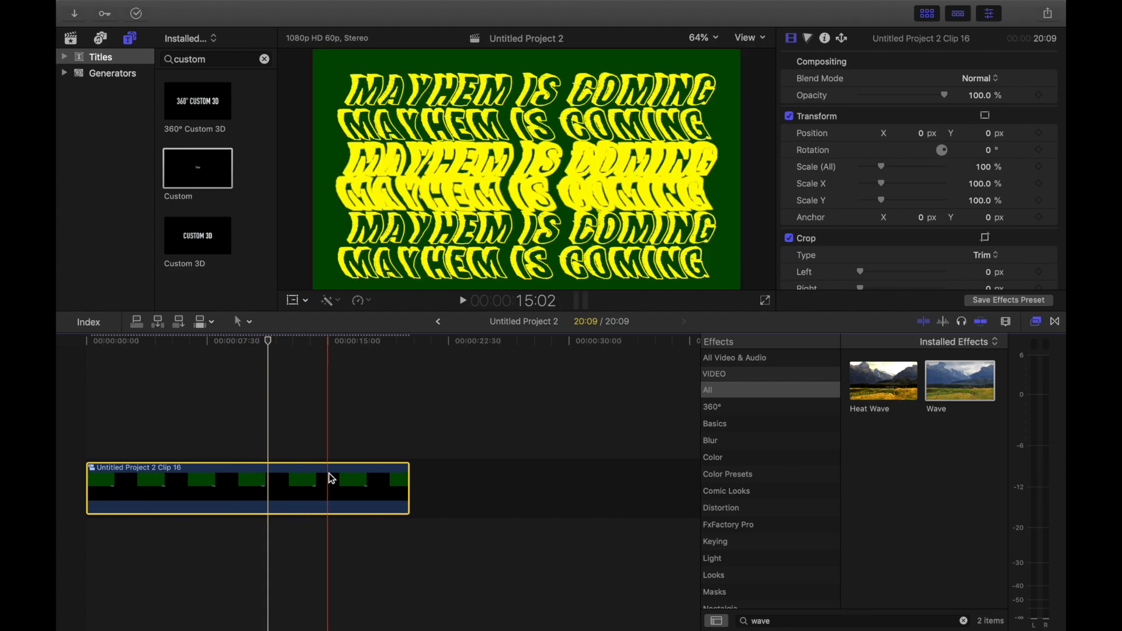
Step: Place a 360° Color Solid generator beneath the compound clip and extend it to the compound clip's end
left_click(107, 71)
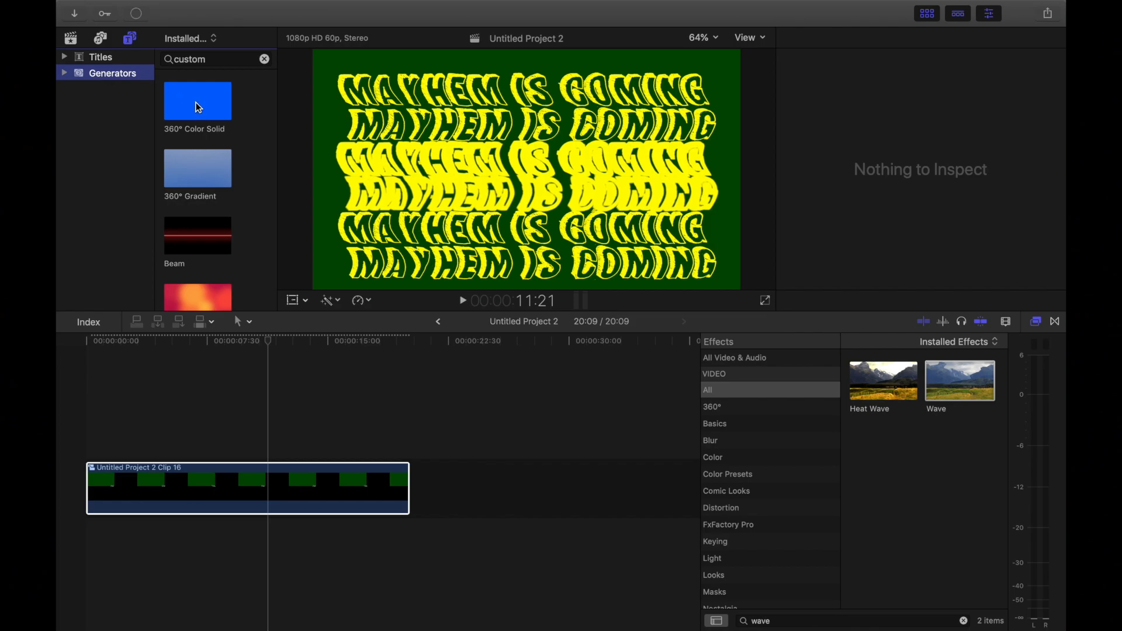
left_click_drag(196, 109, 89, 545)
left_click(208, 343)
left_click(246, 543)
left_click_drag(246, 544, 407, 544)
left_click(339, 542)
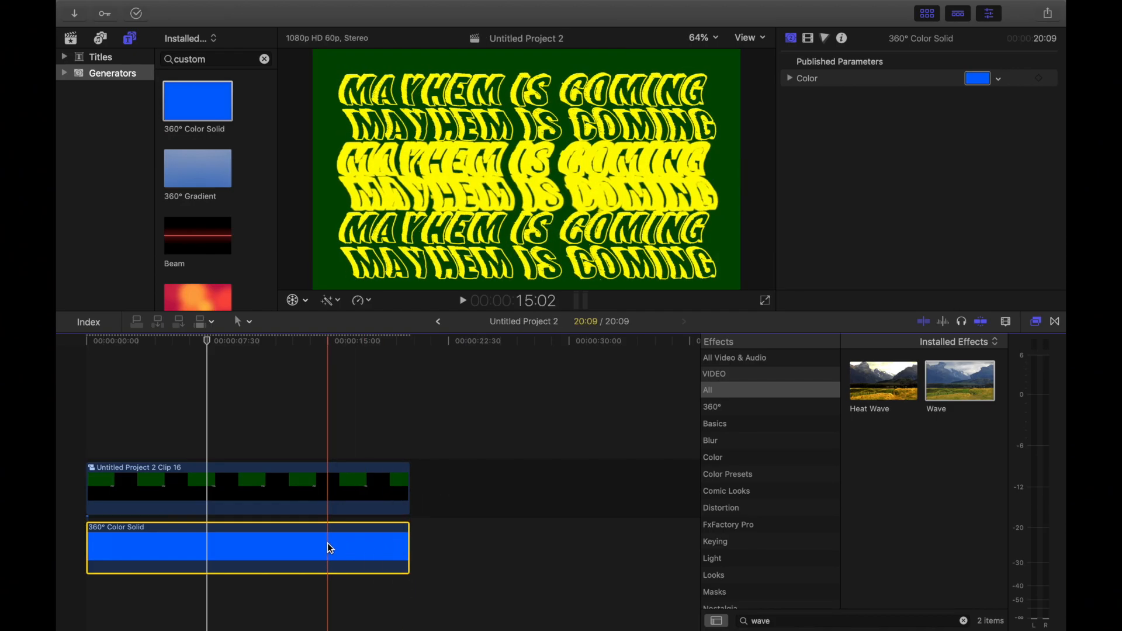
Step: Recolor the new 360° Color Solid by sampling the dark green background from the viewer, and close the color picker
left_click(278, 491)
left_click(275, 534)
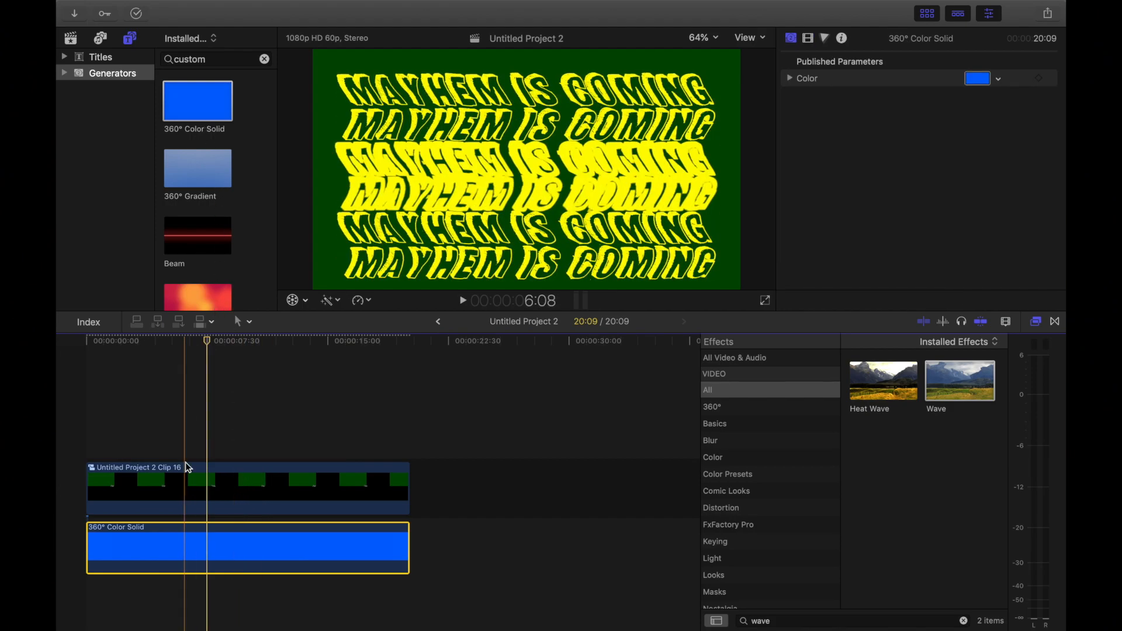
left_click(976, 78)
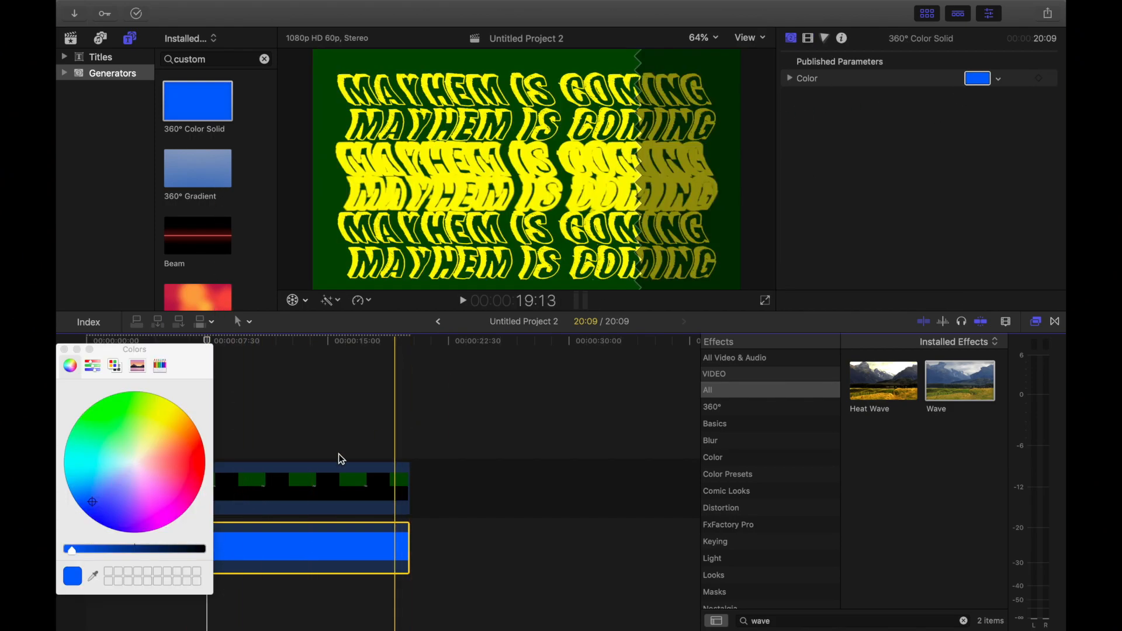
left_click(92, 576)
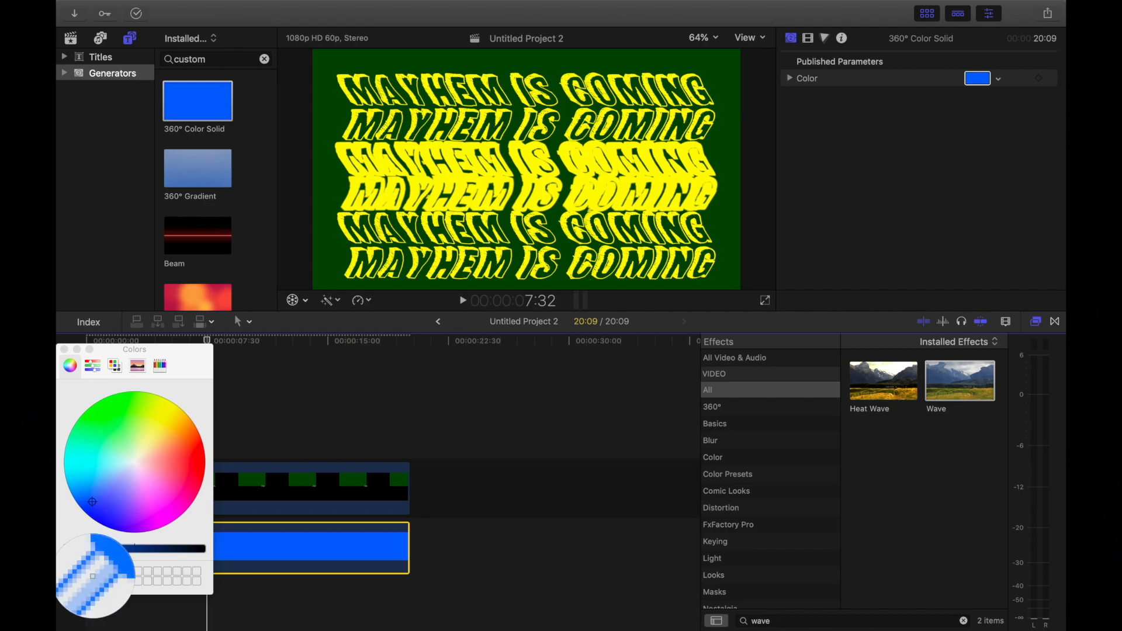
left_click(326, 248)
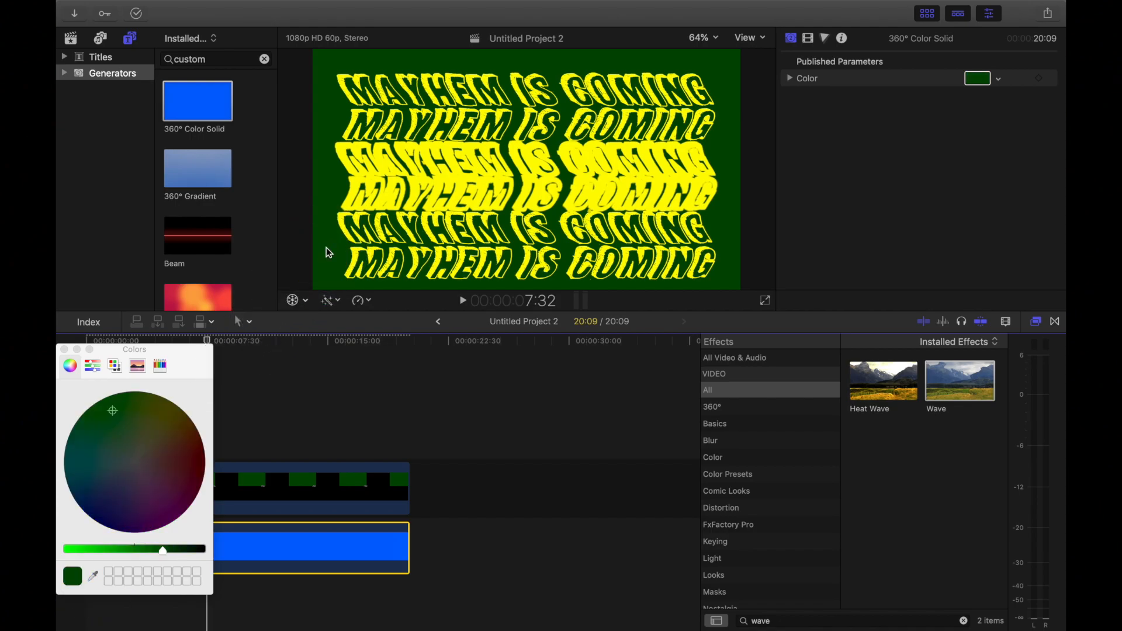
left_click(65, 351)
Step: Split the compound clip at 2:31
left_click(115, 481)
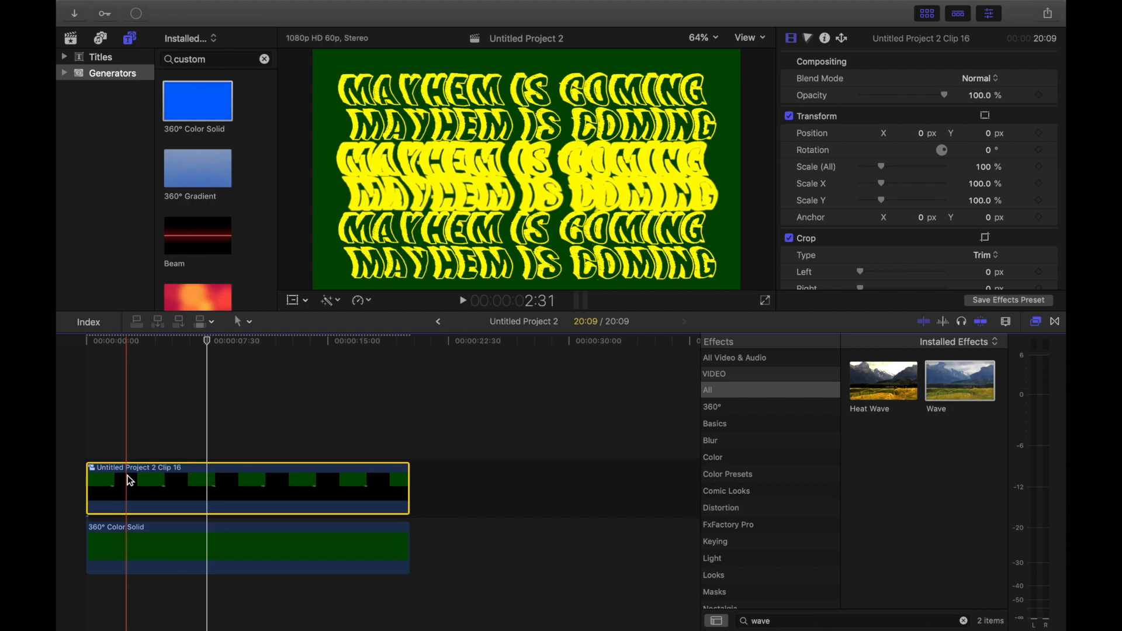
left_click(129, 481)
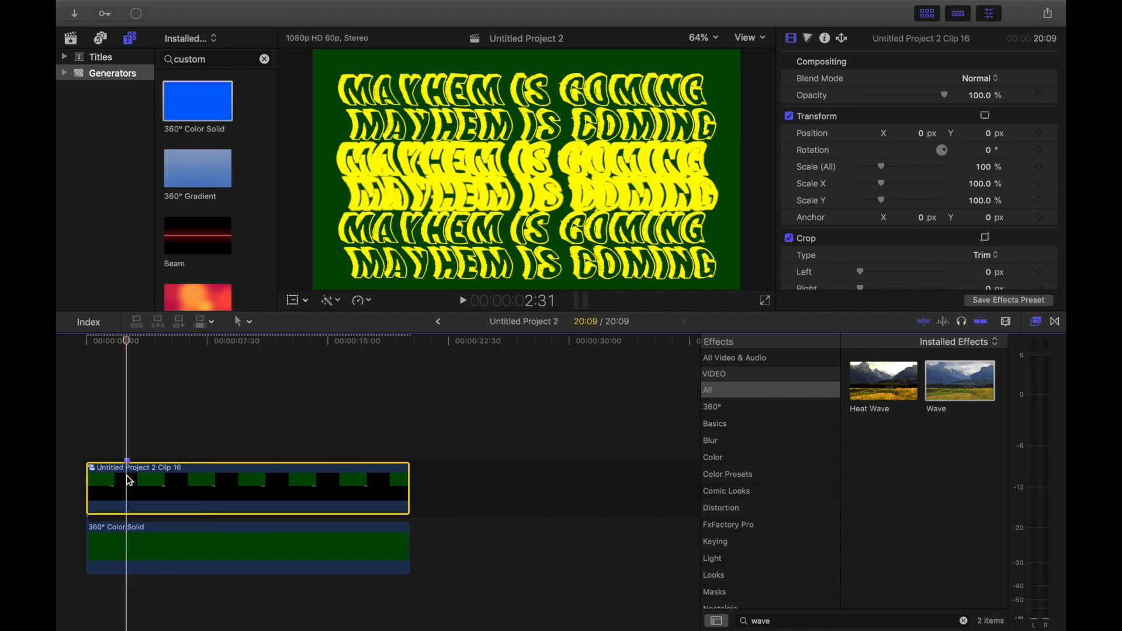
key("super+b")
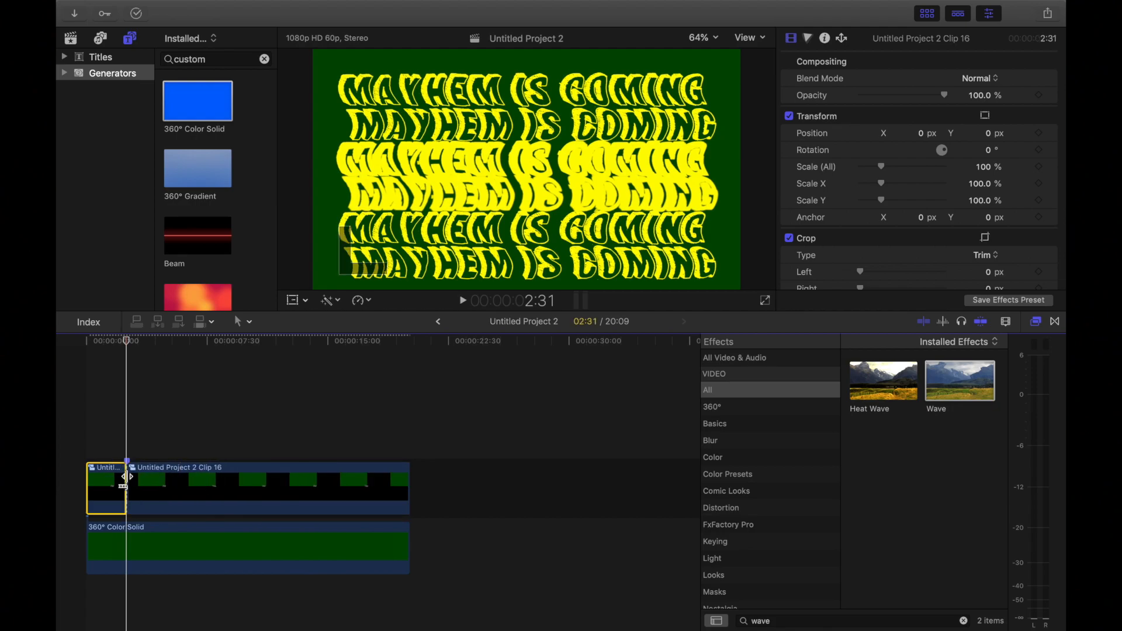
Step: Shift the second part of the split compound clip left by setting its Position X to about -632.2 px
left_click(141, 481)
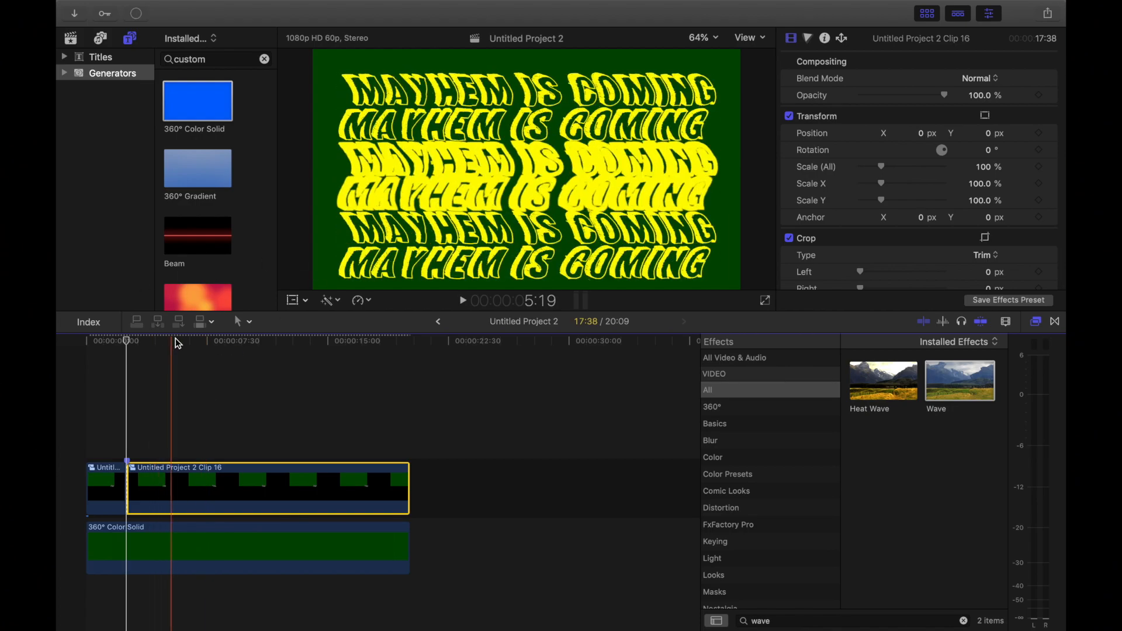
scroll(847, 128, "down", 1)
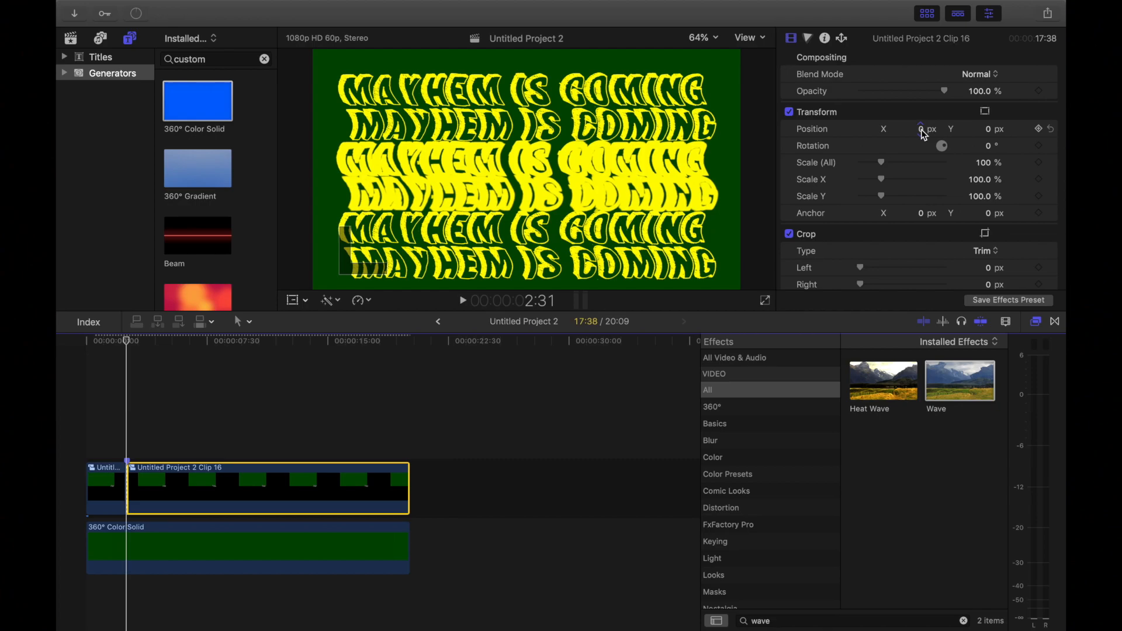
left_click_drag(922, 132, 554, 132)
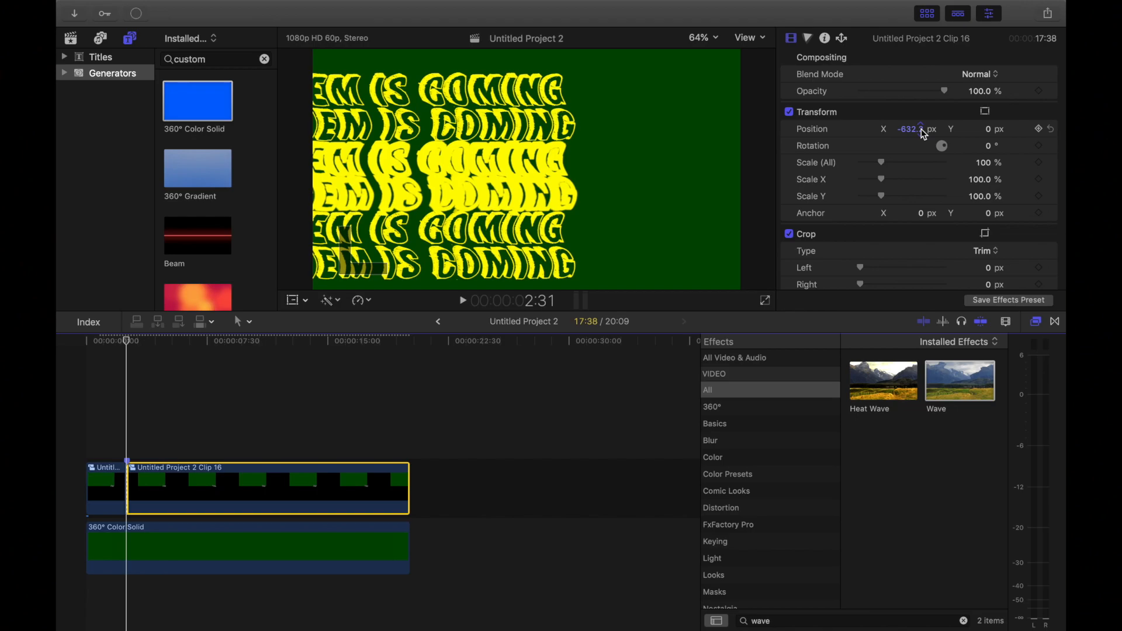
Step: Play the project from the beginning past the cut to check the shifted titles
left_click_drag(109, 342, 87, 347)
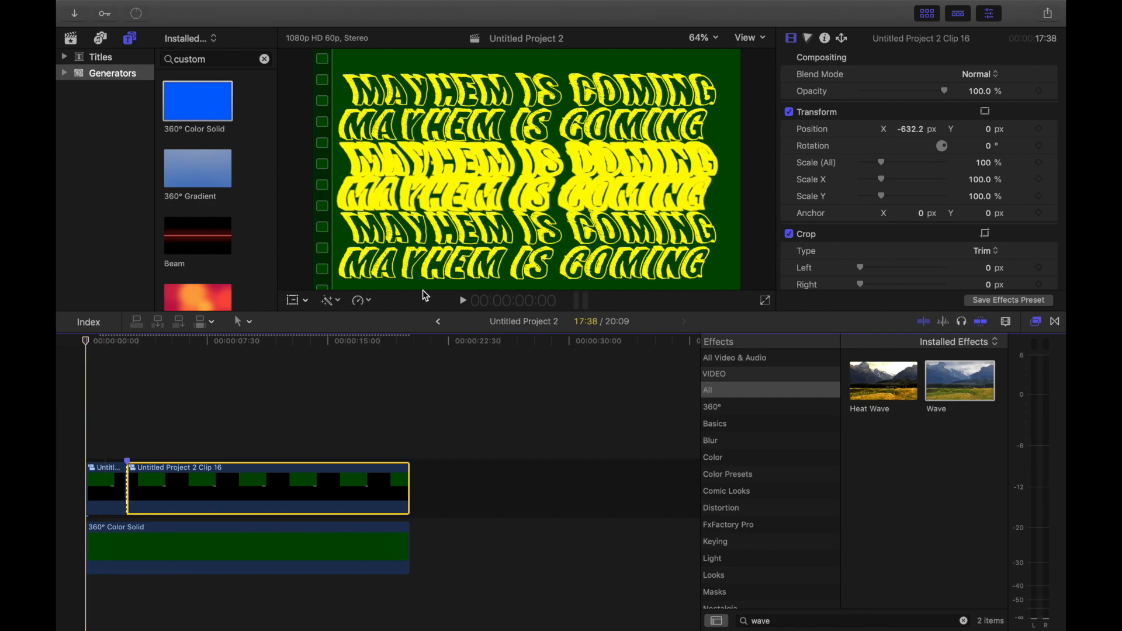
left_click(464, 302)
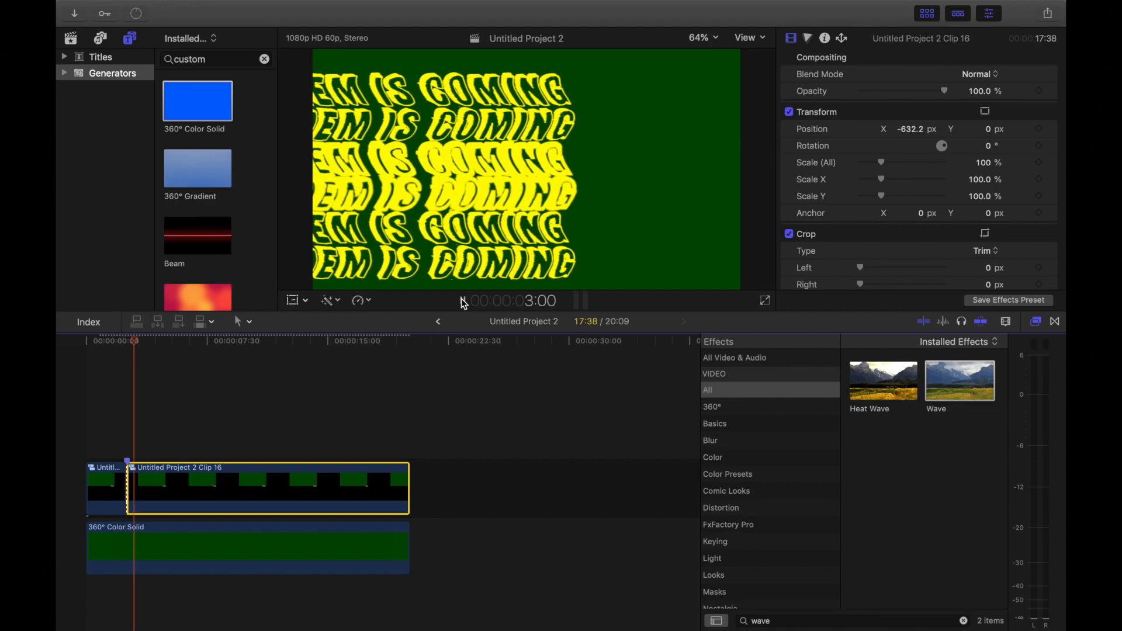
left_click(464, 301)
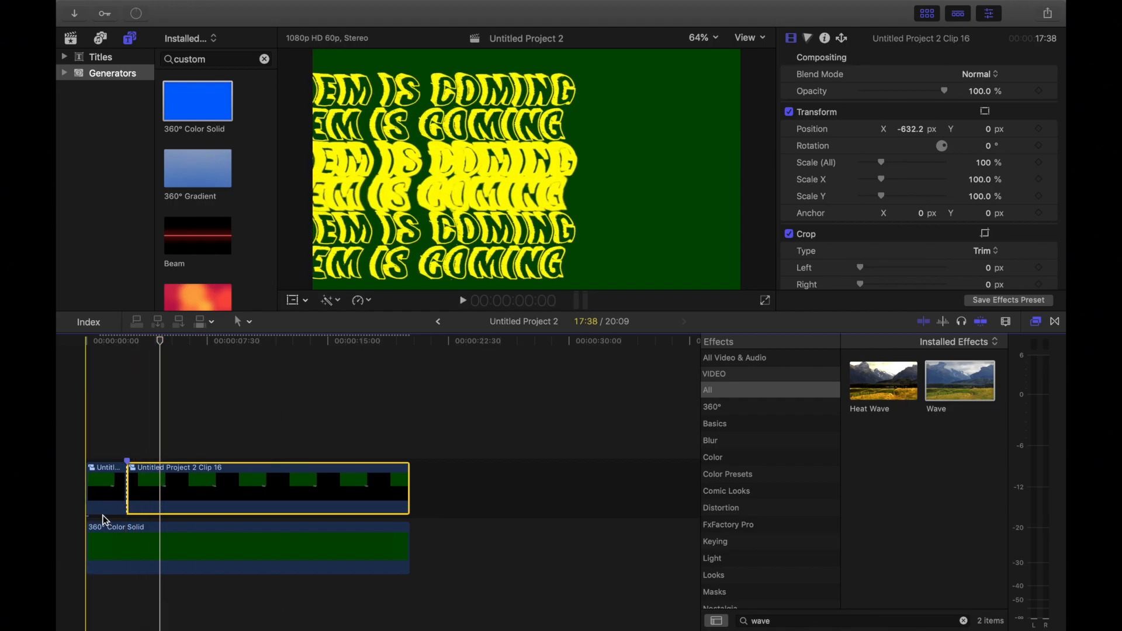
Step: Shrink the editing window to reveal the desktop and add the Seawolf-Head_GreenGold image above the second compound clip part at about 3:44
mouse_move(135, 1)
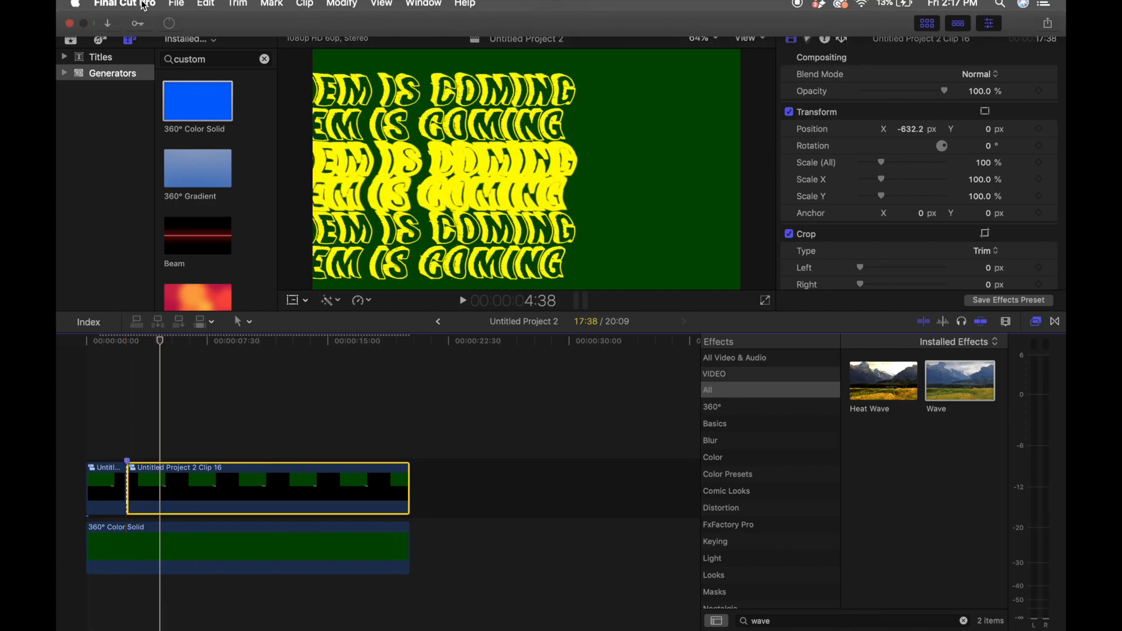
left_click(99, 29)
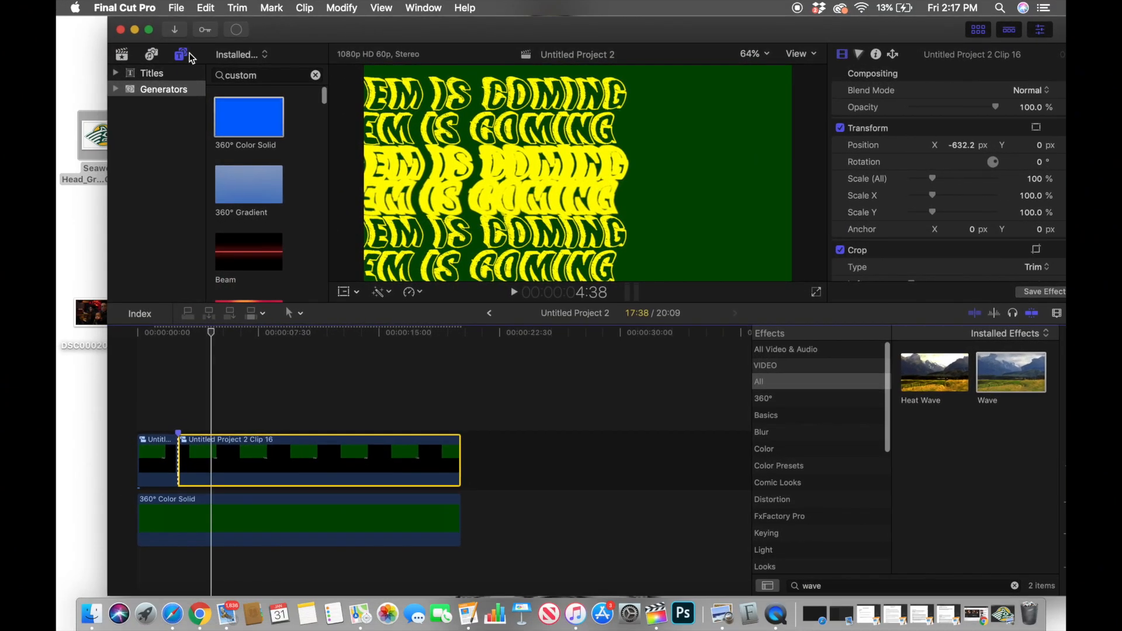
left_click_drag(97, 144, 203, 393)
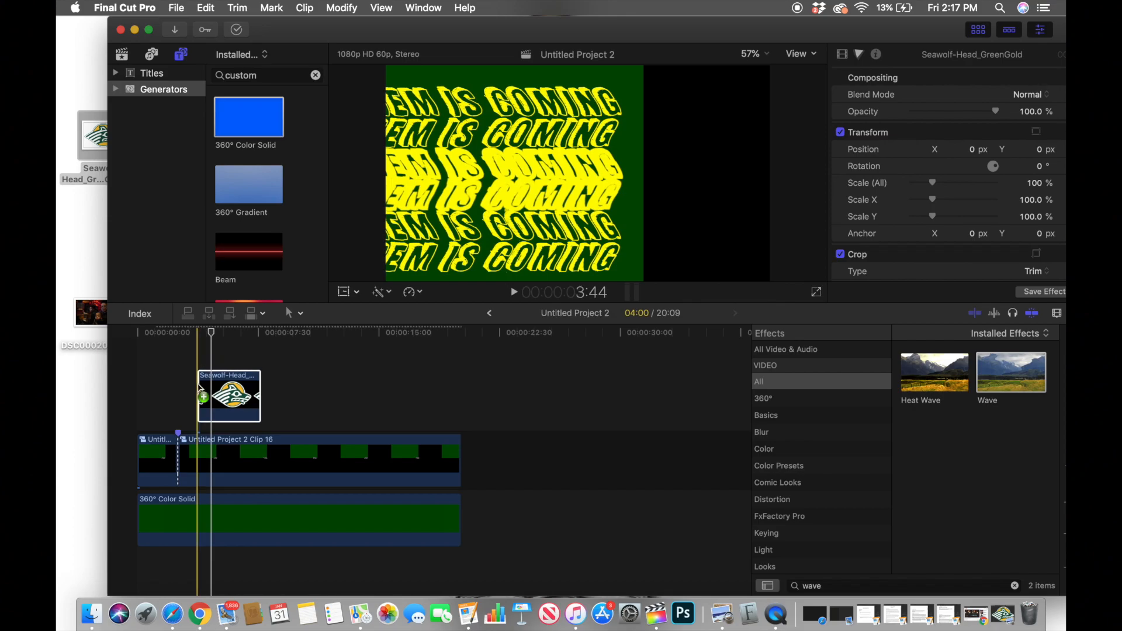
Step: Expand the editing window back to full screen and align the start of the Seawolf logo clip with the compound clip cut at 2:31
left_click(150, 28)
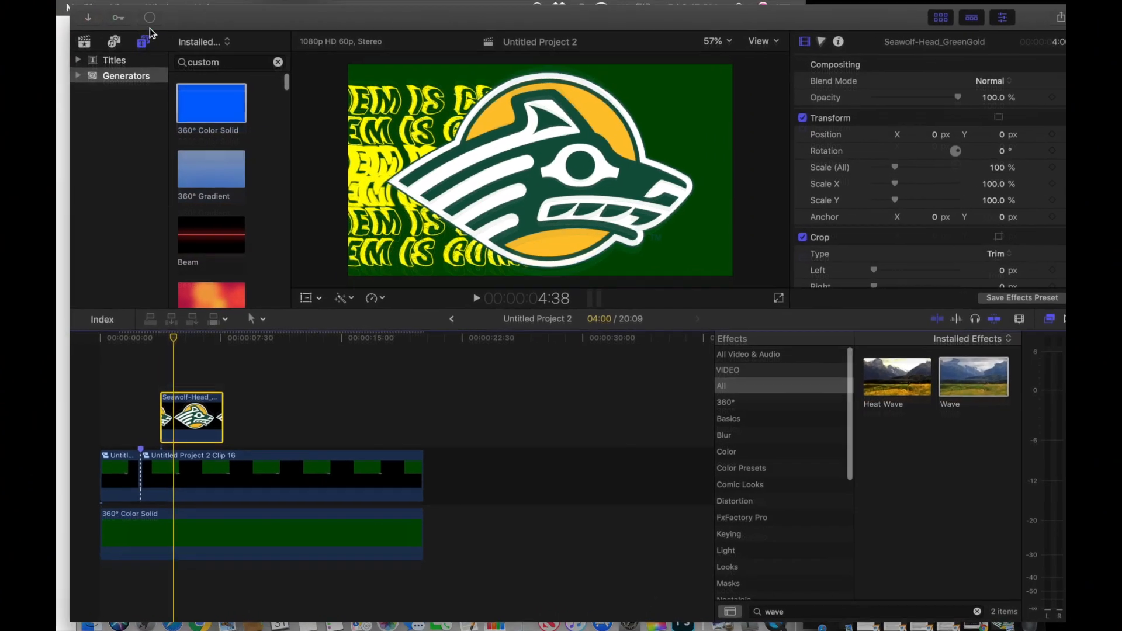
left_click_drag(169, 416, 149, 416)
left_click(152, 342)
Step: Scale the Seawolf logo to 37% and set its Position to X 605.0 px, Y -279.6 px beside the waving titles
left_click_drag(882, 168, 873, 169)
left_click_drag(922, 135, 1087, 134)
left_click_drag(921, 135, 989, 137)
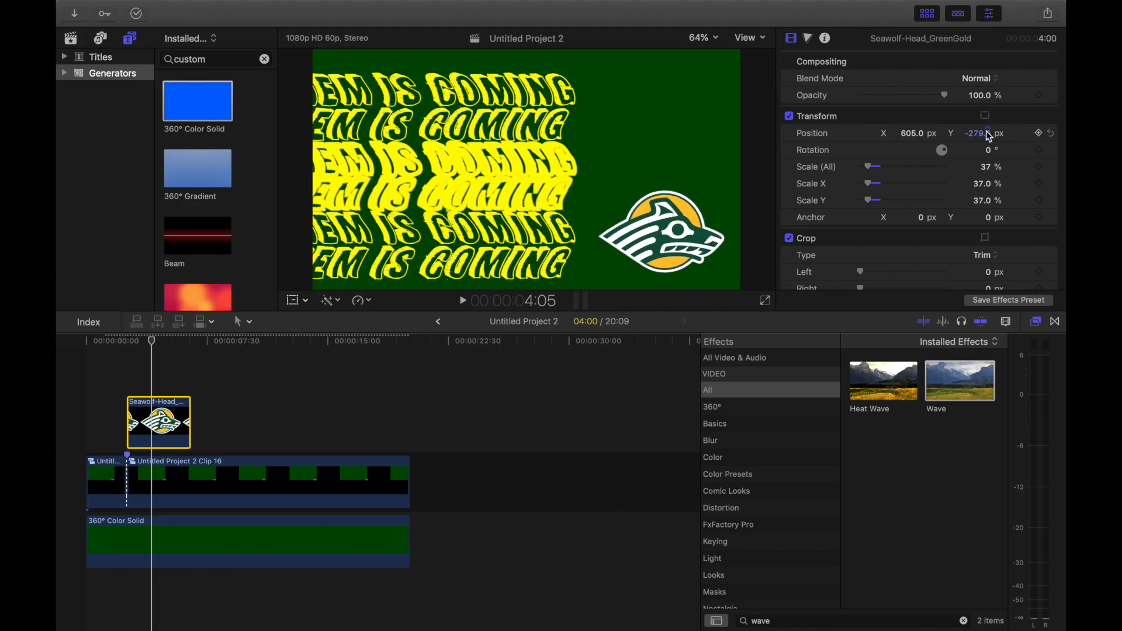
Step: Add a Custom title above the Seawolf logo clip, starting at the 2:31 cut, and view the frame at 5:00
left_click(102, 57)
left_click(201, 169)
left_click_drag(201, 169, 136, 380)
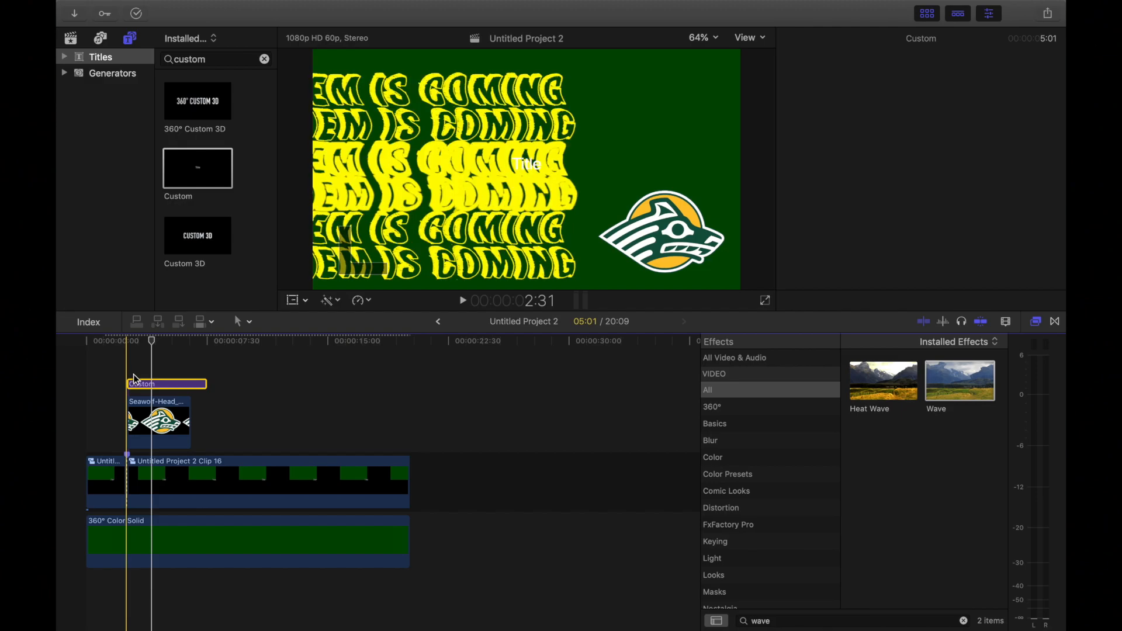
left_click(167, 342)
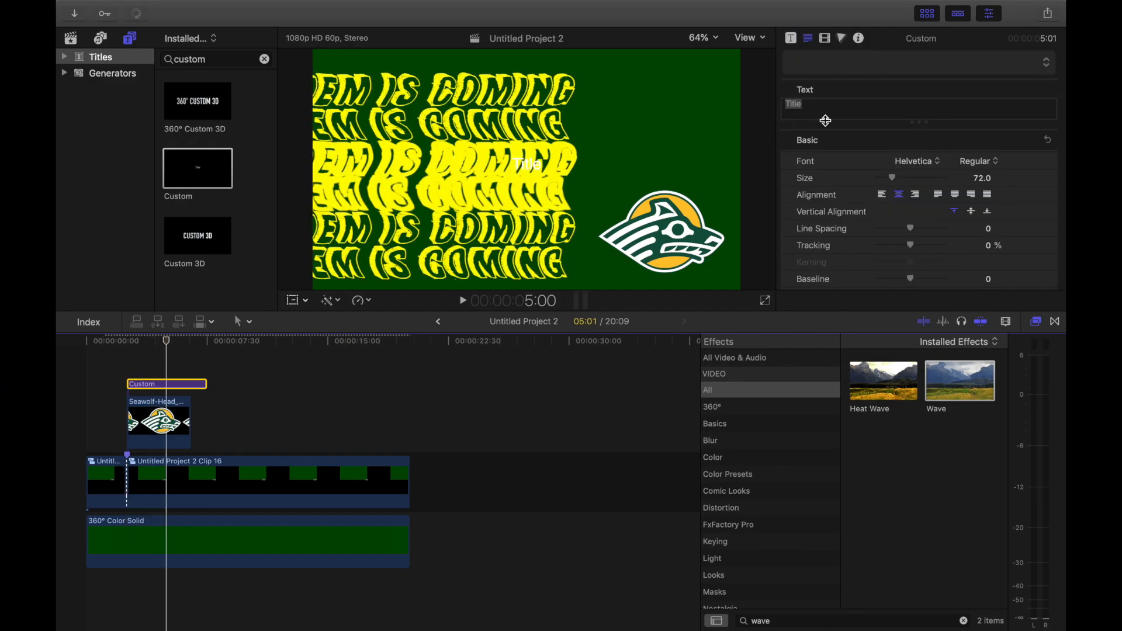
Step: Shift the Custom title horizontally until it sits above the Seawolf logo, and clear its placeholder text
scroll(887, 212, "down", 5)
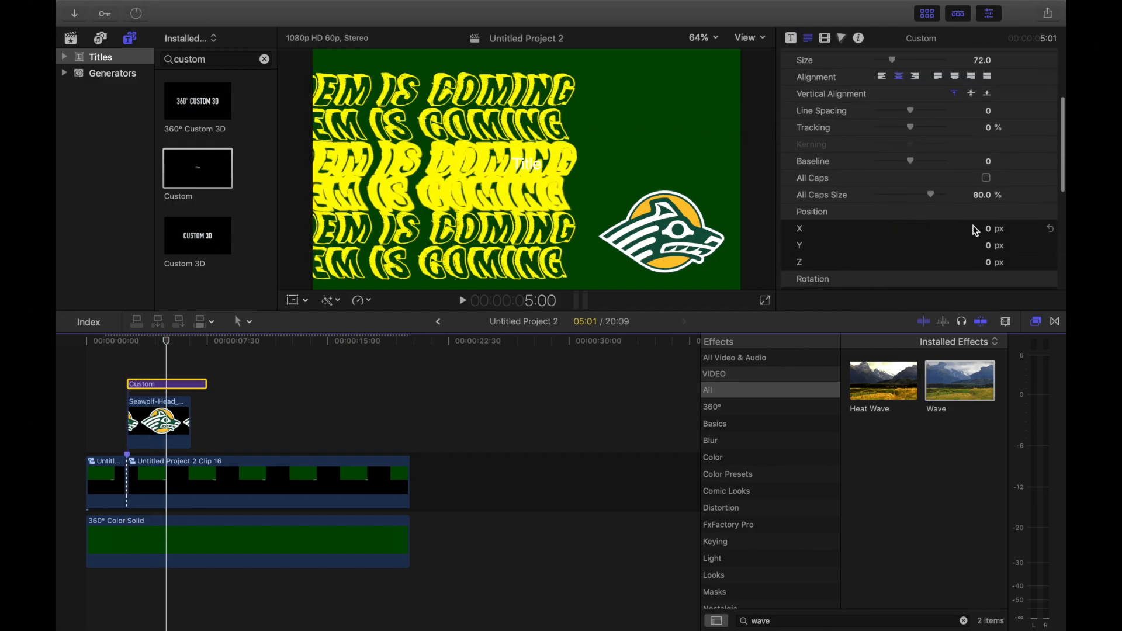
left_click_drag(992, 232, 1119, 232)
scroll(962, 129, "up", 5)
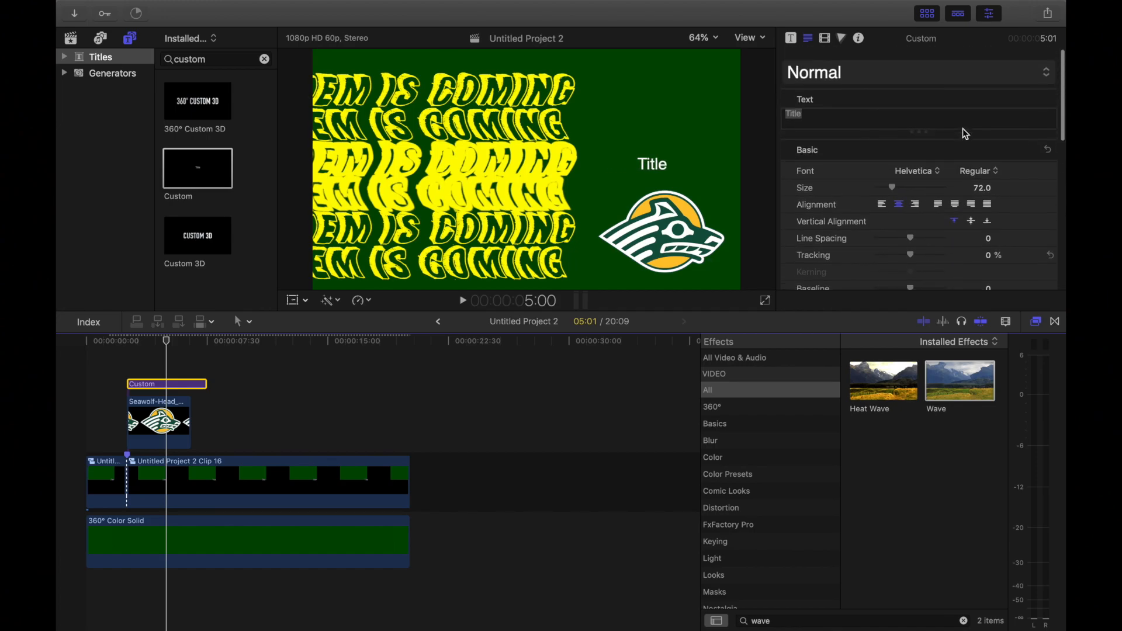
left_click_drag(832, 111, 765, 106)
key("BackSpace")
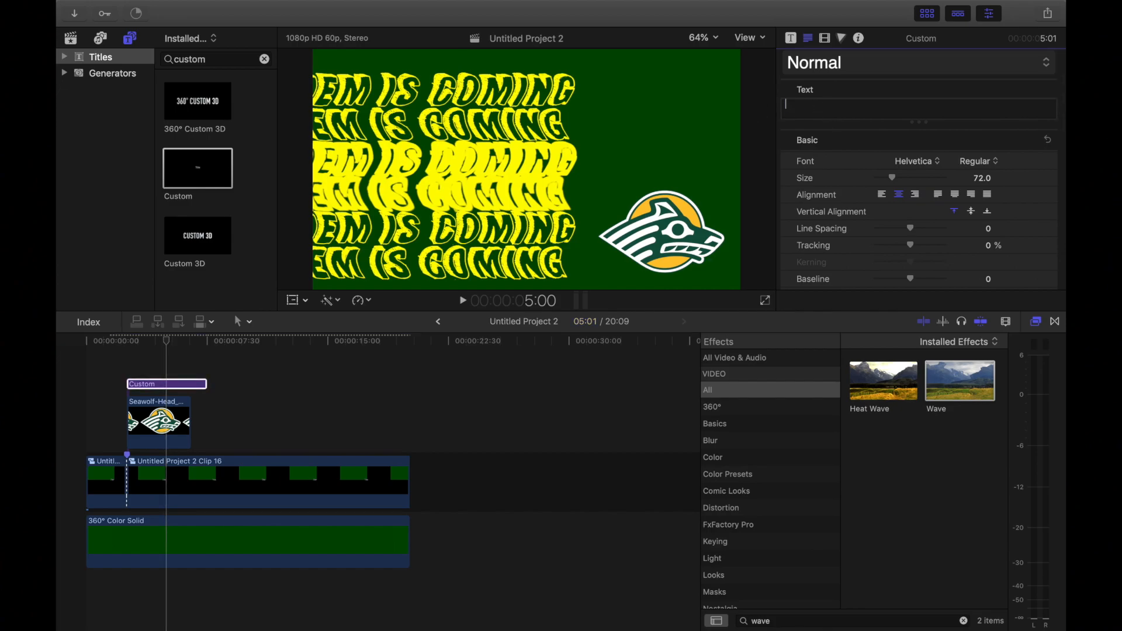
type("VS")
key("BackSpace")
key("BackSpace")
type("at")
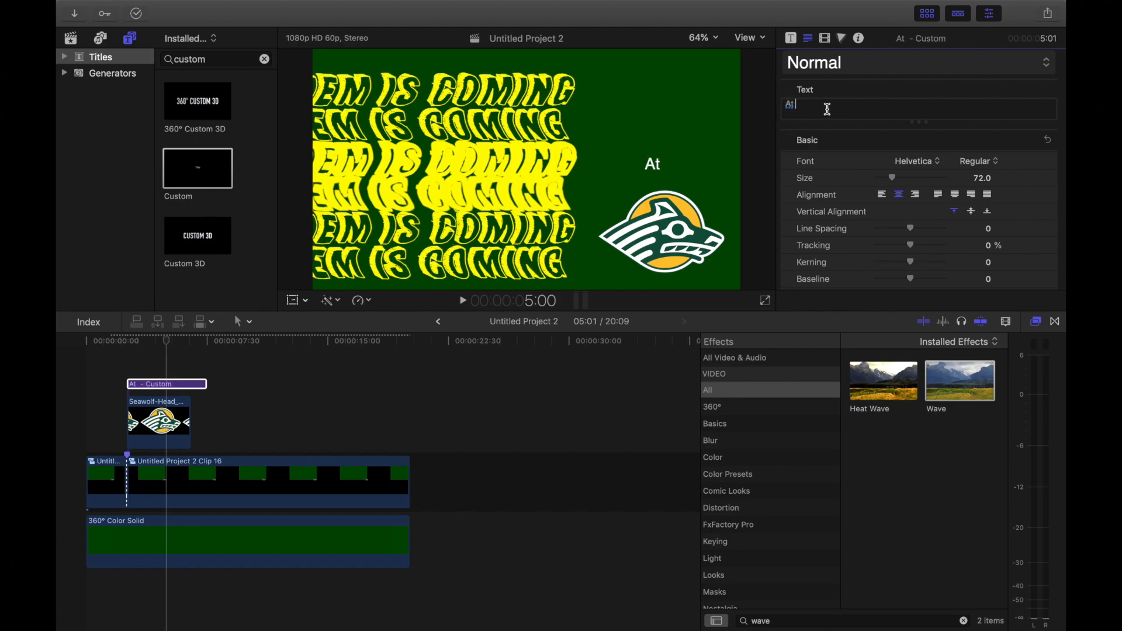
key("BackSpace")
key("BackSpace")
key("BackSpace")
Step: Enter "VS" as the text of the title above the logo and set its font size to 65
type("V")
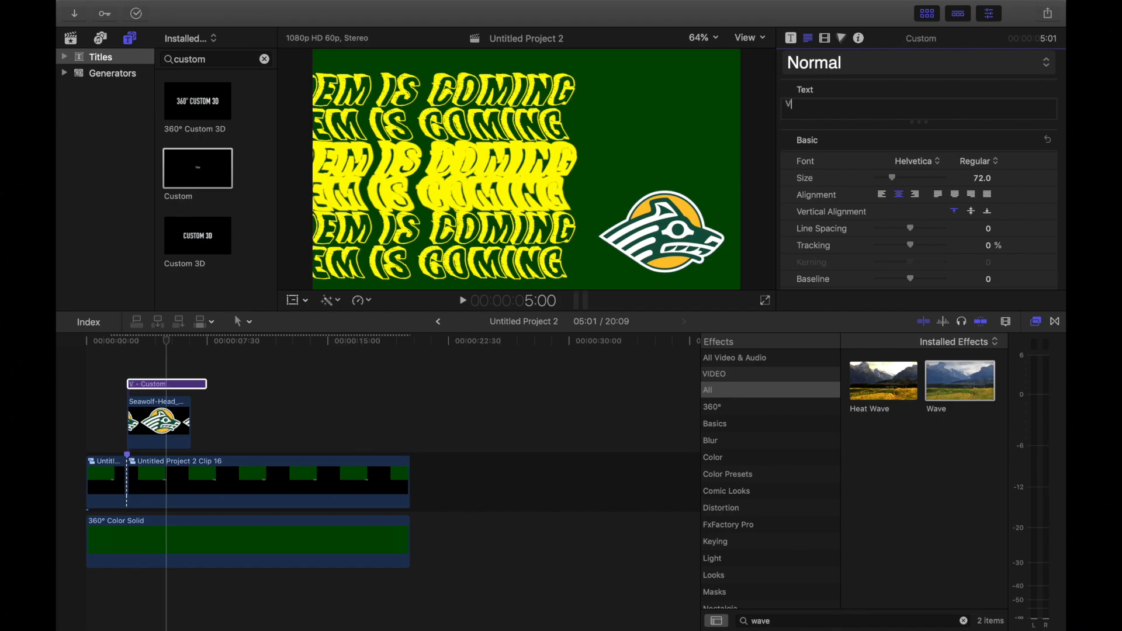
type("S")
left_click_drag(894, 178, 893, 180)
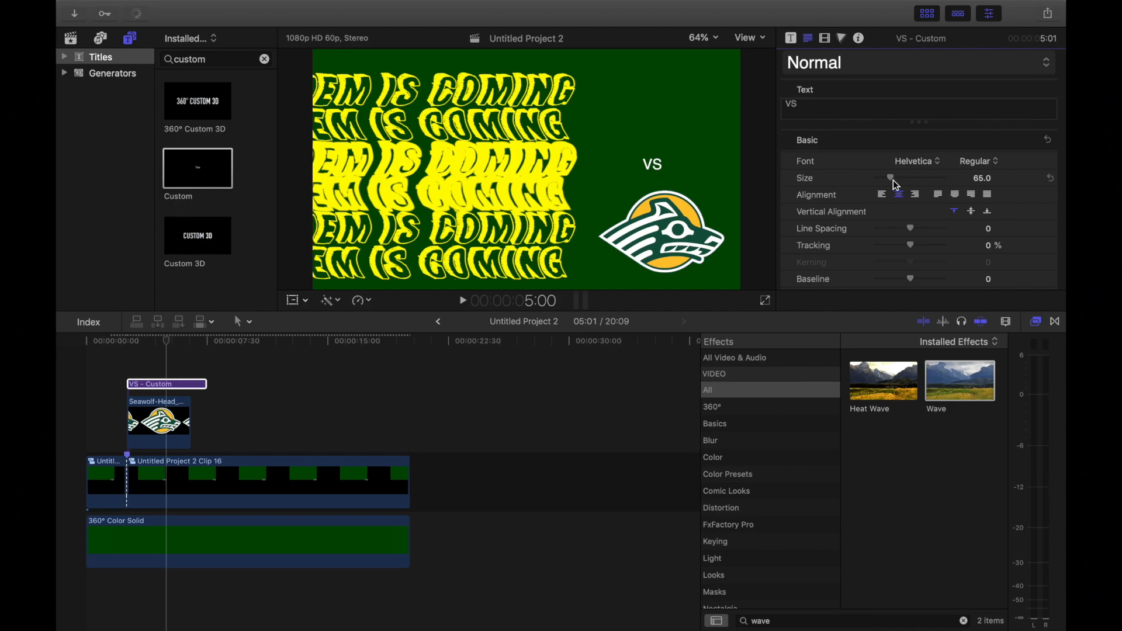